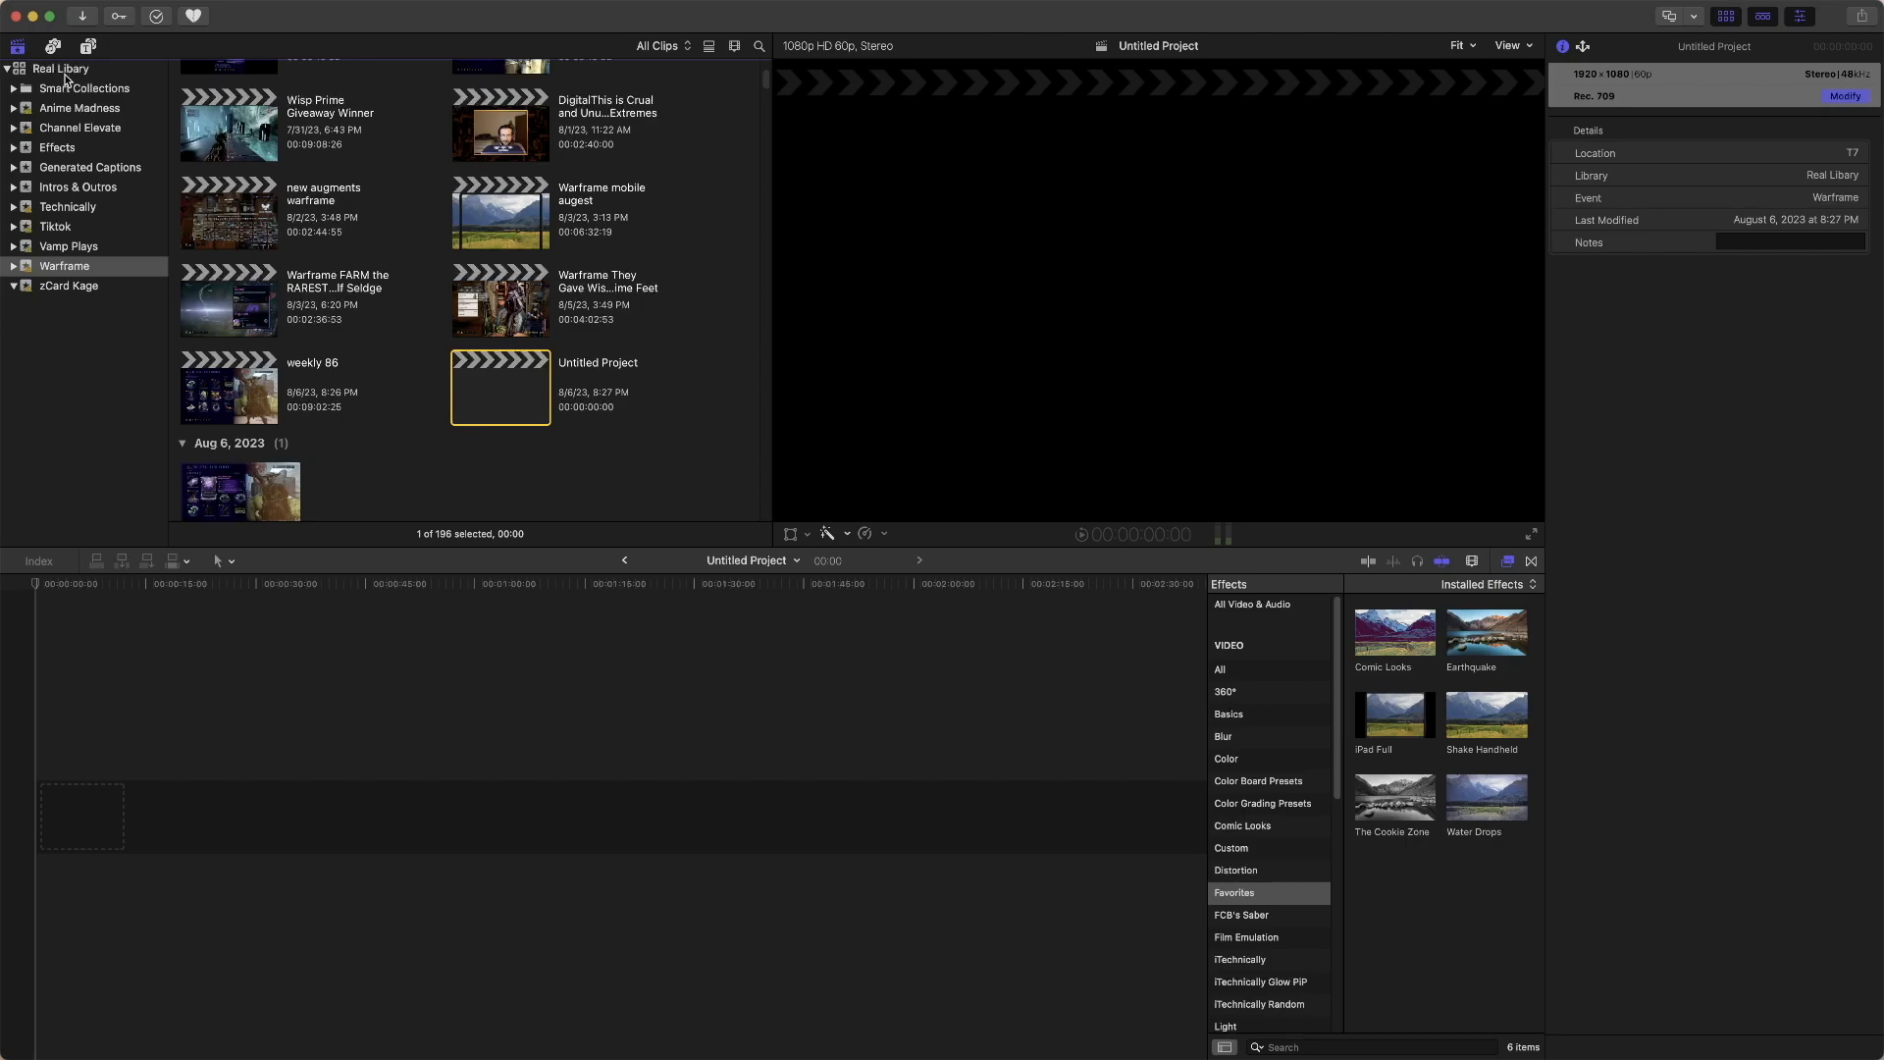
- Create a project named "episode 1 podcast" in the Technically event of Real Libary, using the 1080p HD video format
{"action": "right_click", "coordinate": [66, 76]}
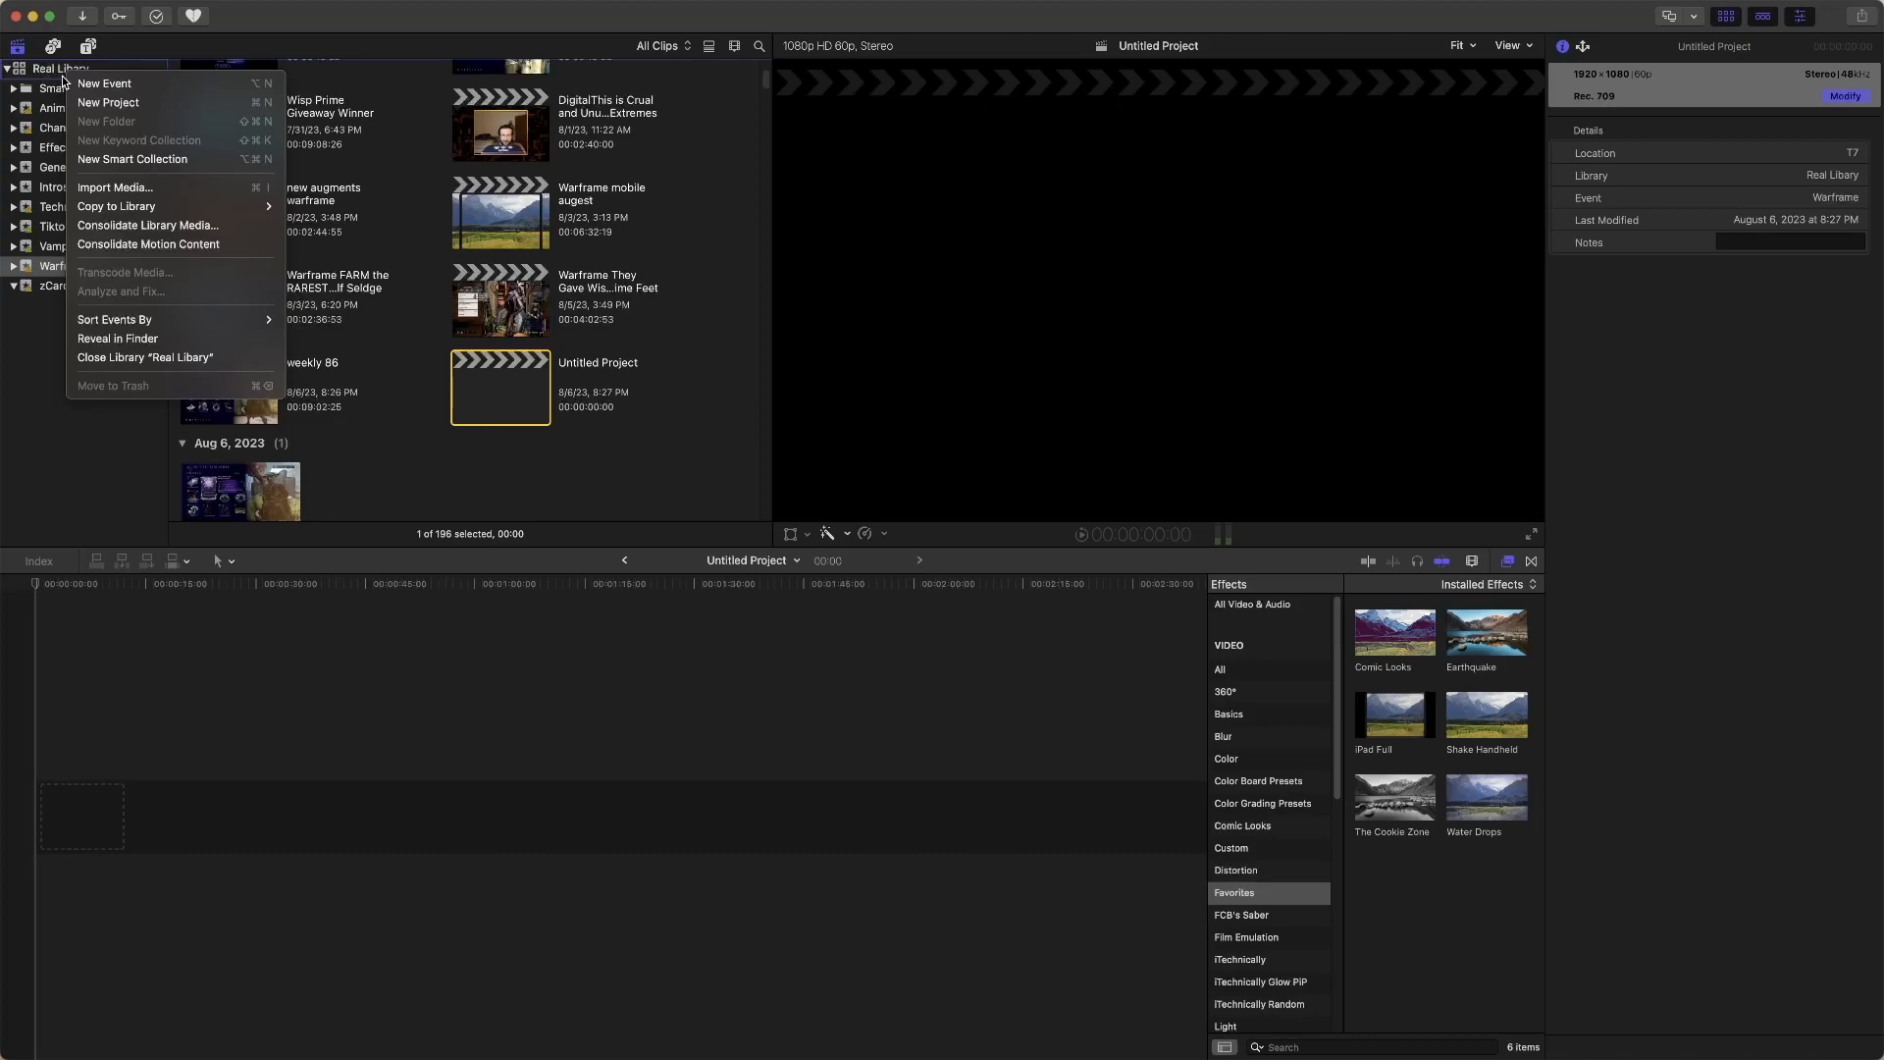
{"action": "left_click", "coordinate": [133, 104]}
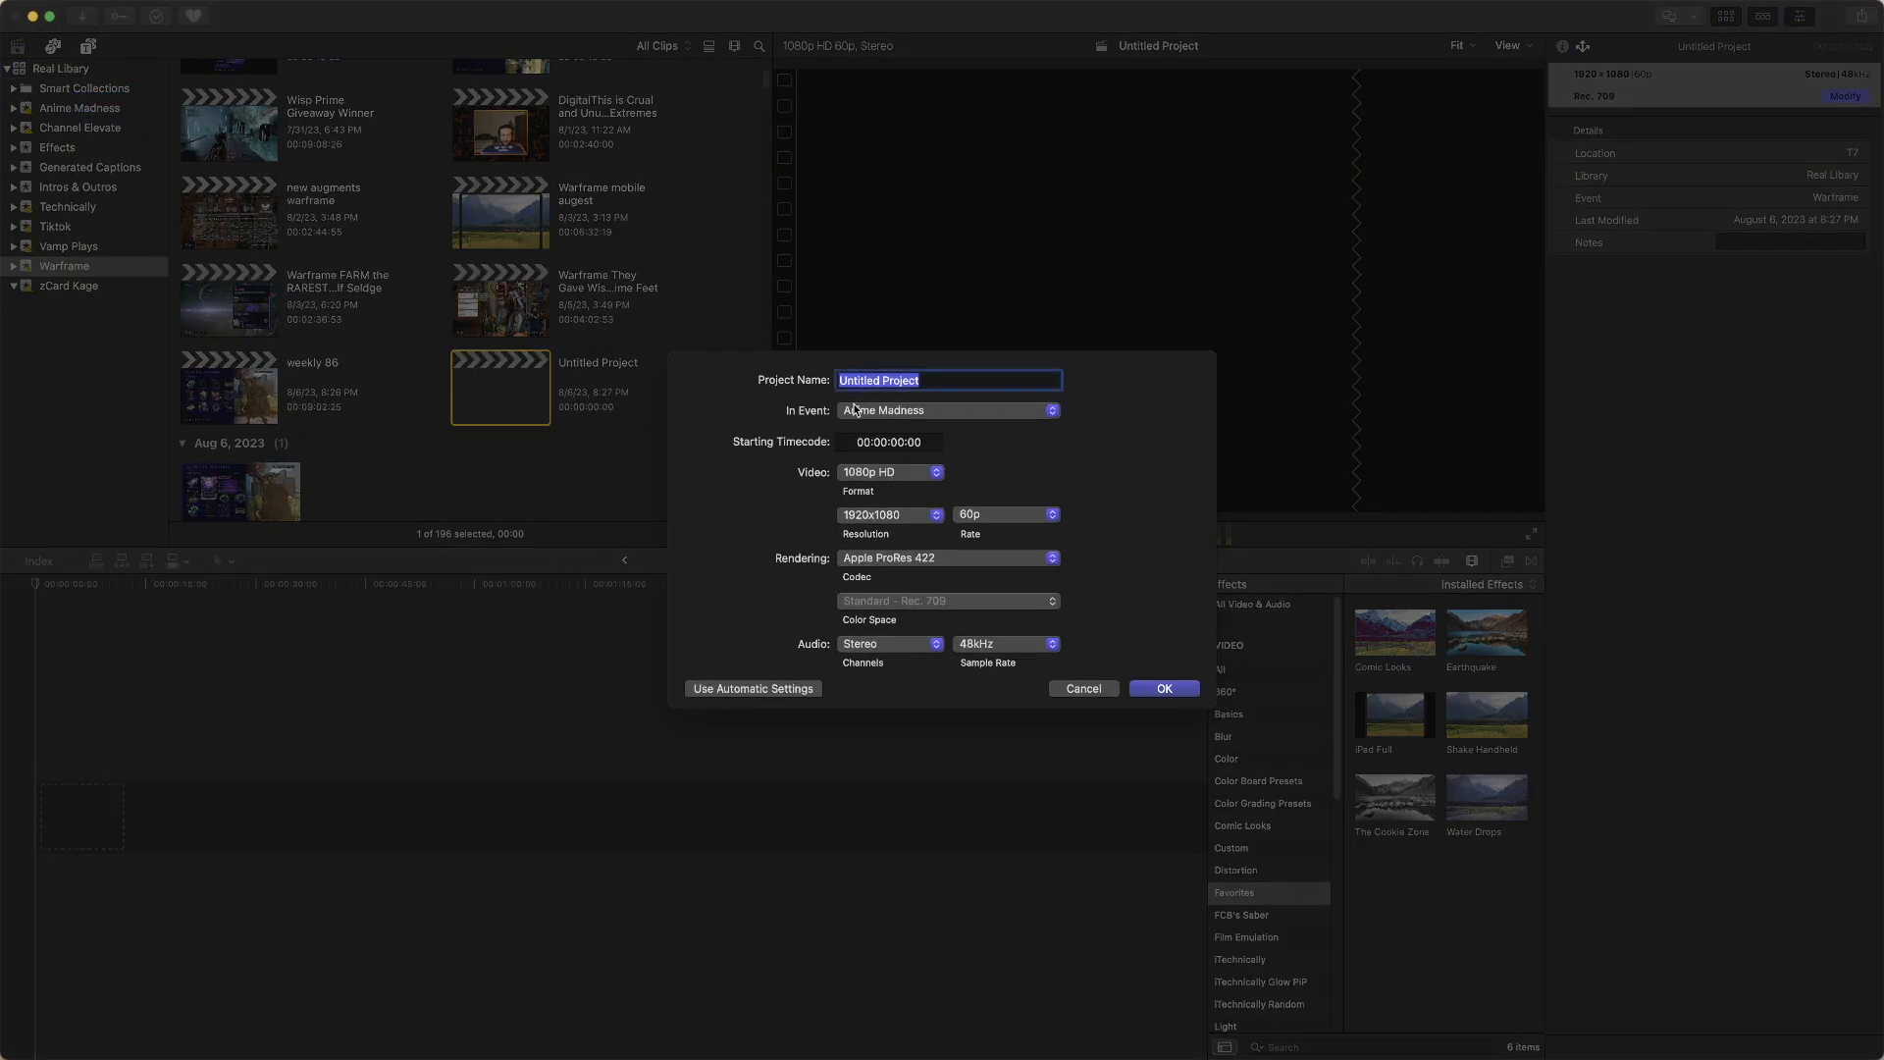
{"action": "left_click", "coordinate": [855, 409]}
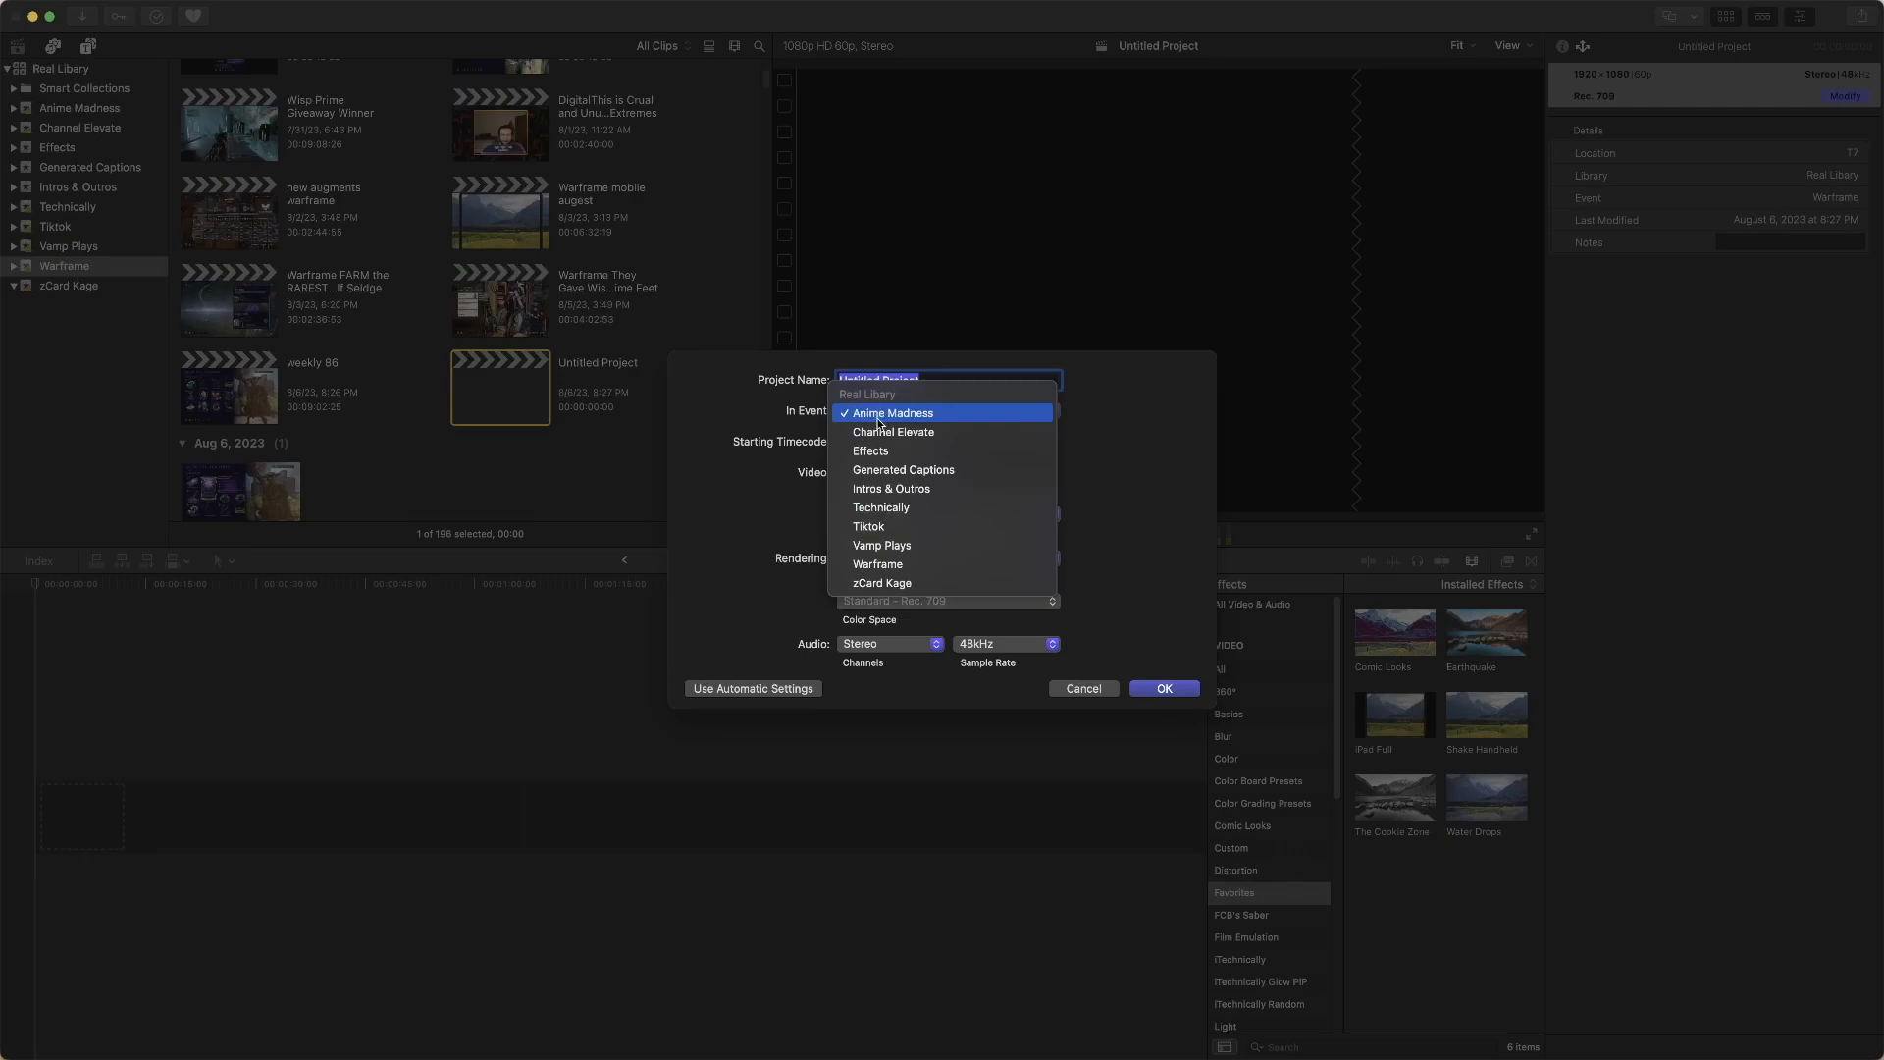
{"action": "left_click", "coordinate": [909, 508]}
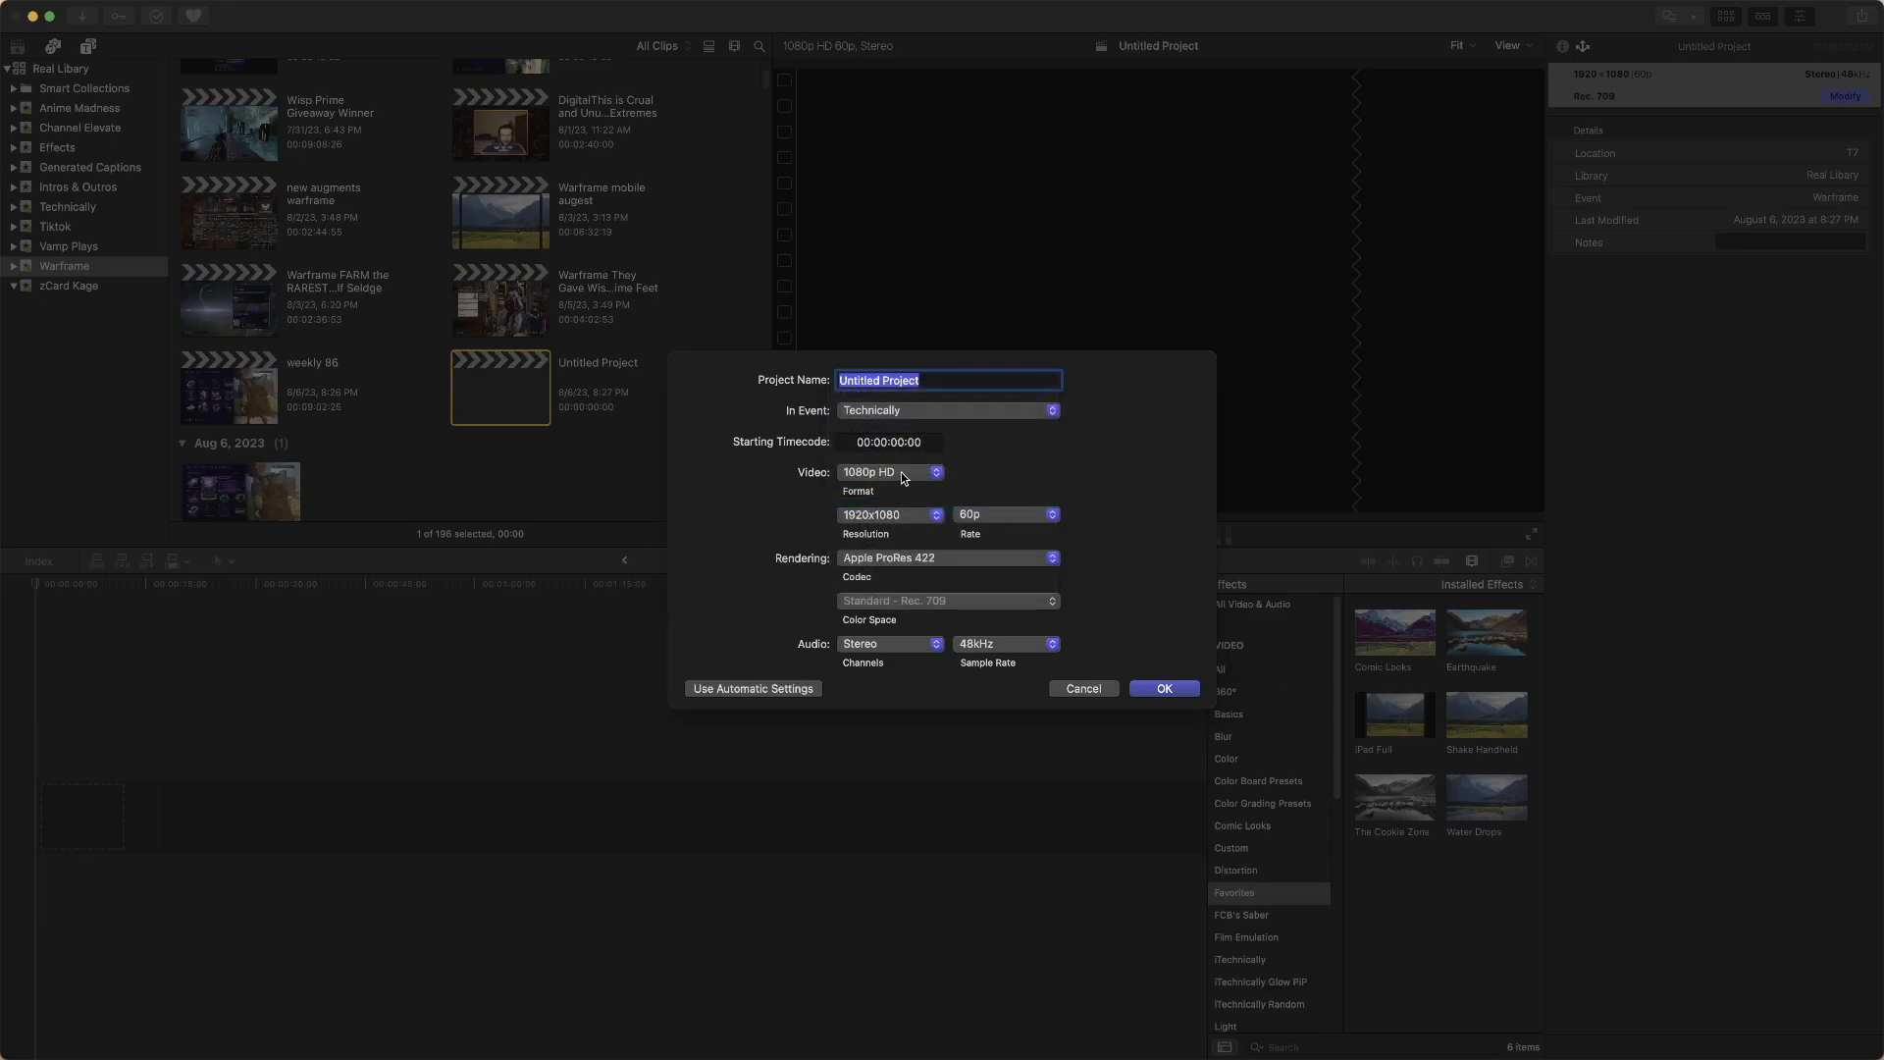
{"action": "left_click", "coordinate": [904, 478]}
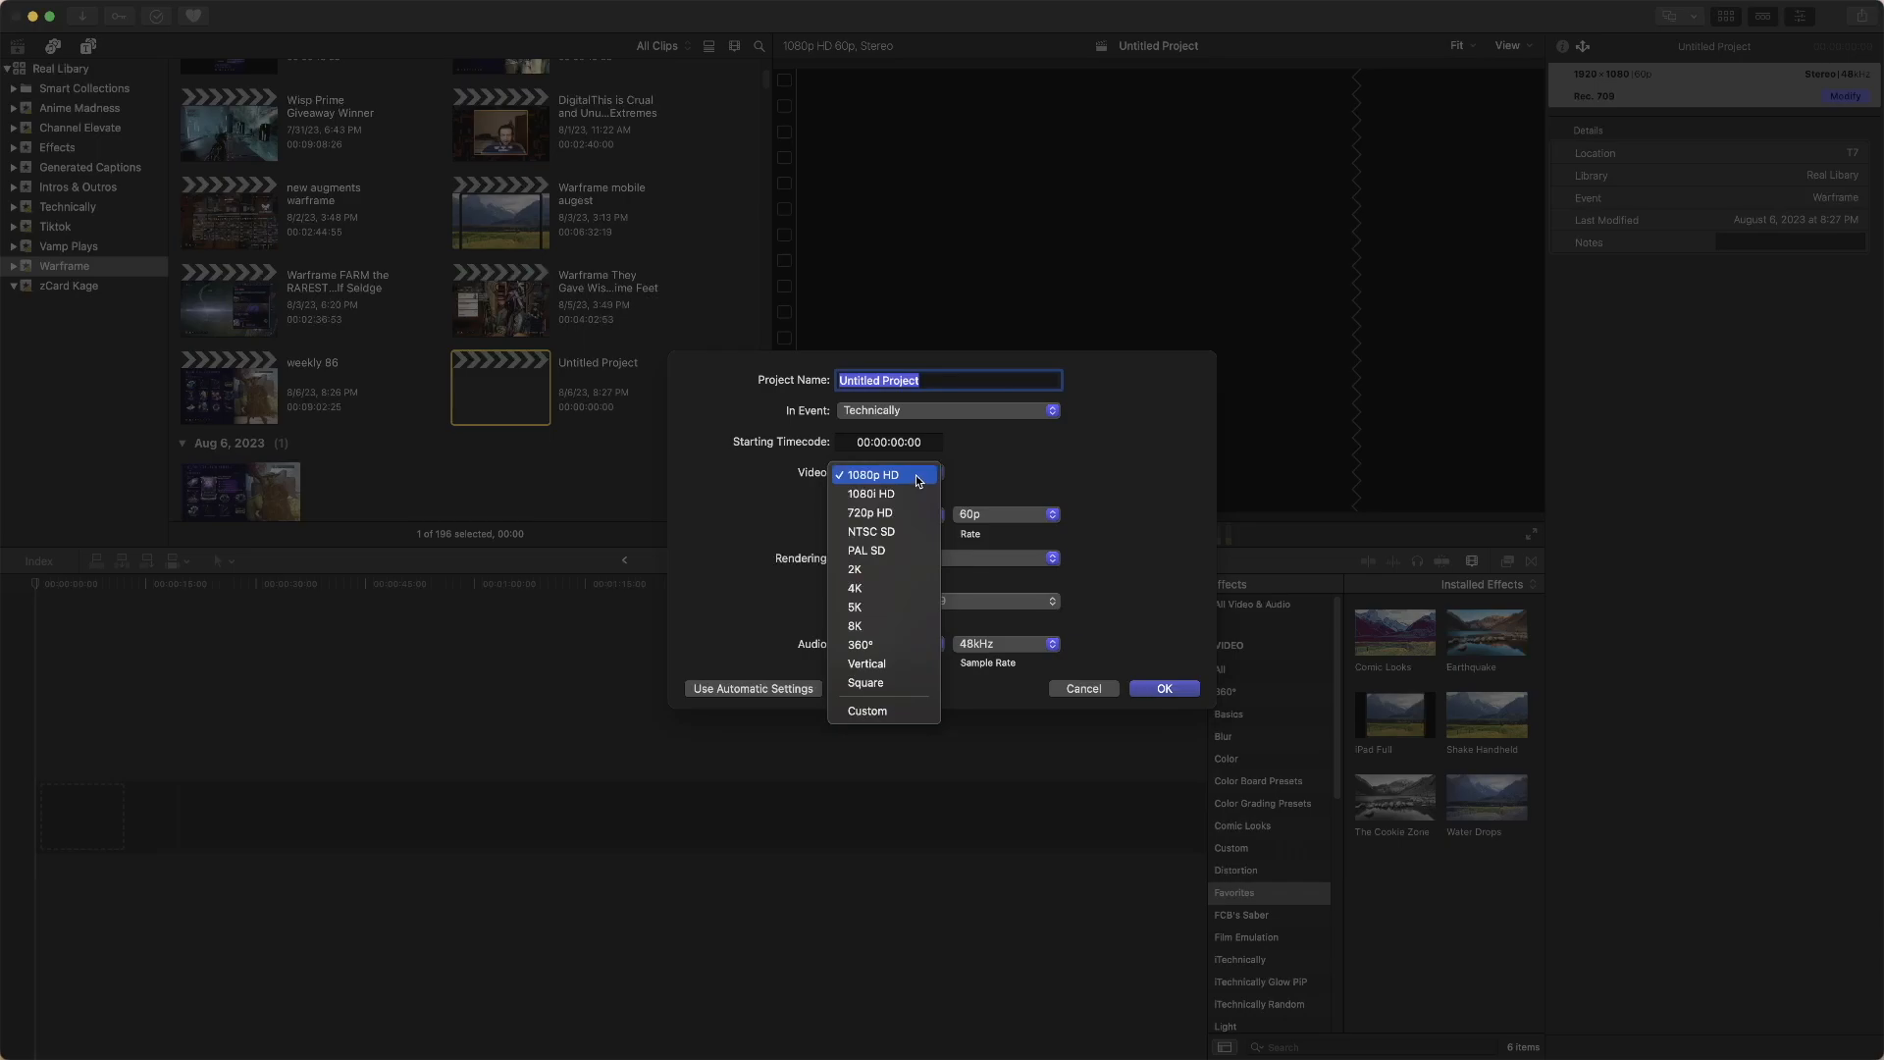
{"action": "left_click", "coordinate": [919, 477]}
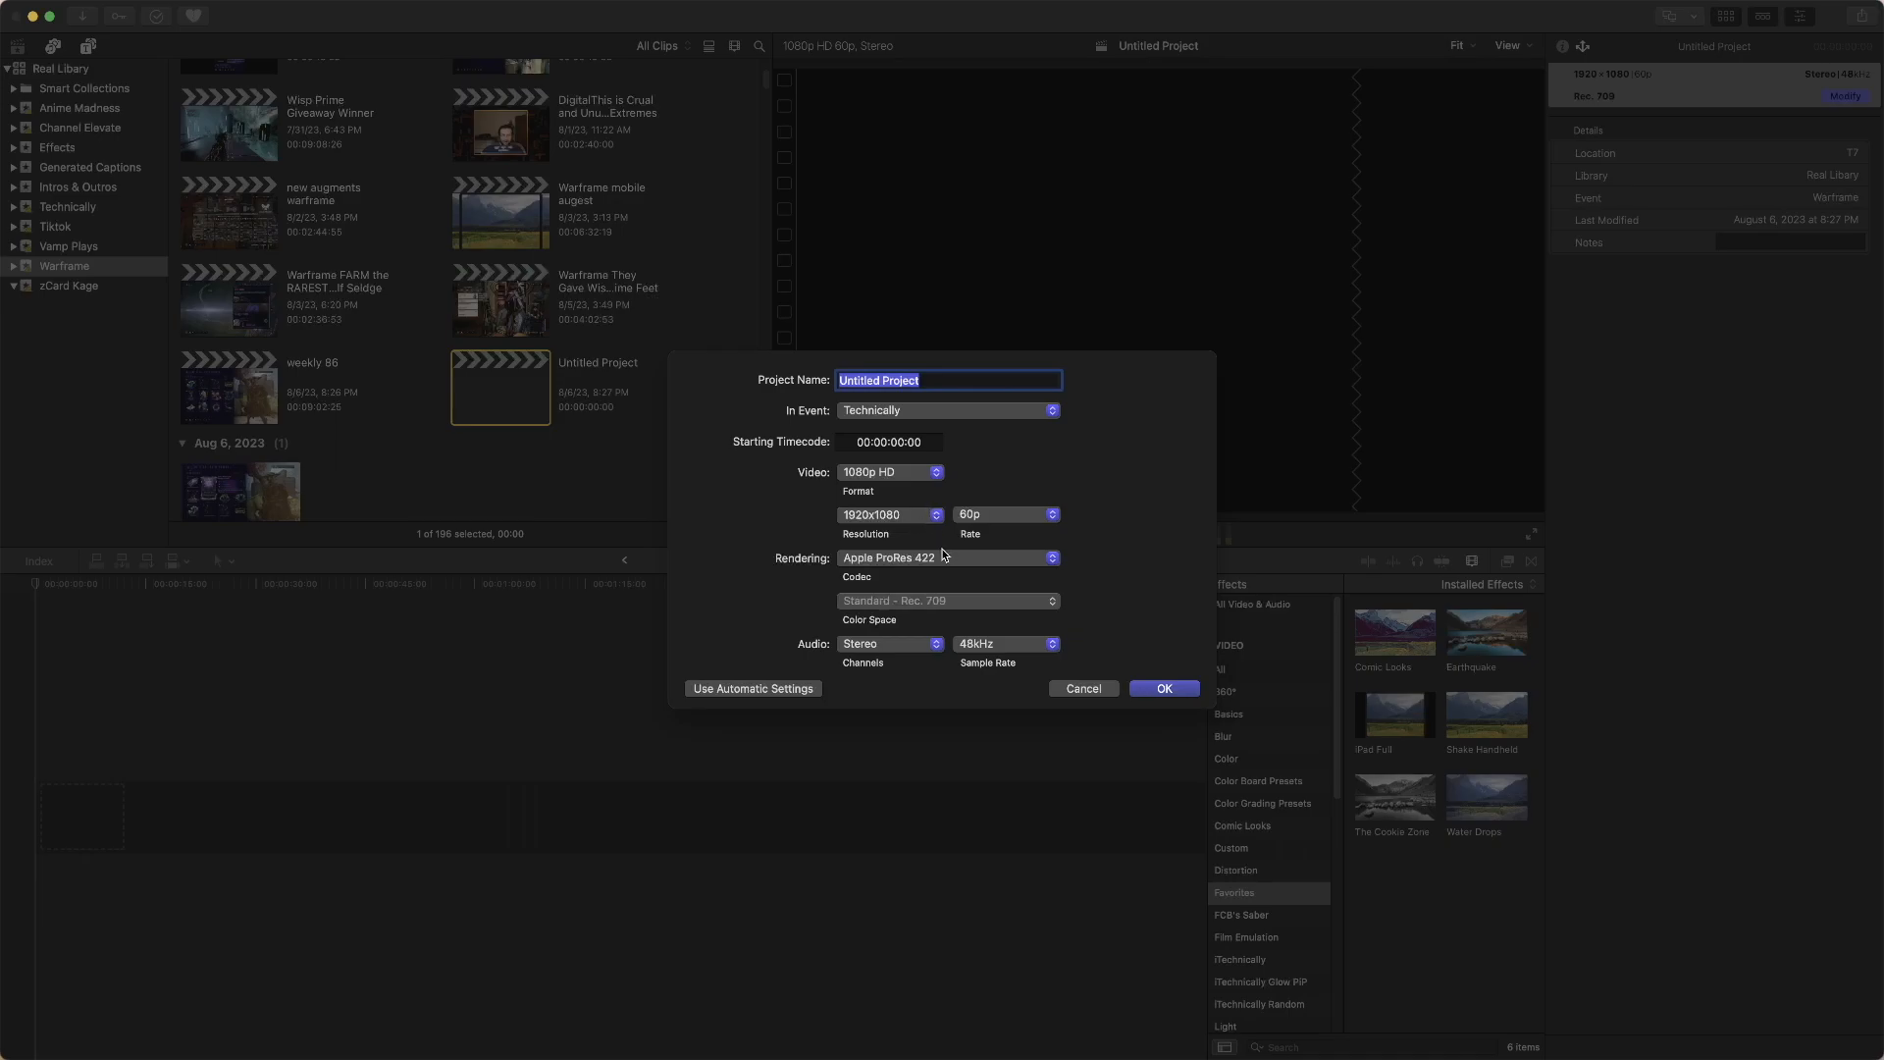
{"action": "left_click", "coordinate": [1158, 689]}
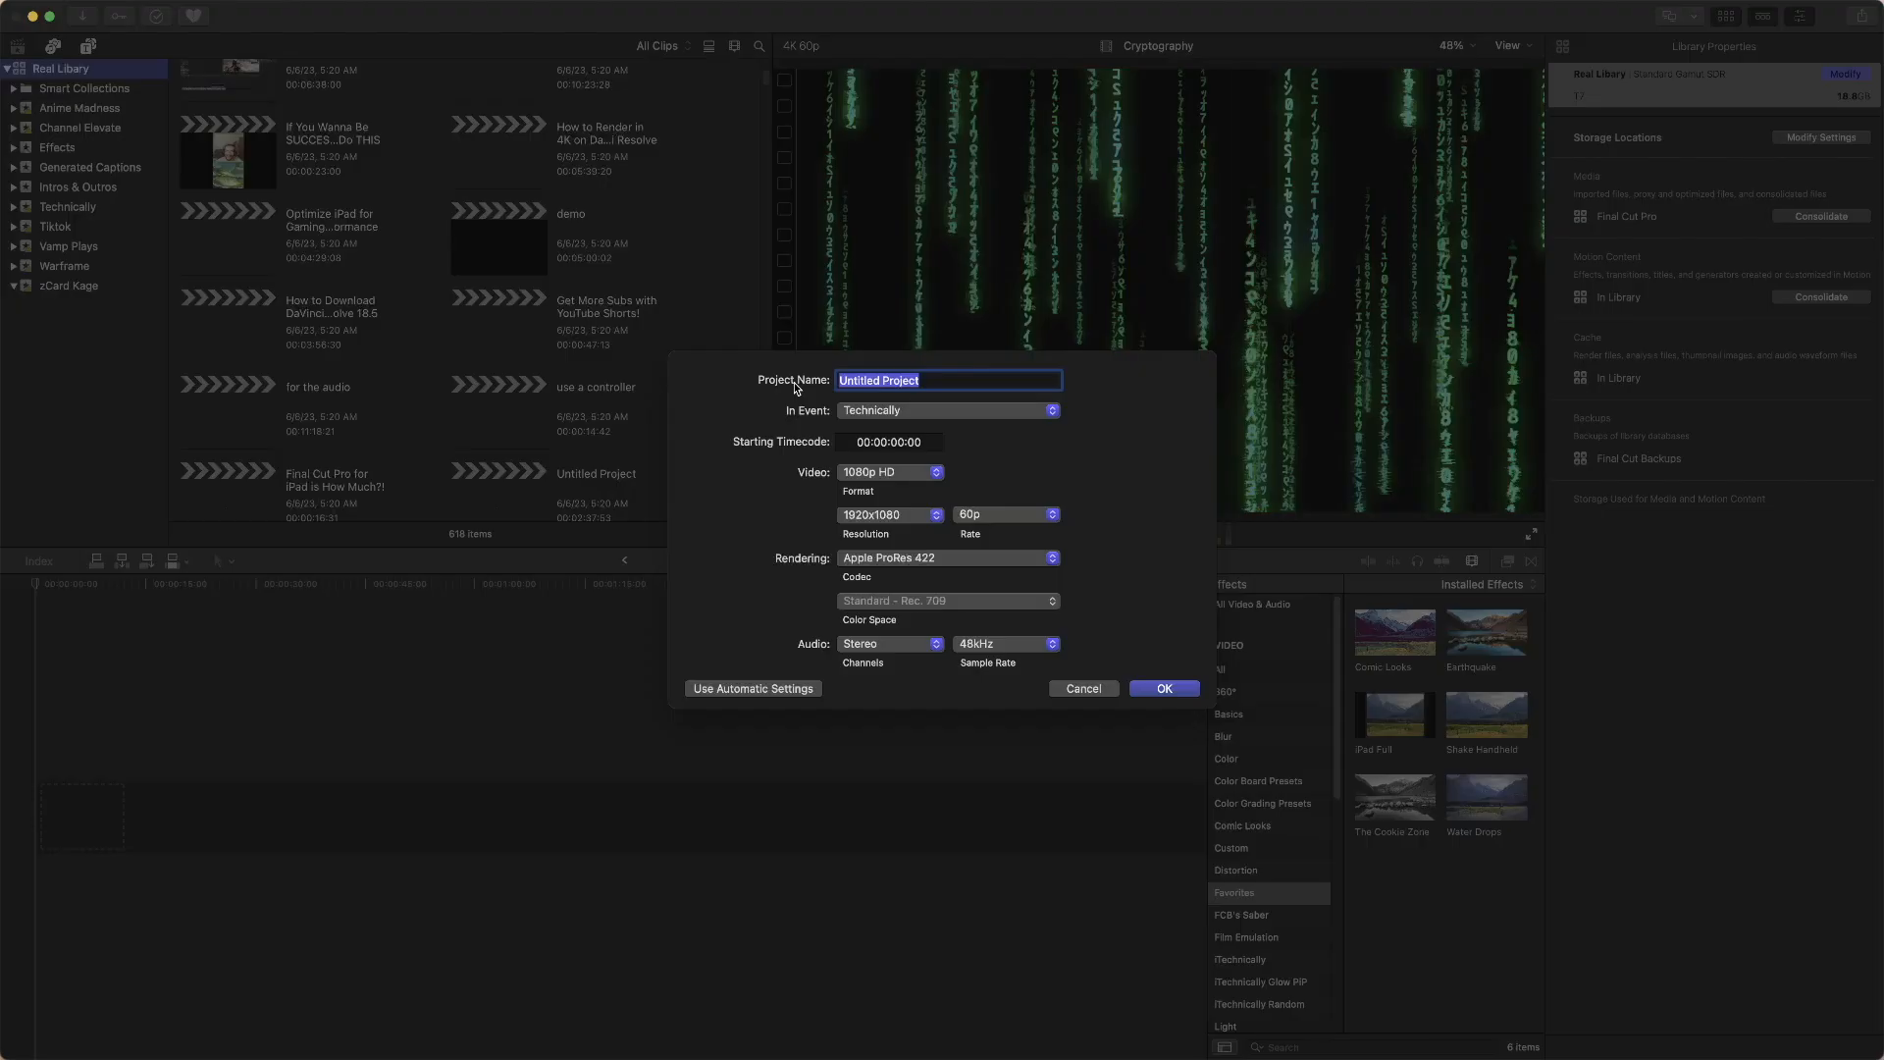
{"action": "type", "text": "episode 1 podcast"}
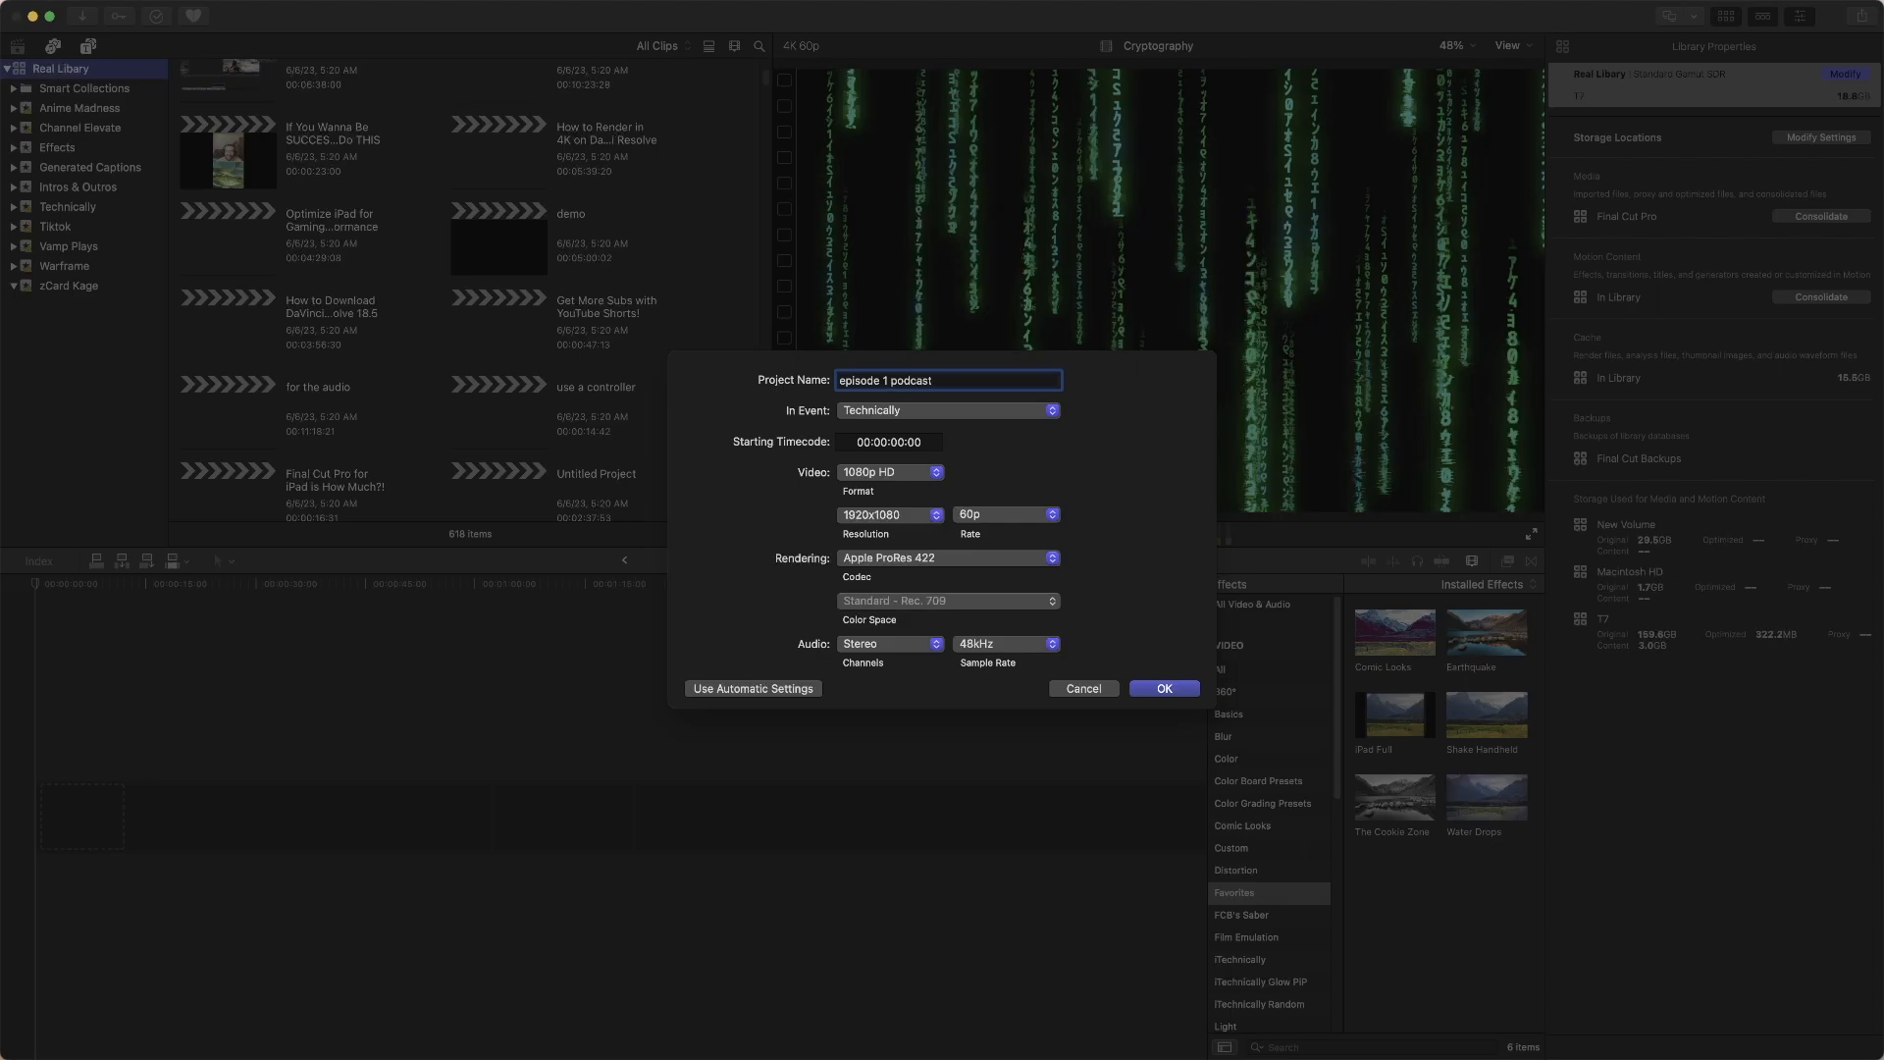
{"action": "left_click", "coordinate": [1168, 691]}
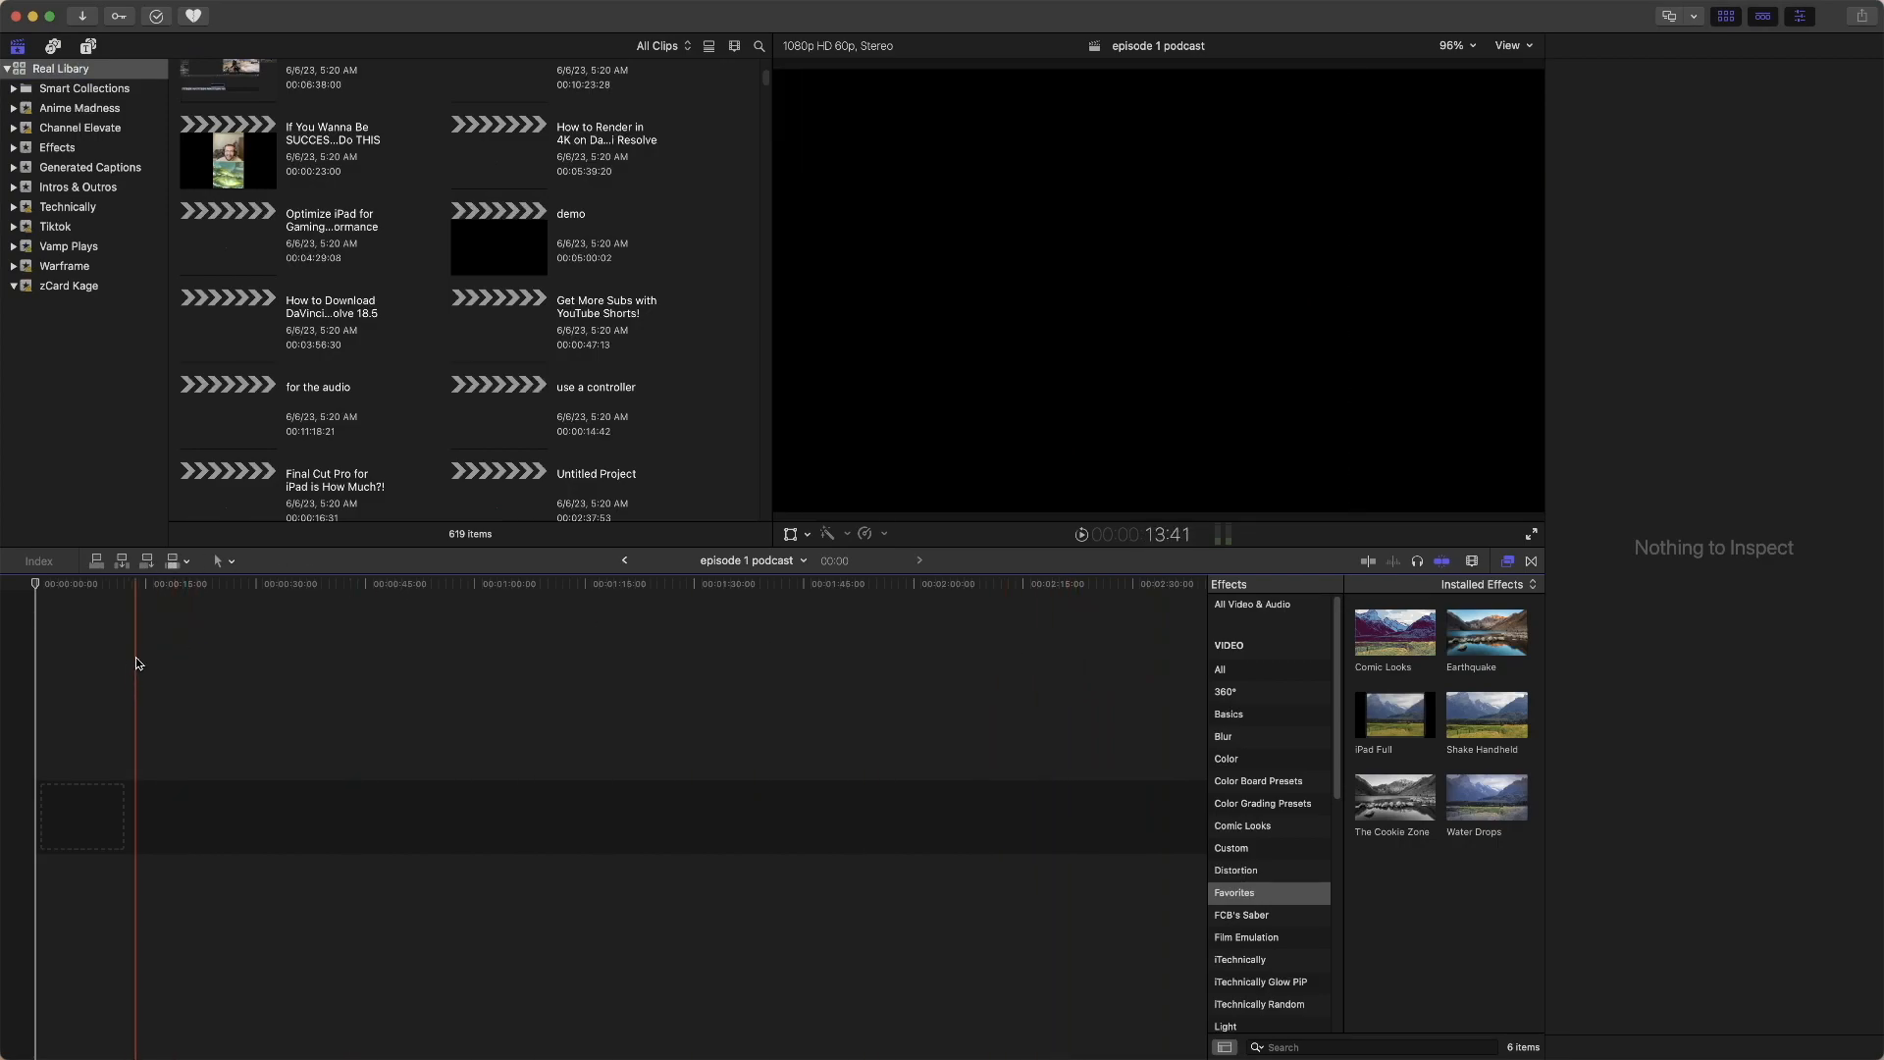
- Find the episode 1 podcast project among the clips of the Technically event and select it
{"action": "left_click", "coordinate": [86, 210]}
{"action": "scroll", "coordinate": [404, 277], "scroll_direction": "down", "scroll_amount": 10}
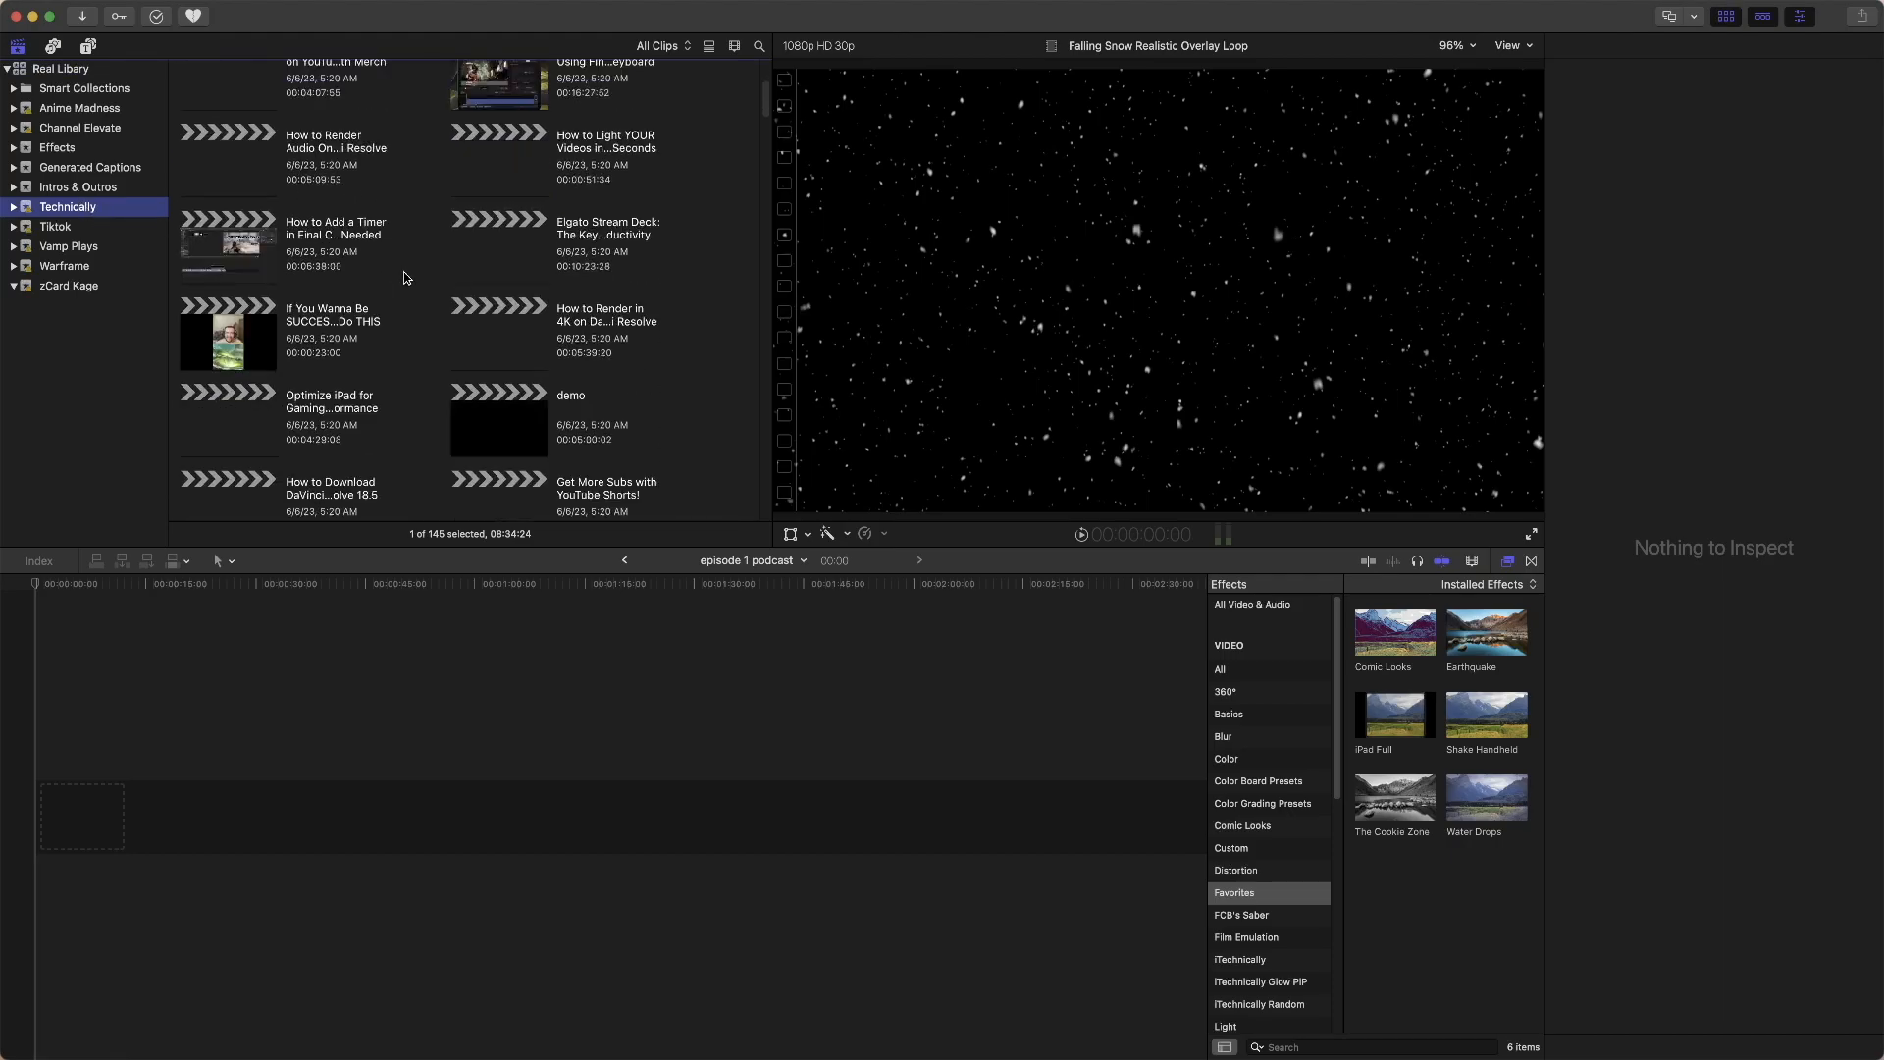
{"action": "scroll", "coordinate": [408, 284], "scroll_direction": "down", "scroll_amount": 10}
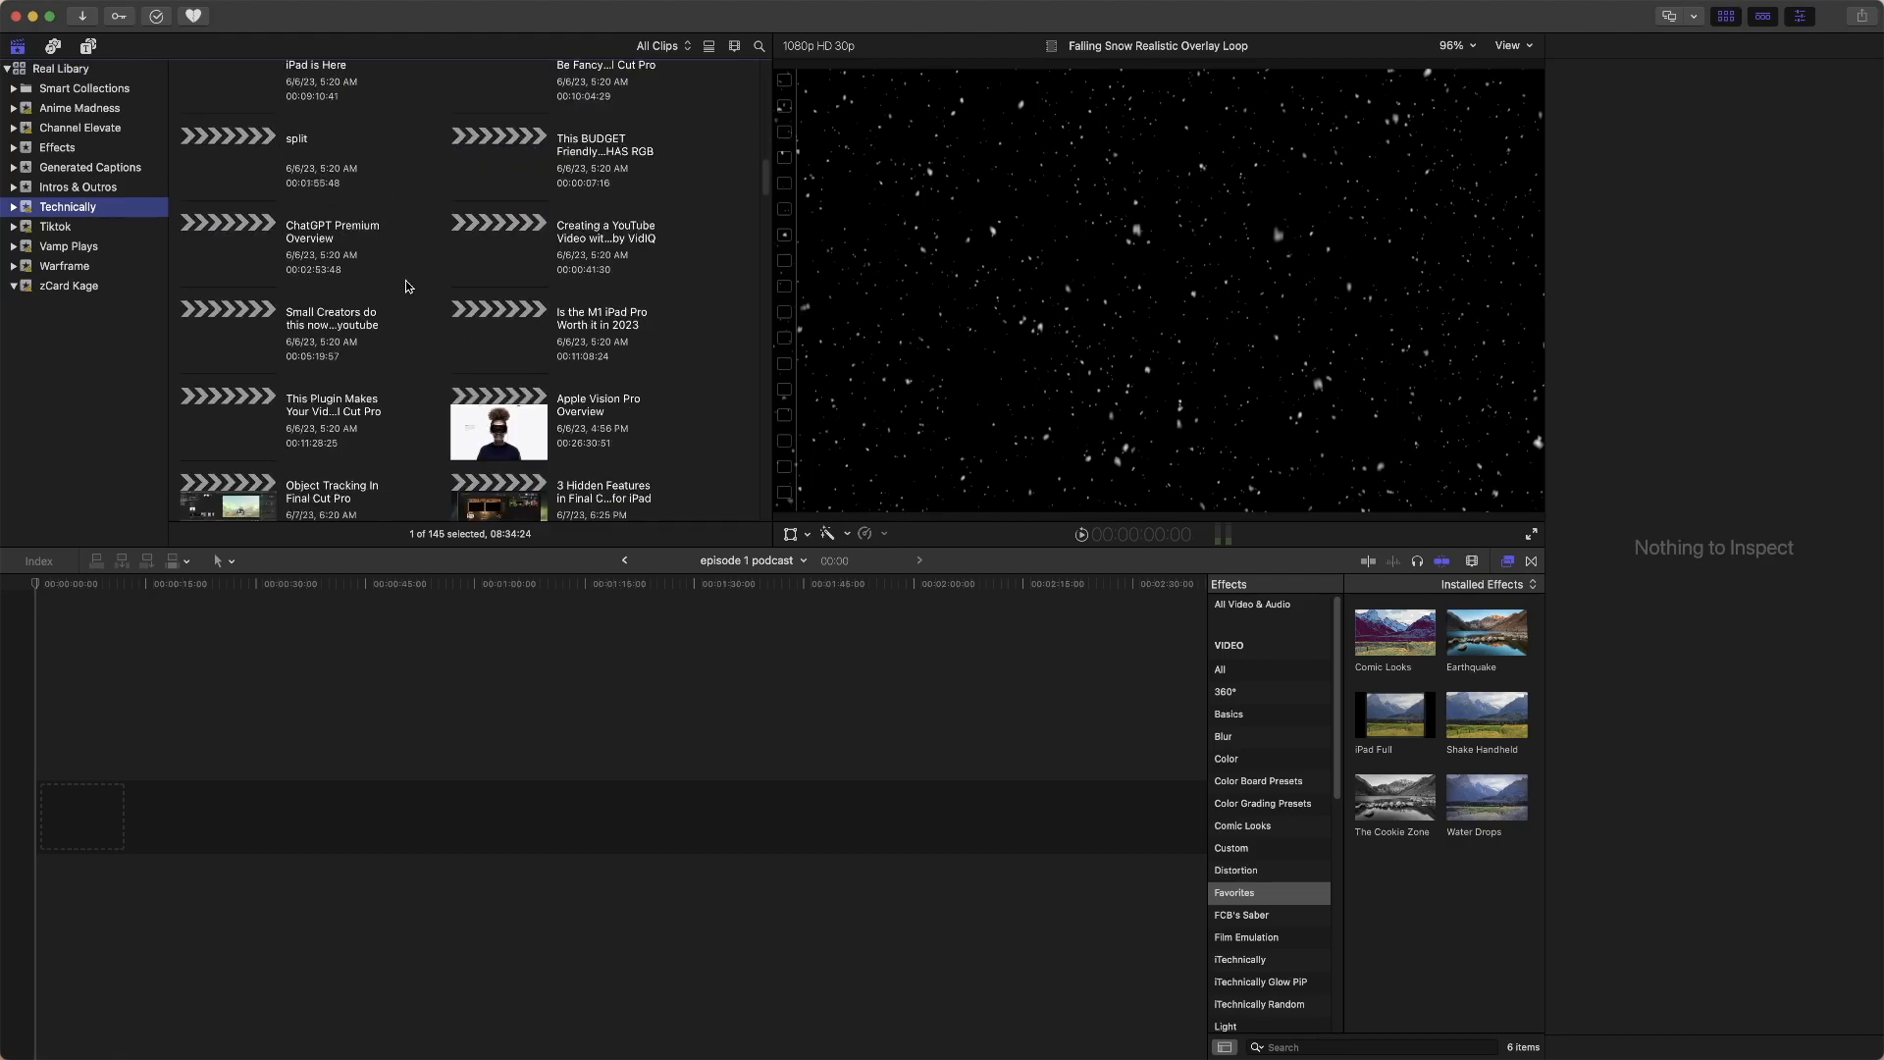
{"action": "scroll", "coordinate": [408, 287], "scroll_direction": "down", "scroll_amount": 5}
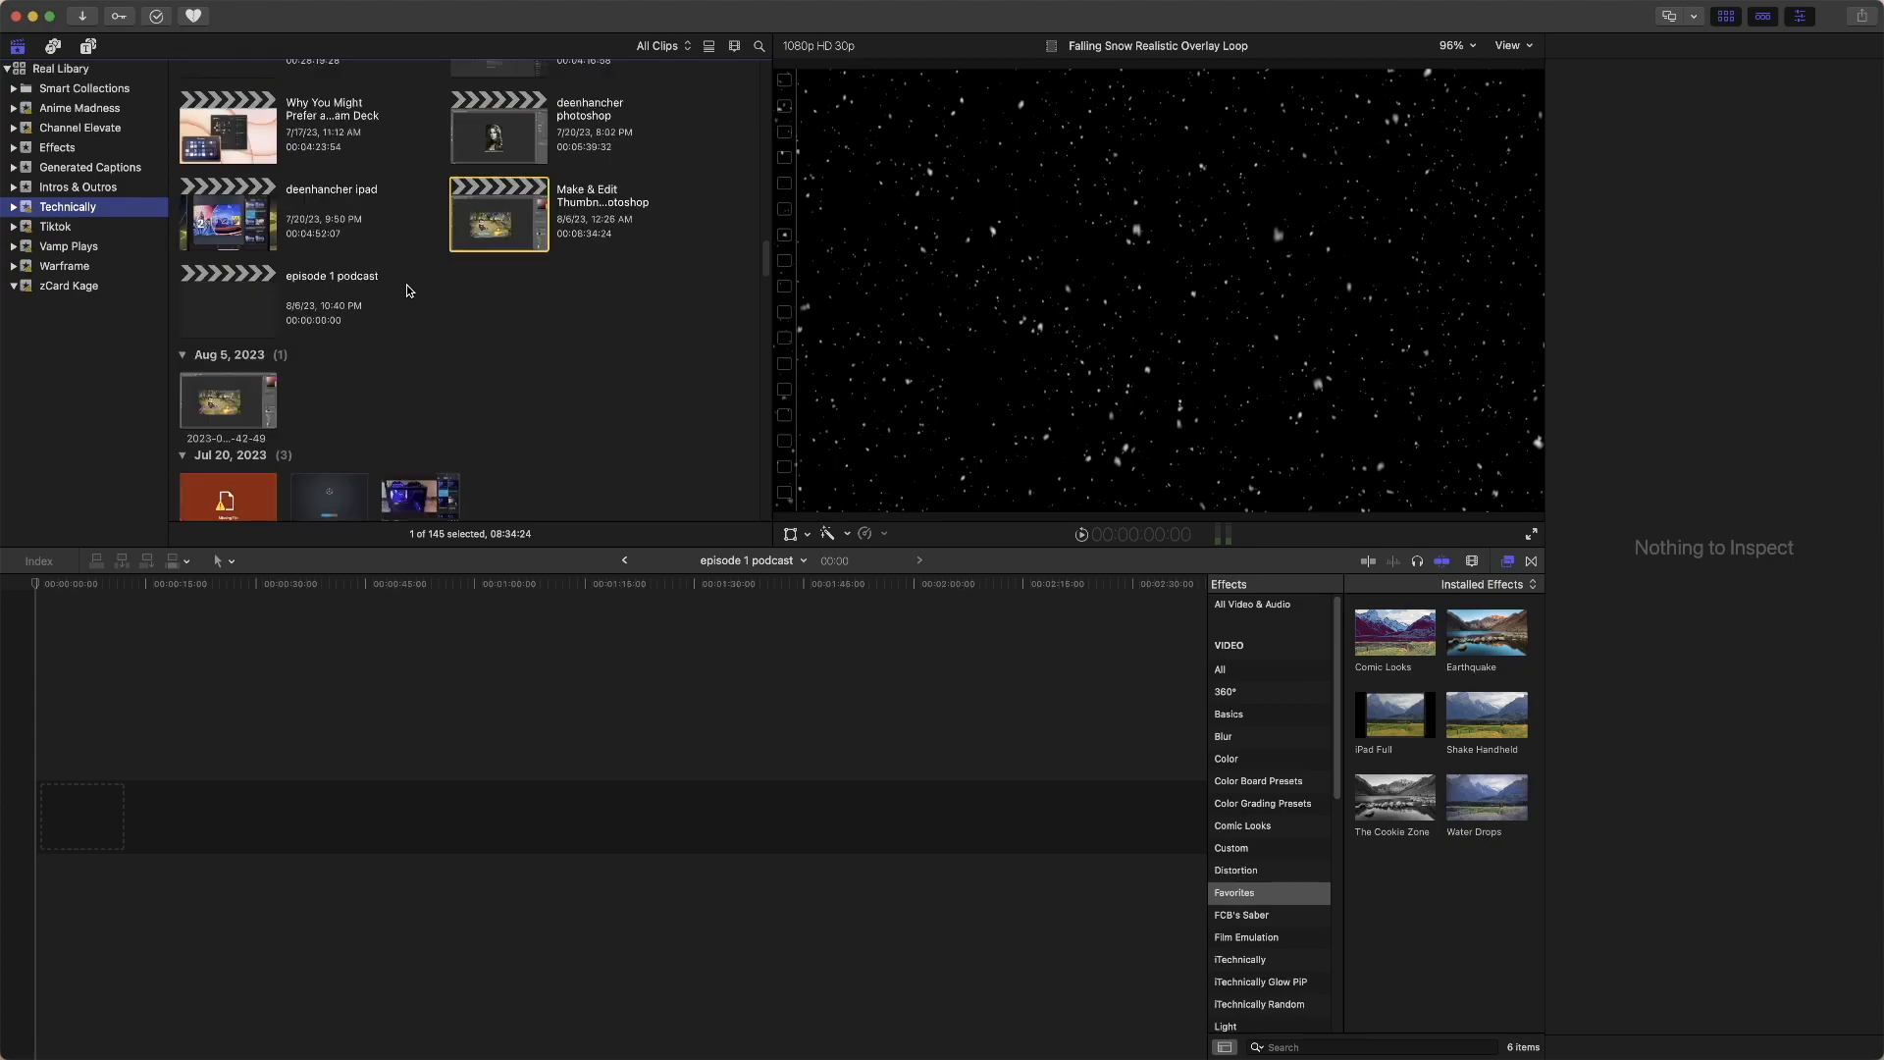
{"action": "scroll", "coordinate": [409, 291], "scroll_direction": "up", "scroll_amount": 1}
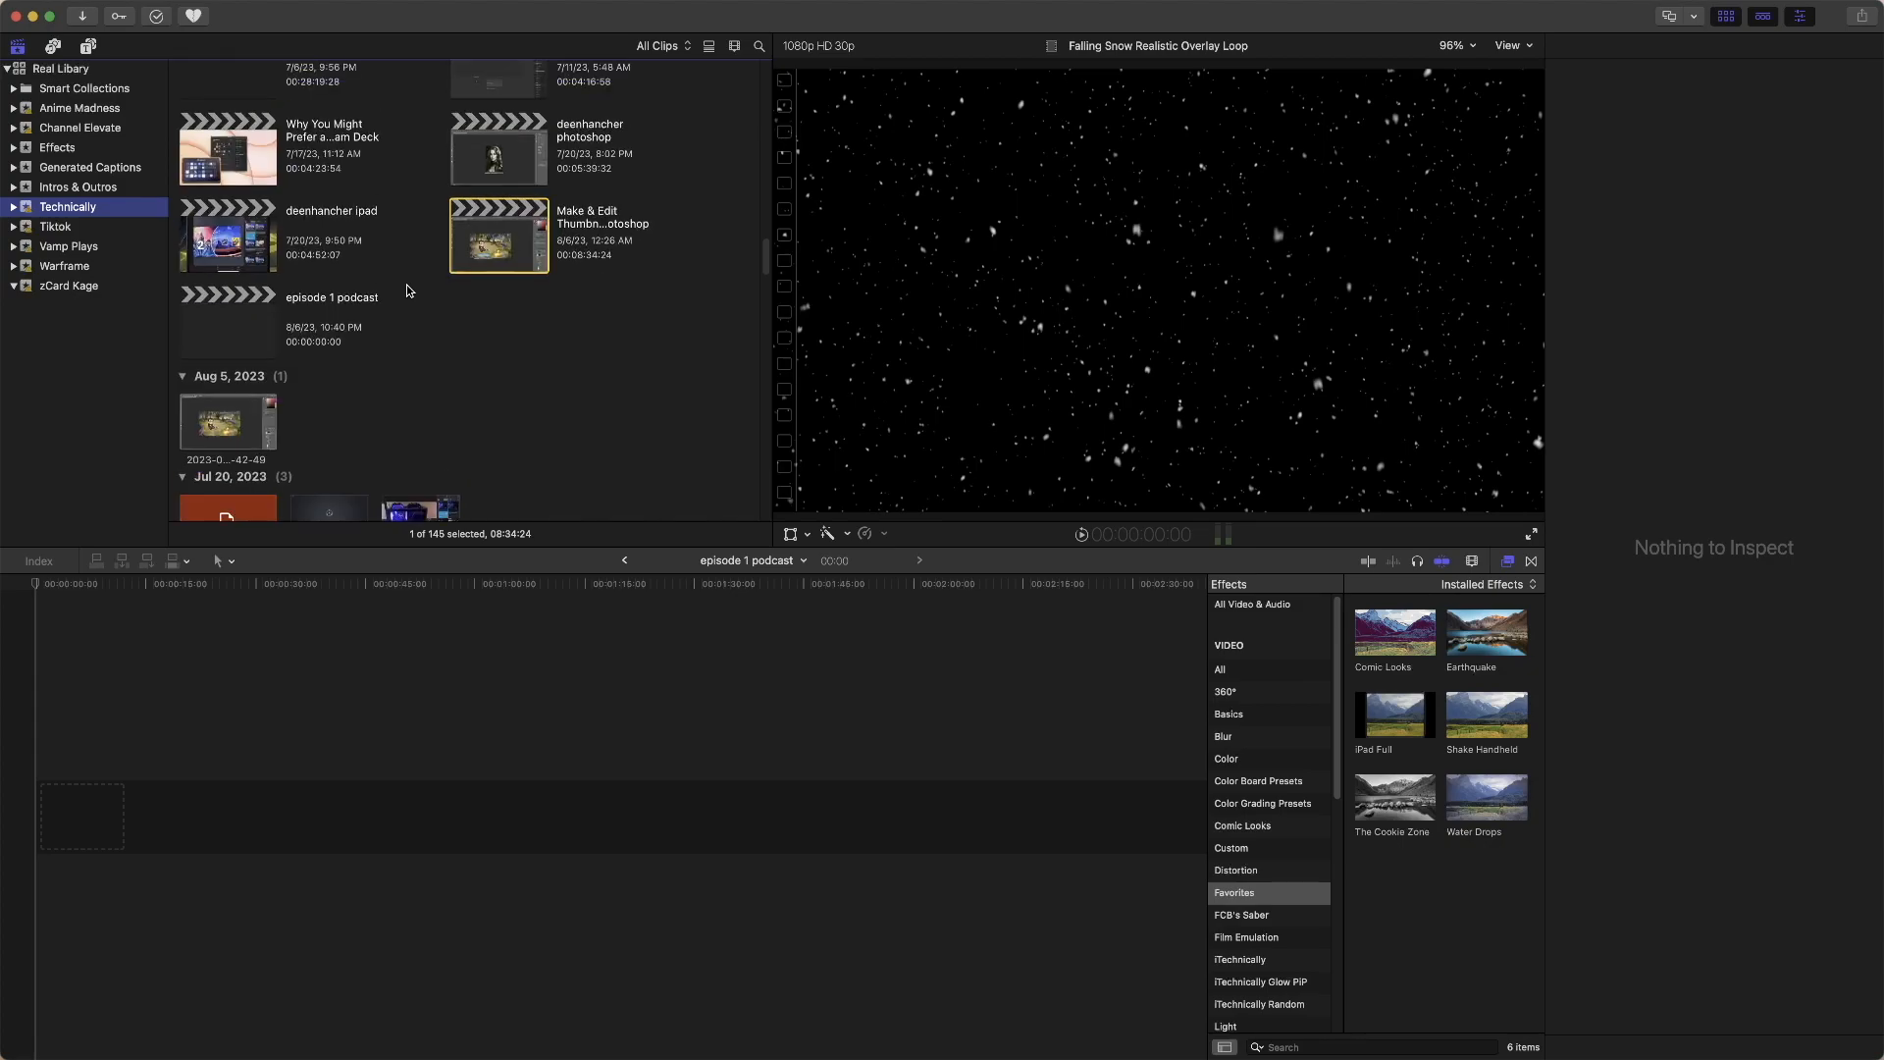
{"action": "left_click", "coordinate": [253, 353]}
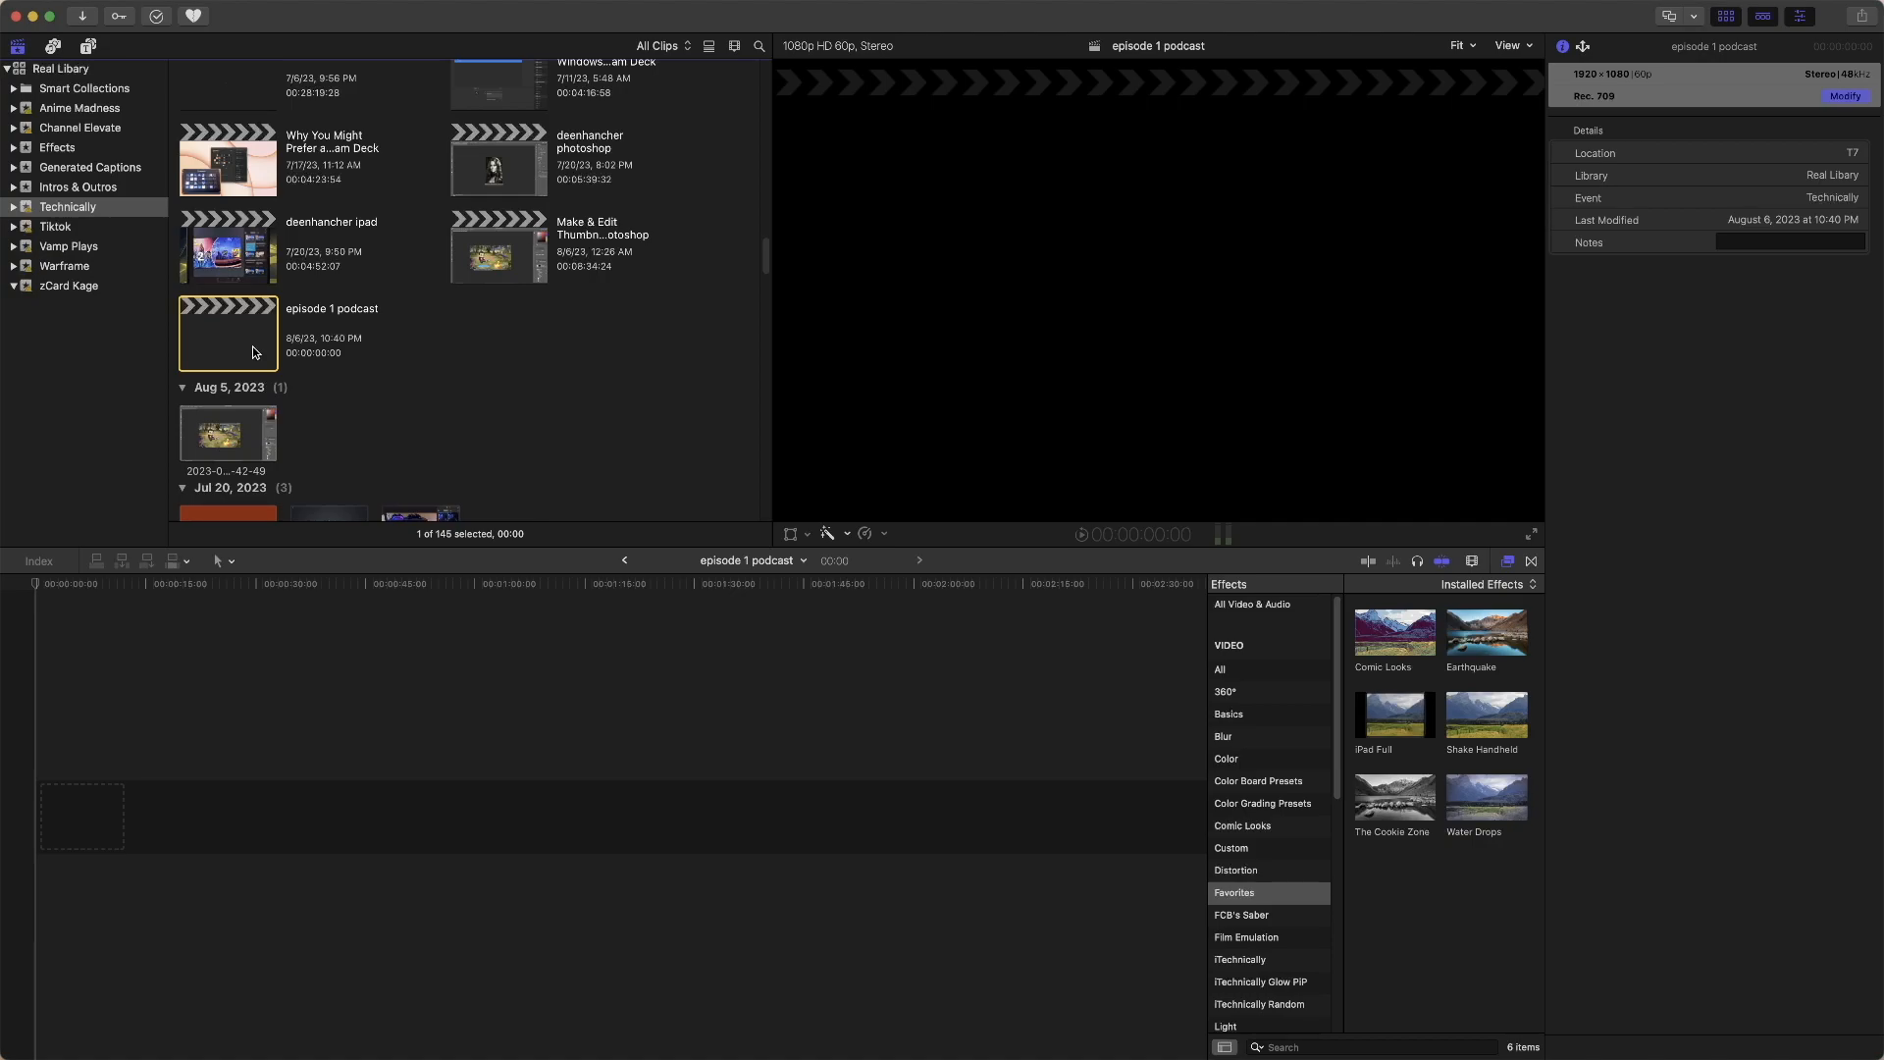
- Open Record Voiceover, name the recording "episode 1", and review the input devices, keeping Scarlett Solo USB (1)
{"action": "left_click", "coordinate": [359, 665]}
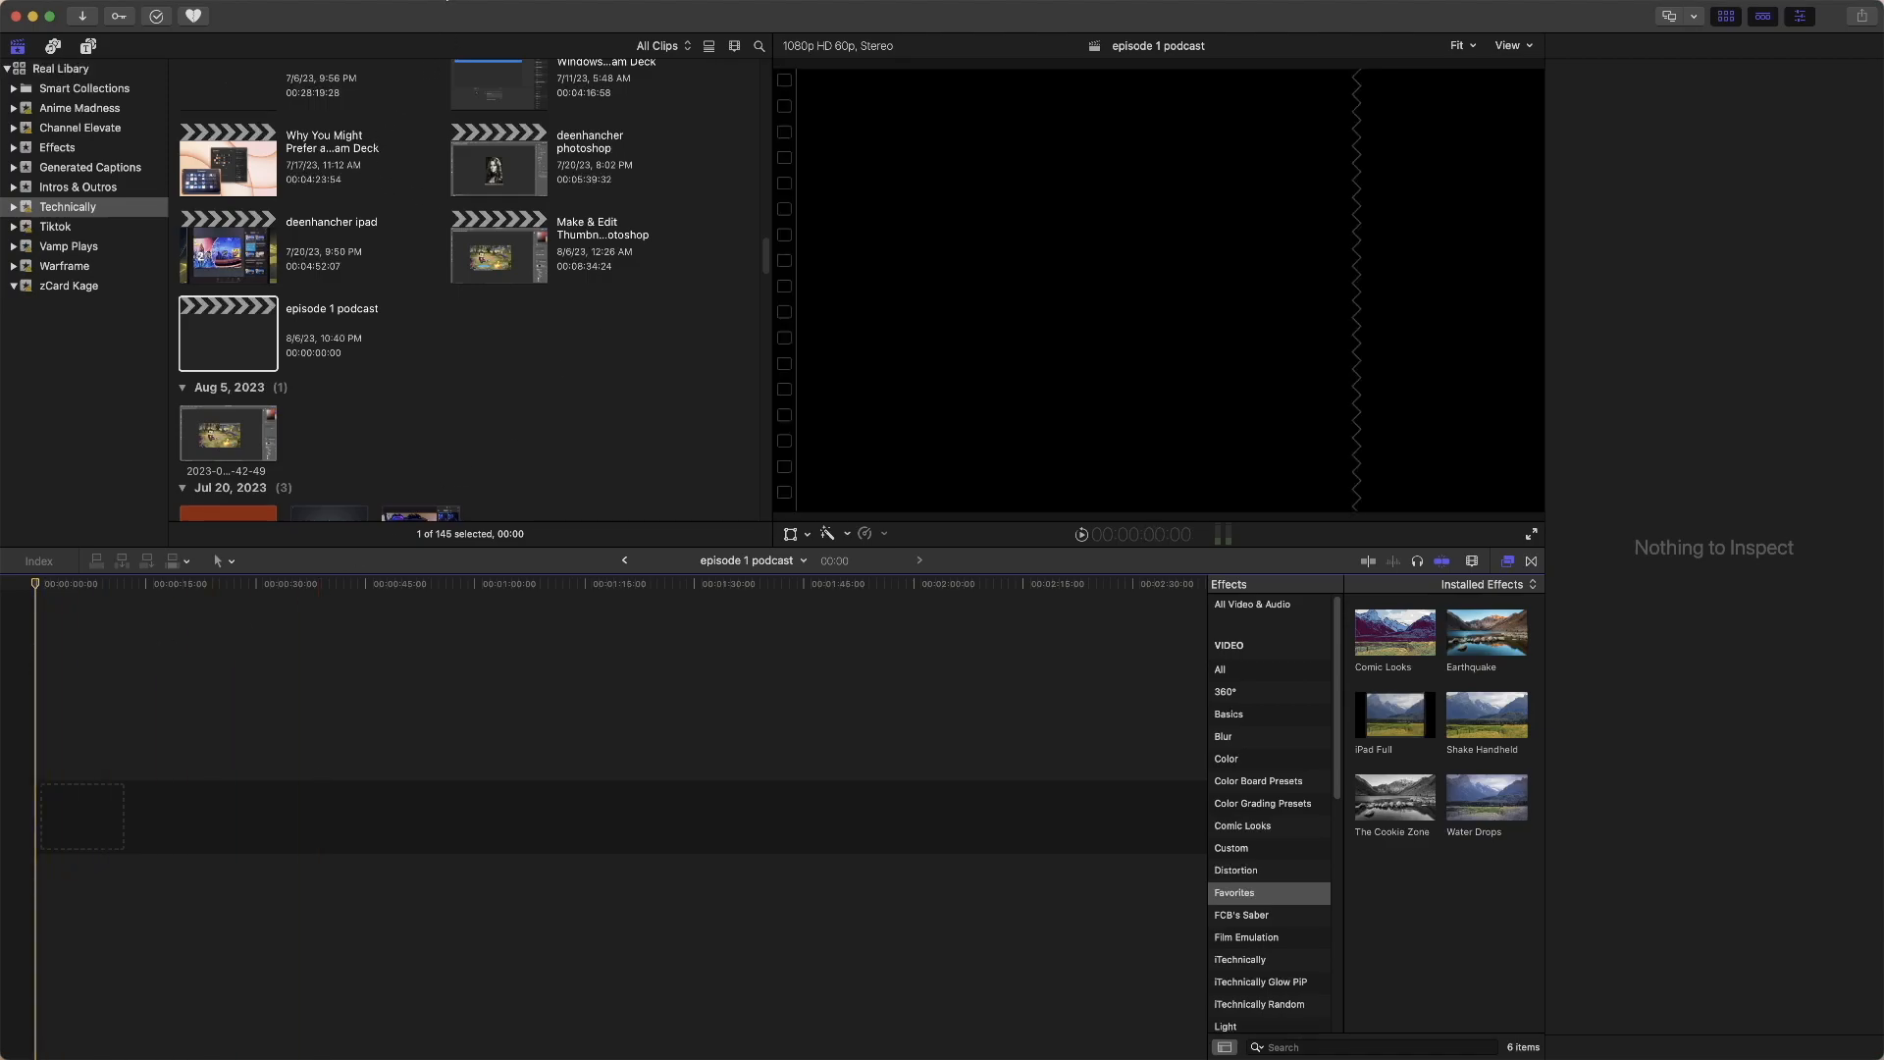
{"action": "left_click", "coordinate": [429, 1]}
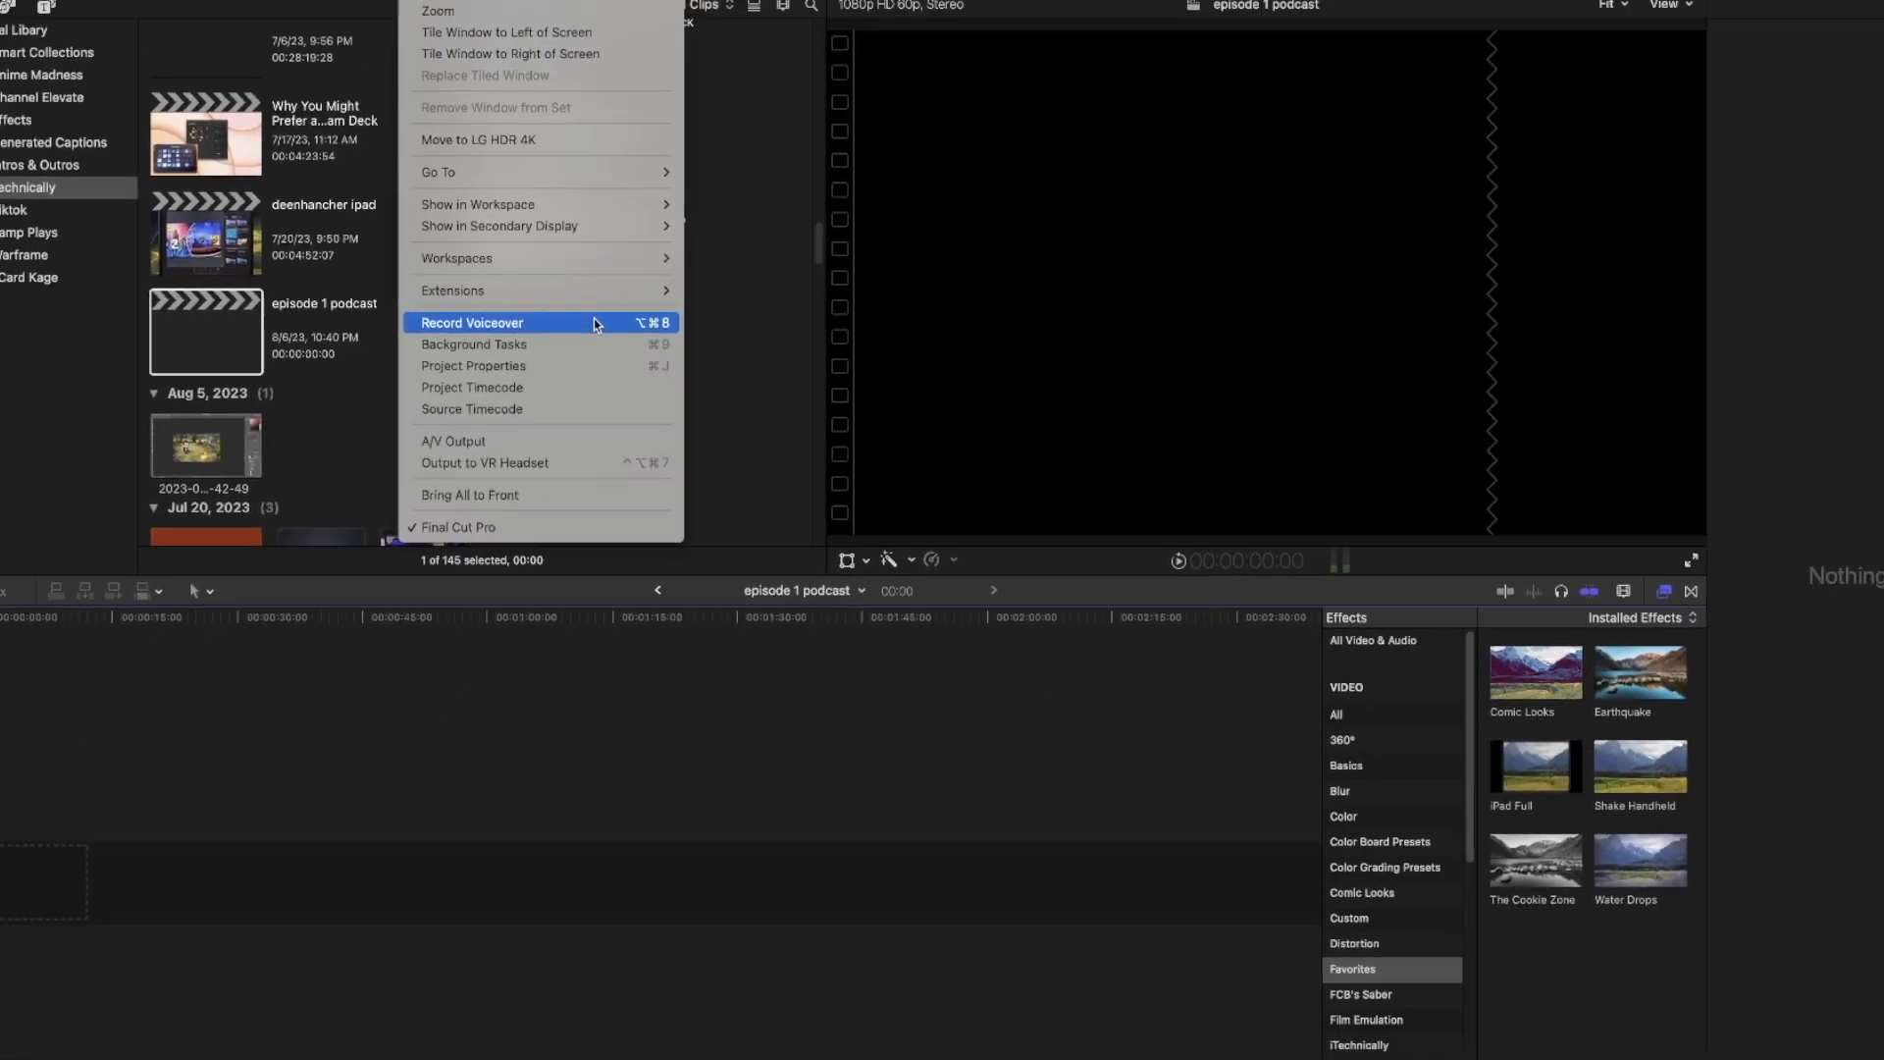
{"action": "left_click", "coordinate": [699, 311]}
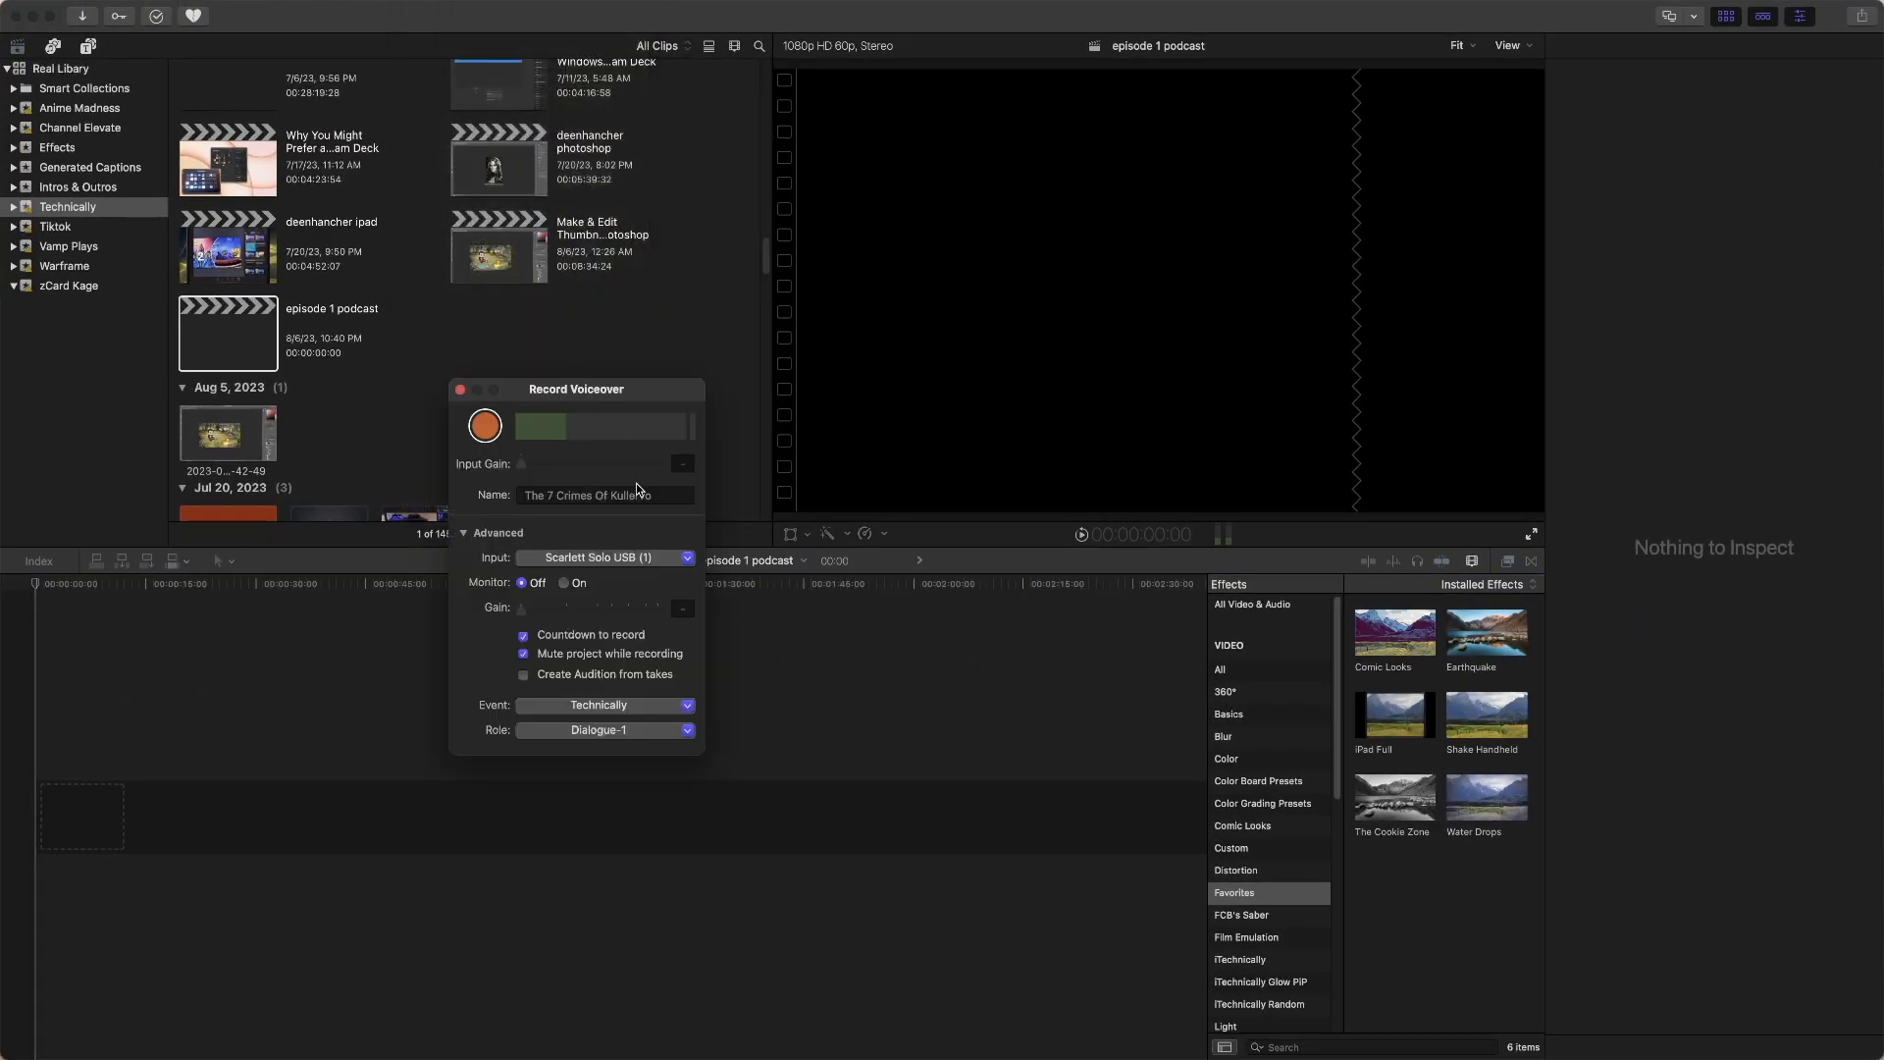
{"action": "left_click_drag", "start_coordinate": [666, 498], "coordinate": [508, 503]}
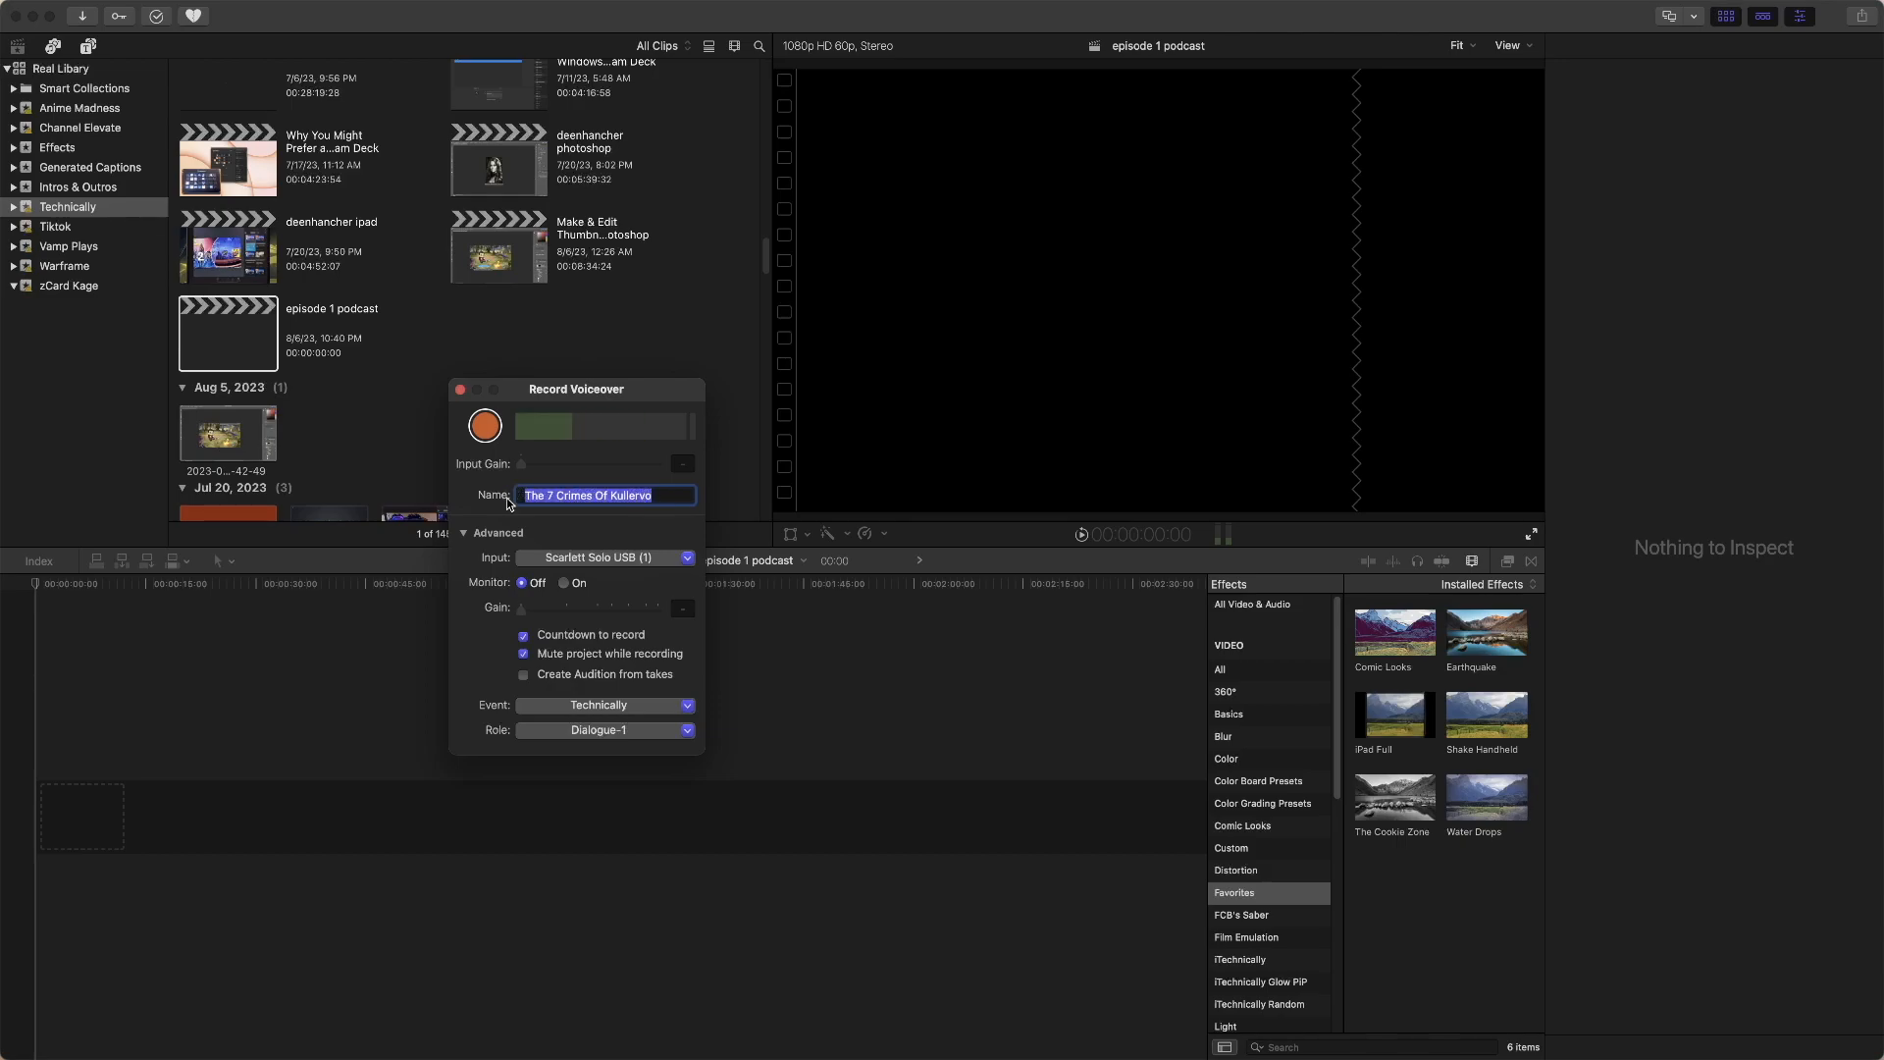
{"action": "type", "text": "episode 1"}
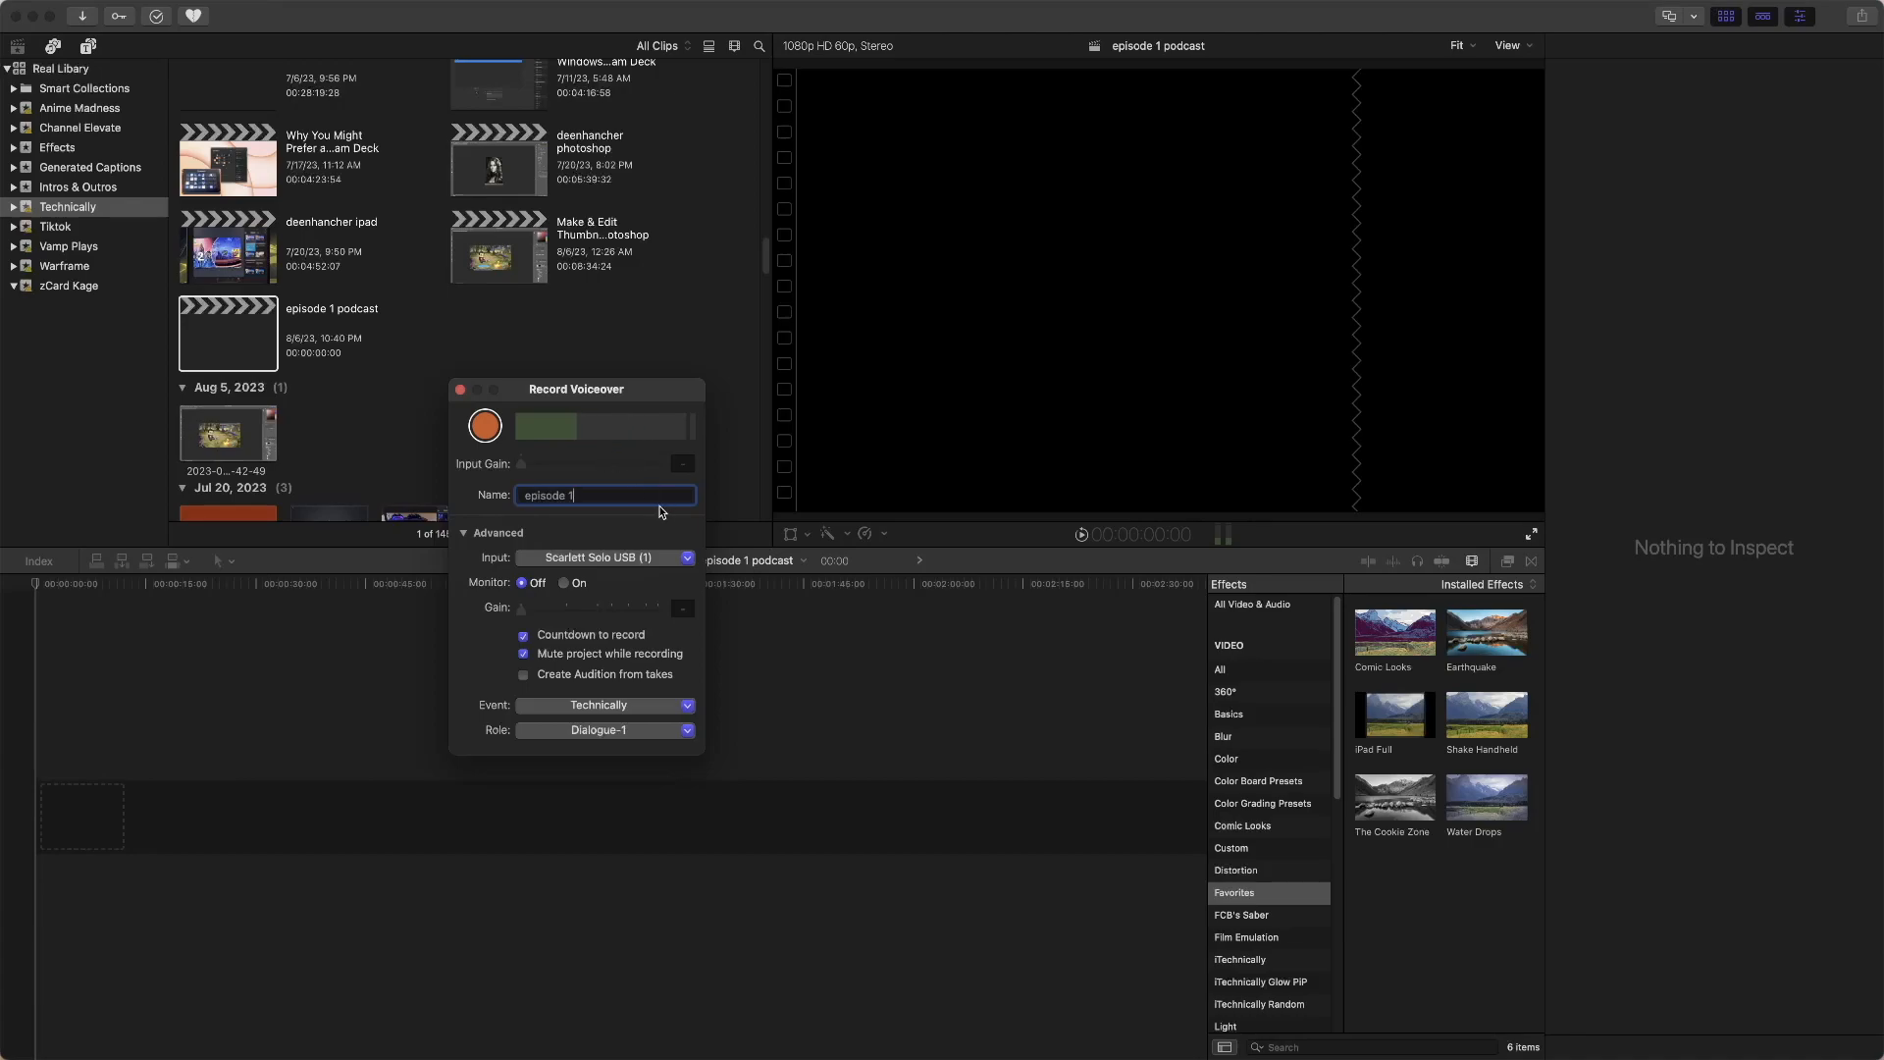
{"action": "left_click", "coordinate": [685, 562]}
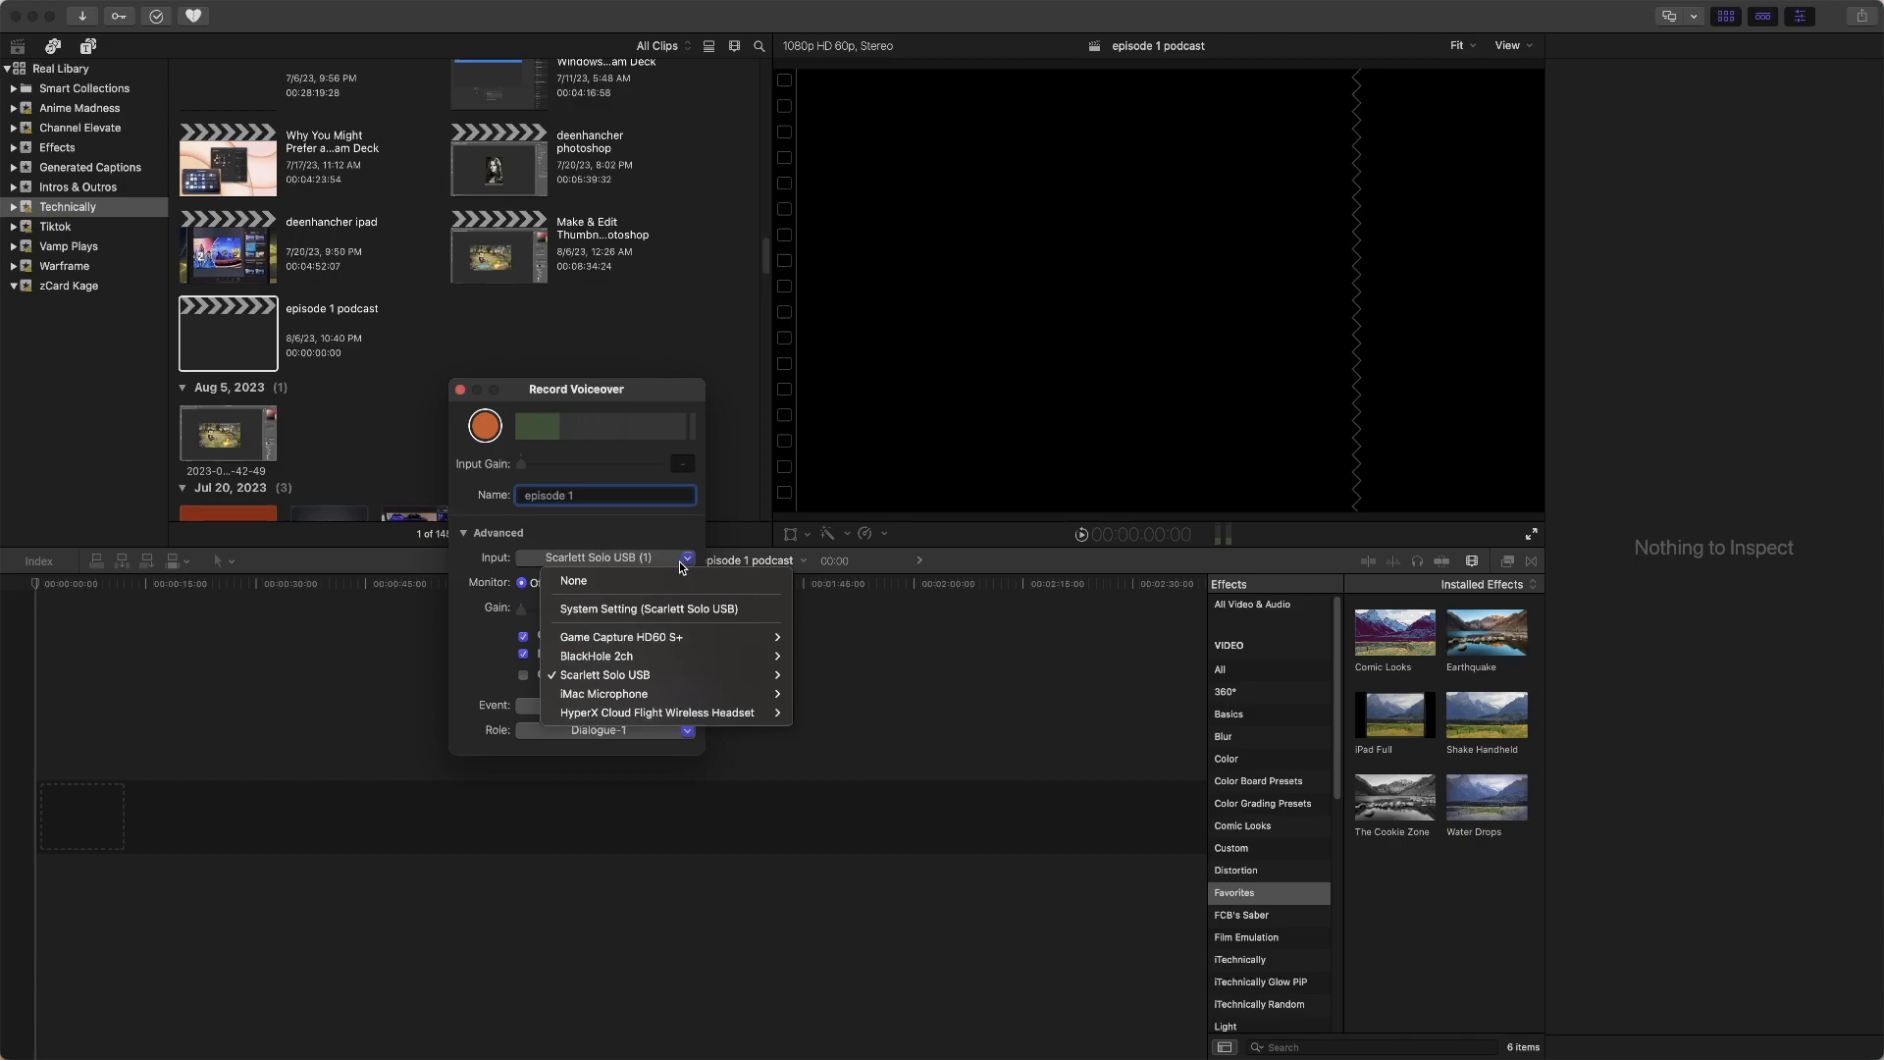
{"action": "left_click", "coordinate": [683, 567]}
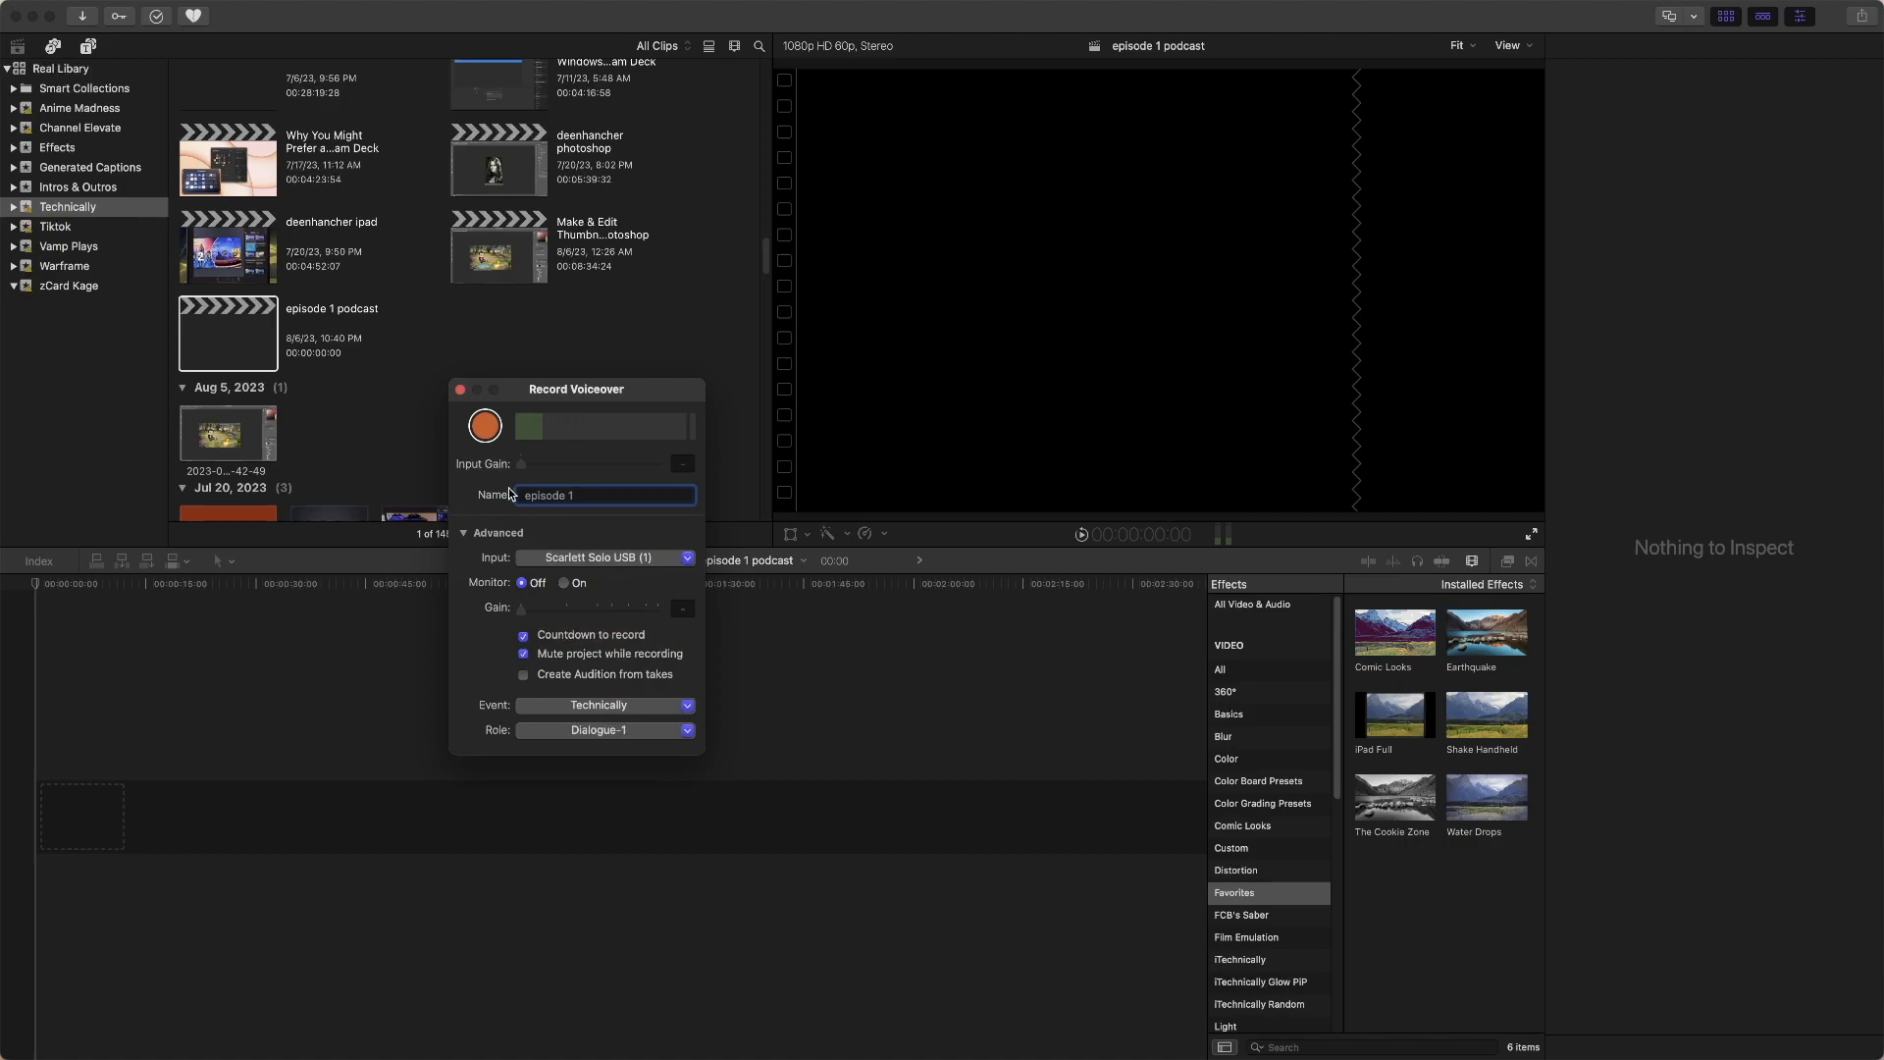
- Record a voiceover of about 16 seconds from the timeline's start, and close the Record Voiceover window
{"action": "left_click", "coordinate": [485, 426]}
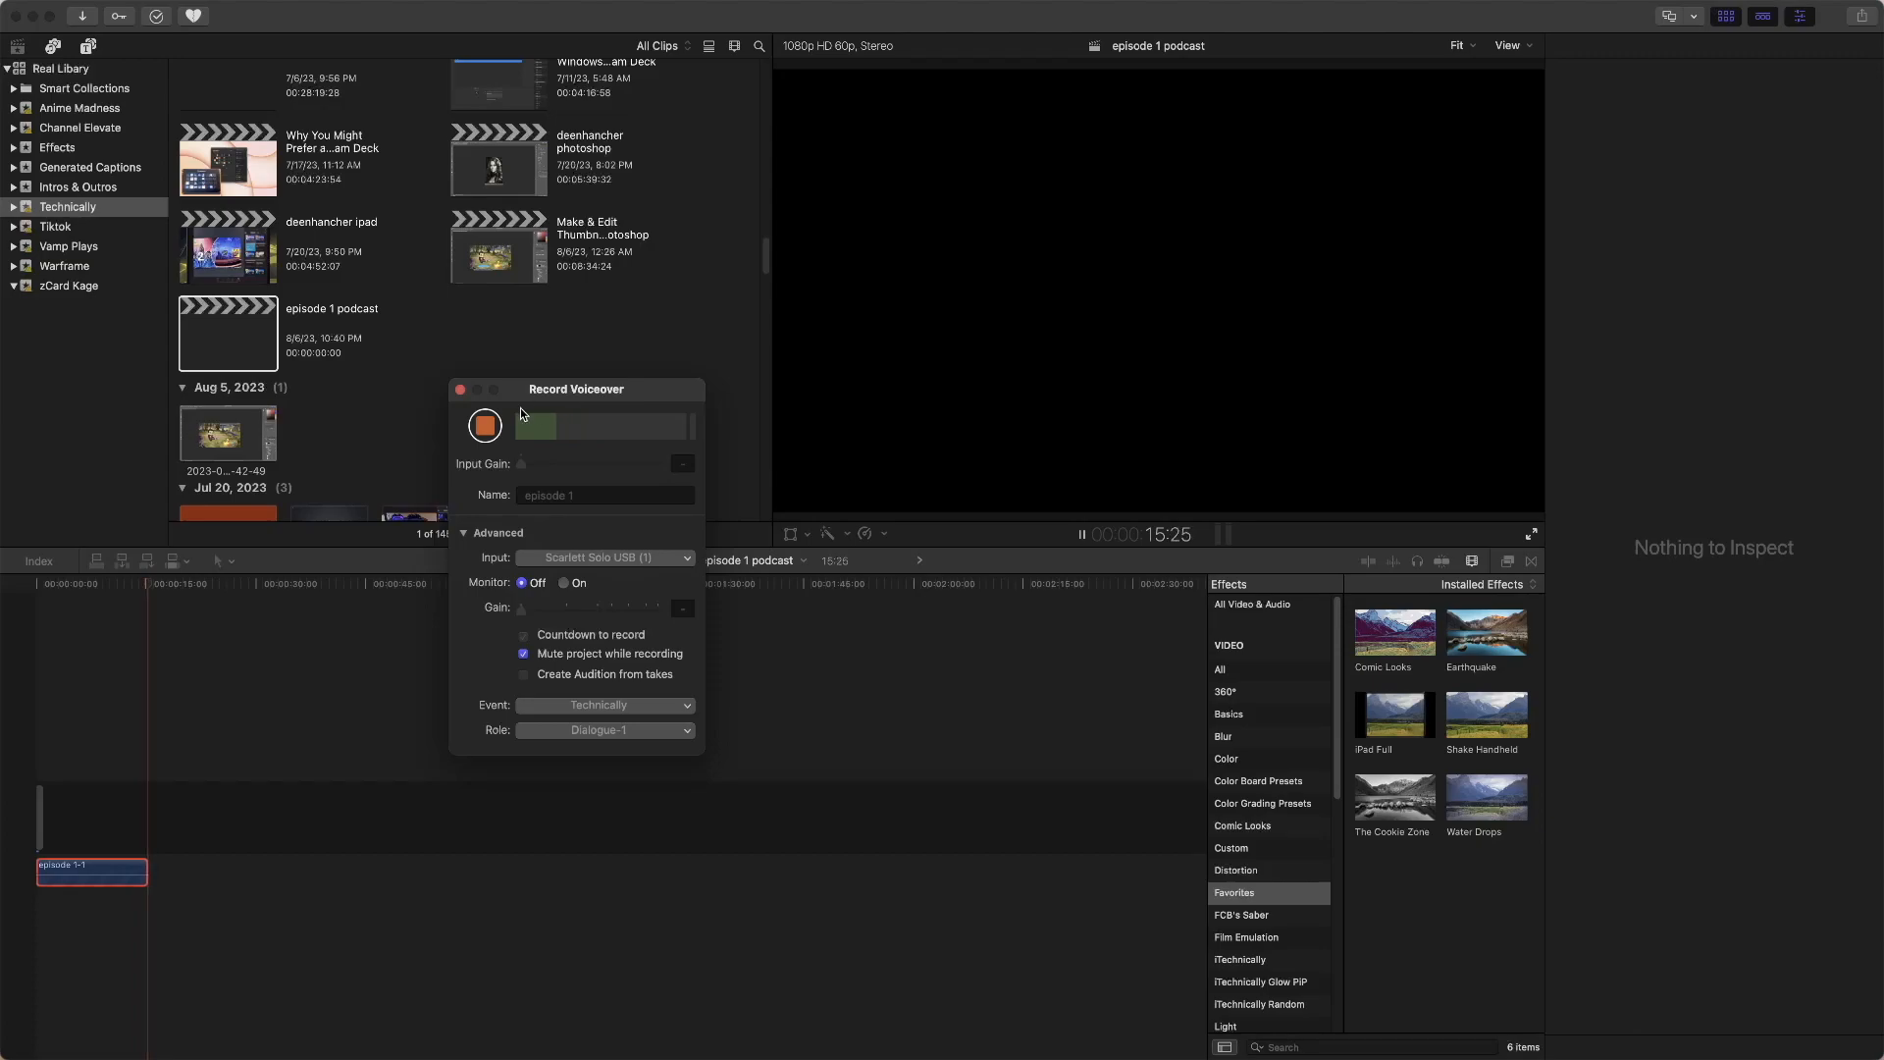
{"action": "left_click", "coordinate": [479, 432]}
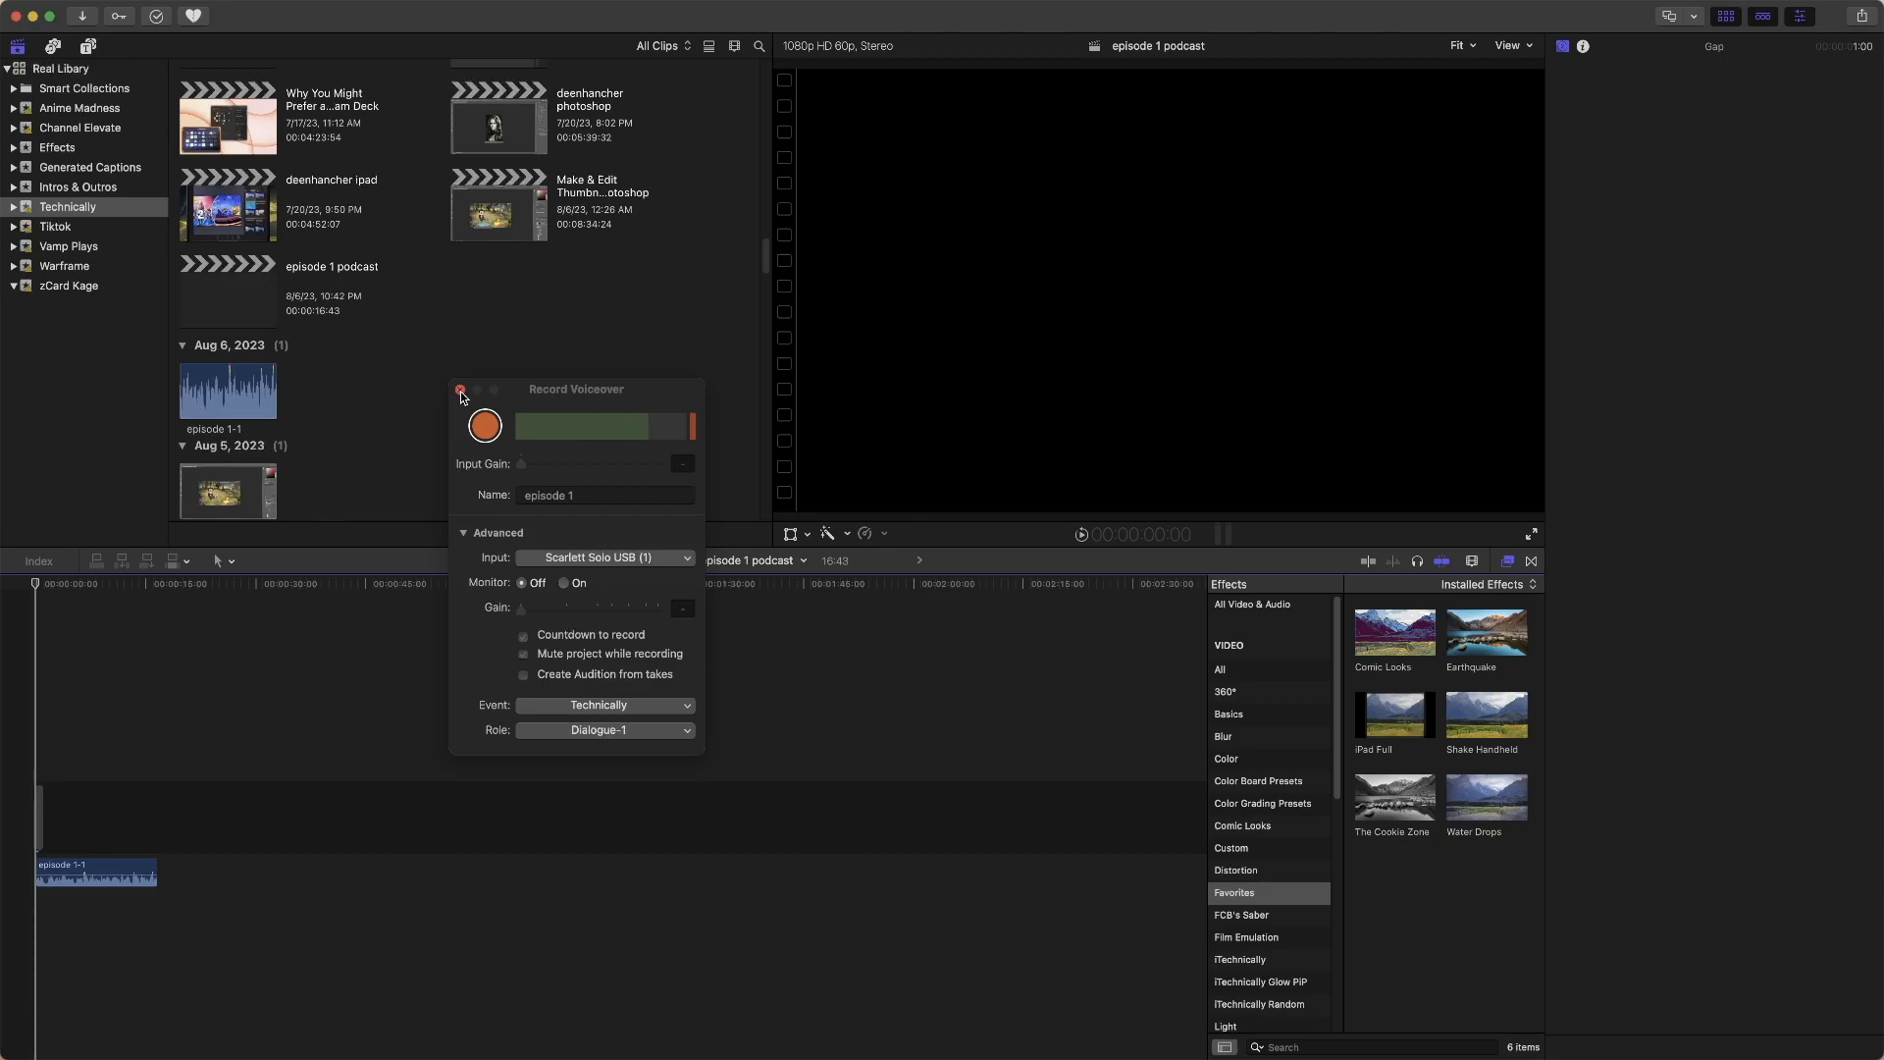
{"action": "left_click", "coordinate": [462, 390]}
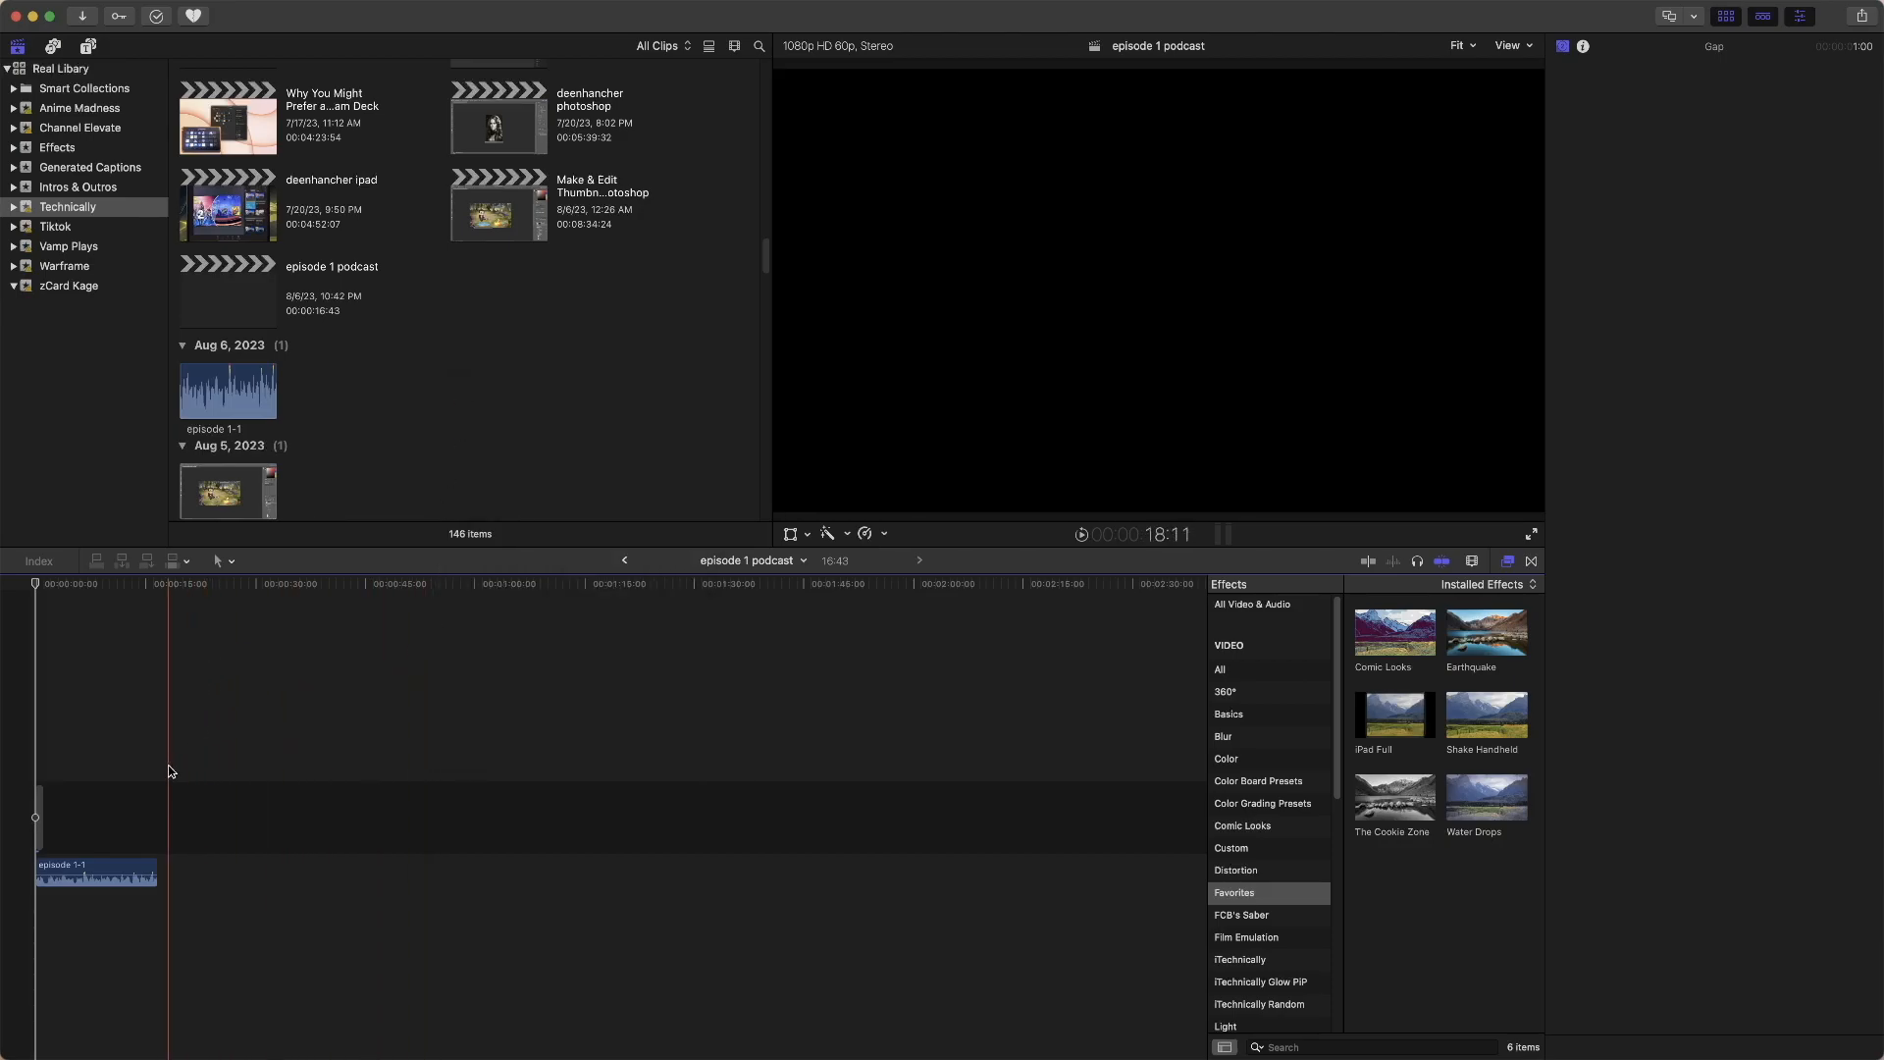
- Select the recorded voiceover clip in the timeline and look over its audio enhancements and the effect categories
{"action": "left_click", "coordinate": [100, 871]}
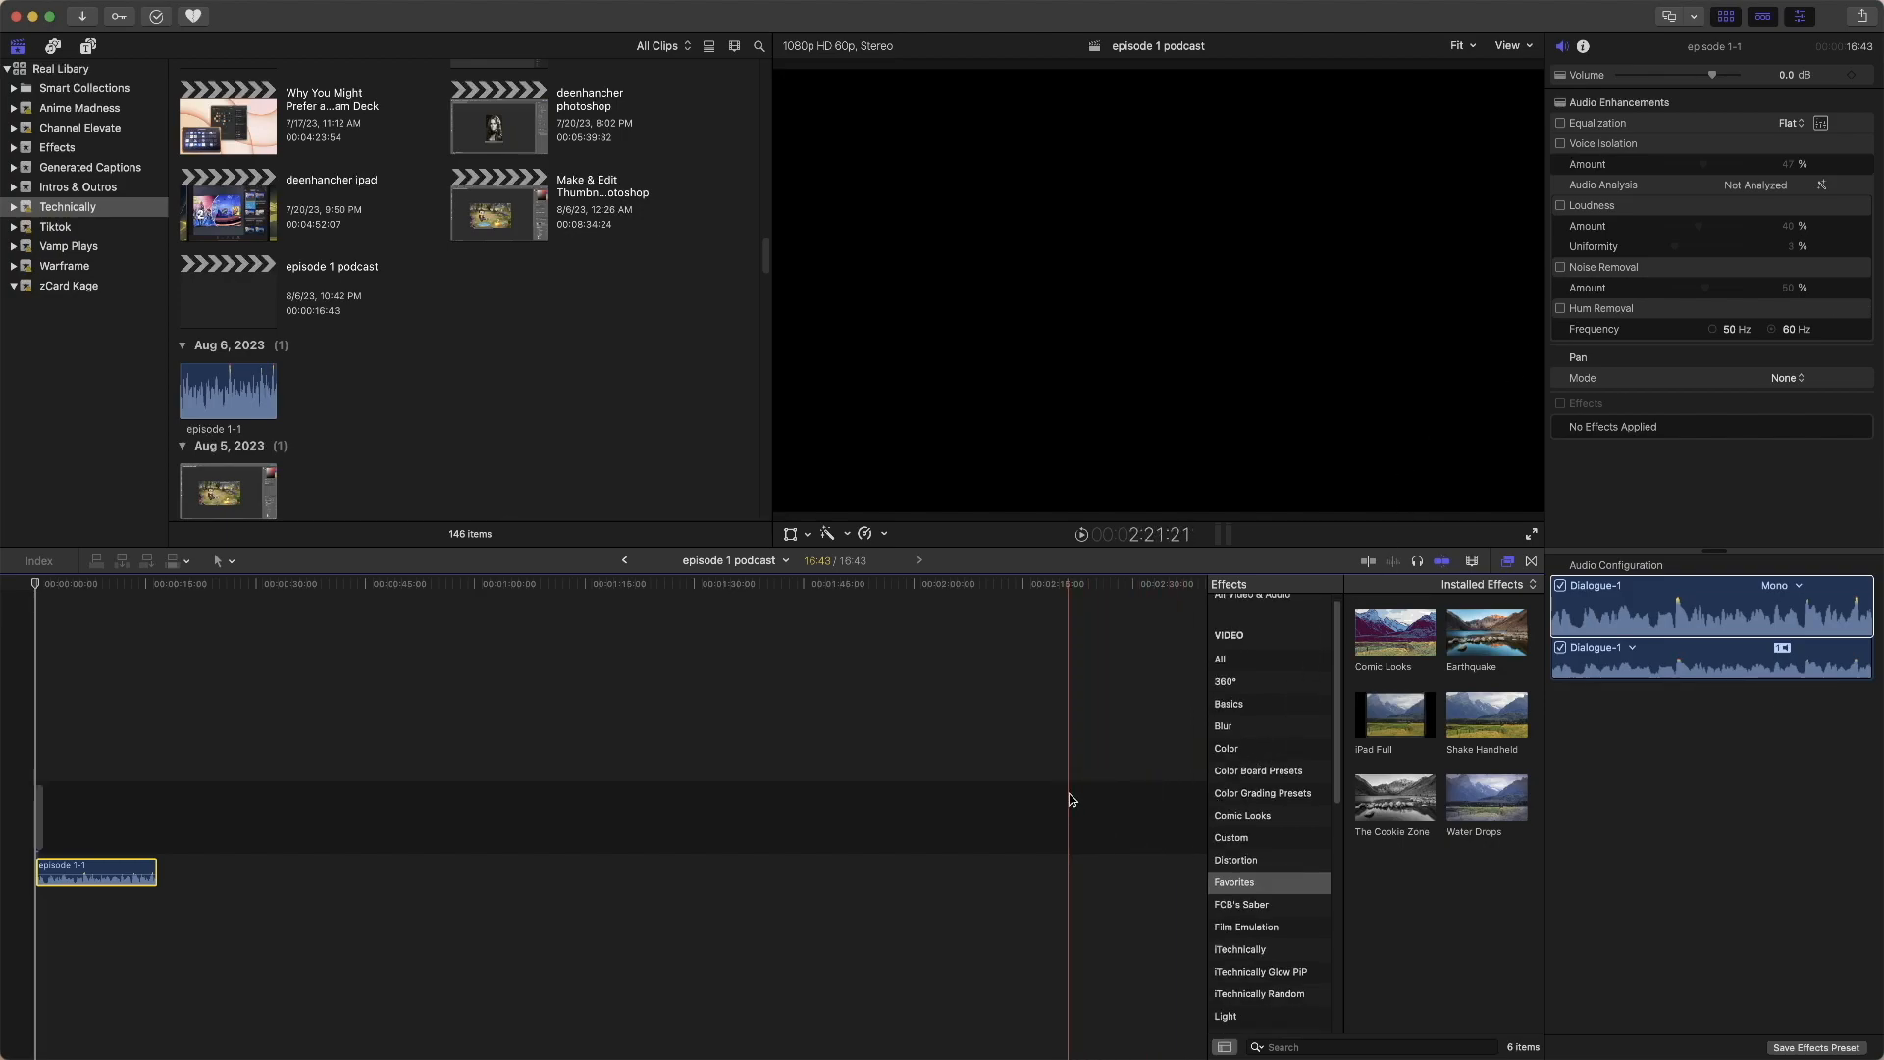
{"action": "scroll", "coordinate": [1260, 808], "scroll_direction": "down", "scroll_amount": 5}
{"action": "scroll", "coordinate": [1260, 807], "scroll_direction": "up", "scroll_amount": 3}
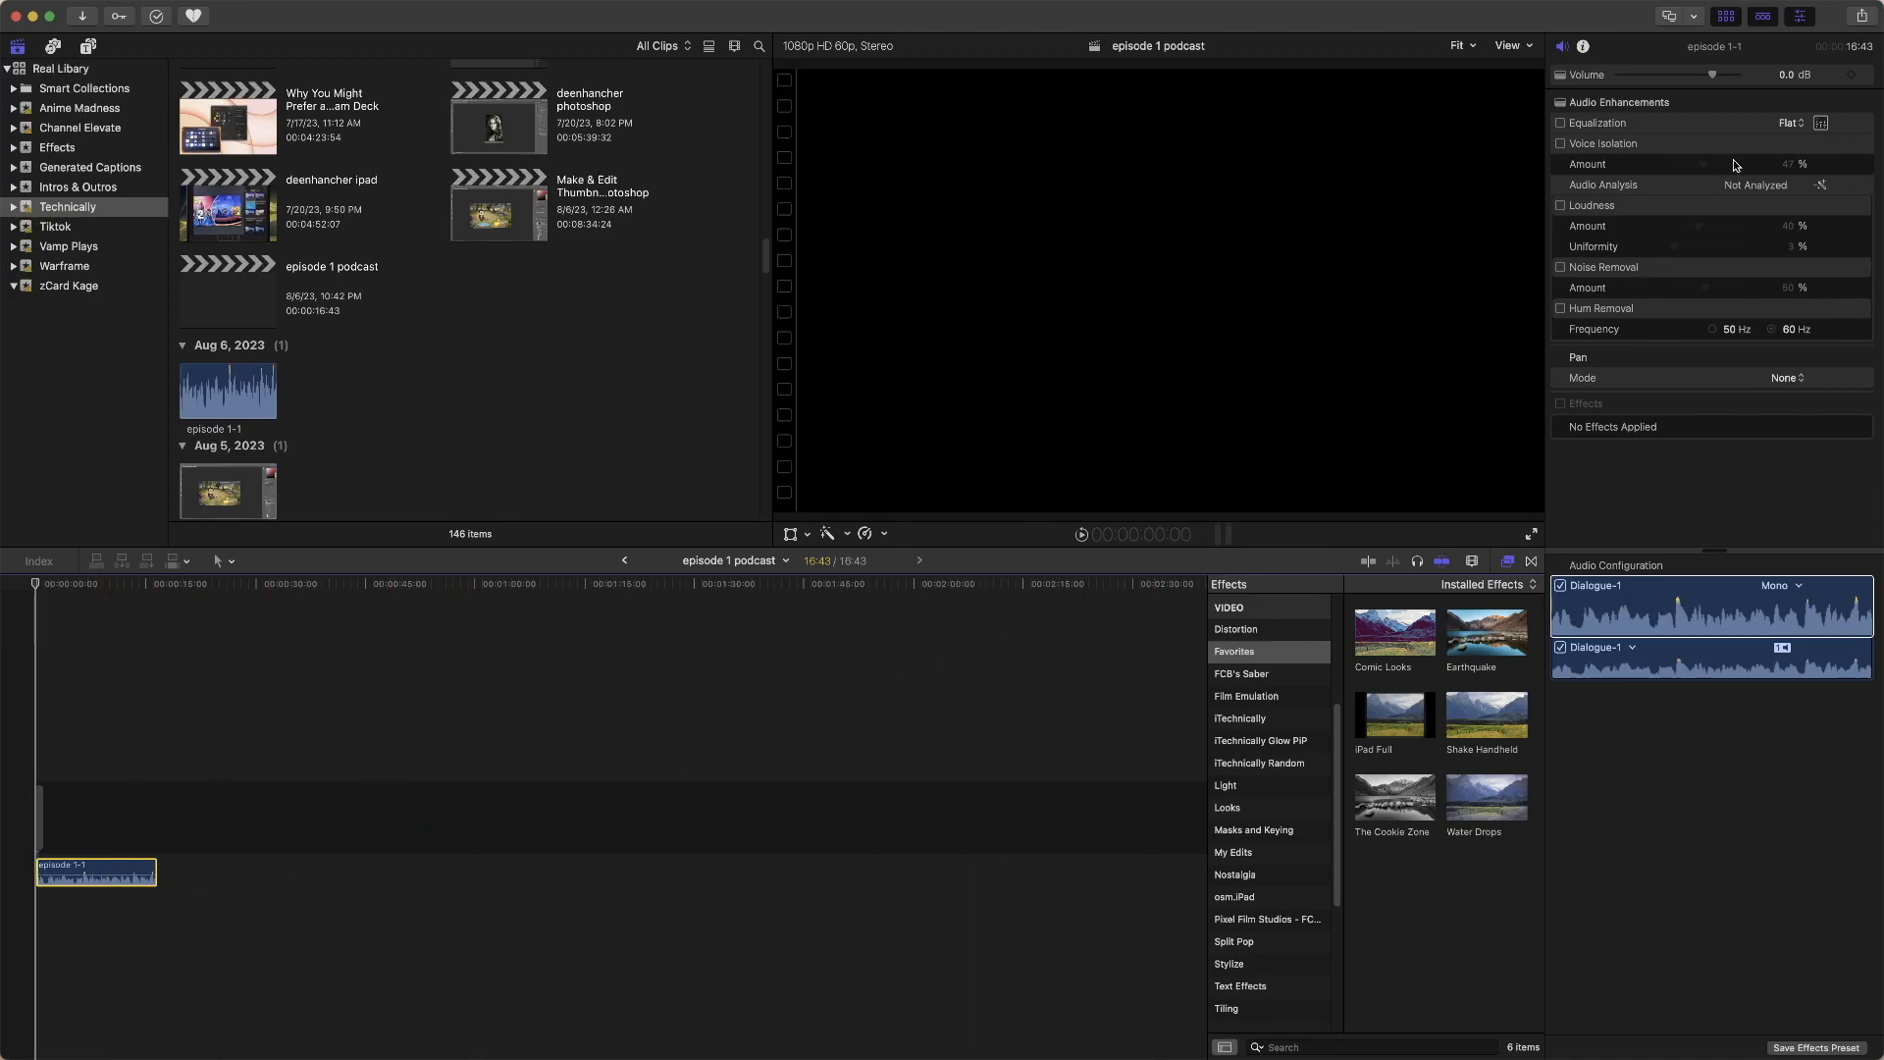
- Start sharing the episode 1 podcast project from the browser with the Export File (default) destination
{"action": "left_click", "coordinate": [1862, 19]}
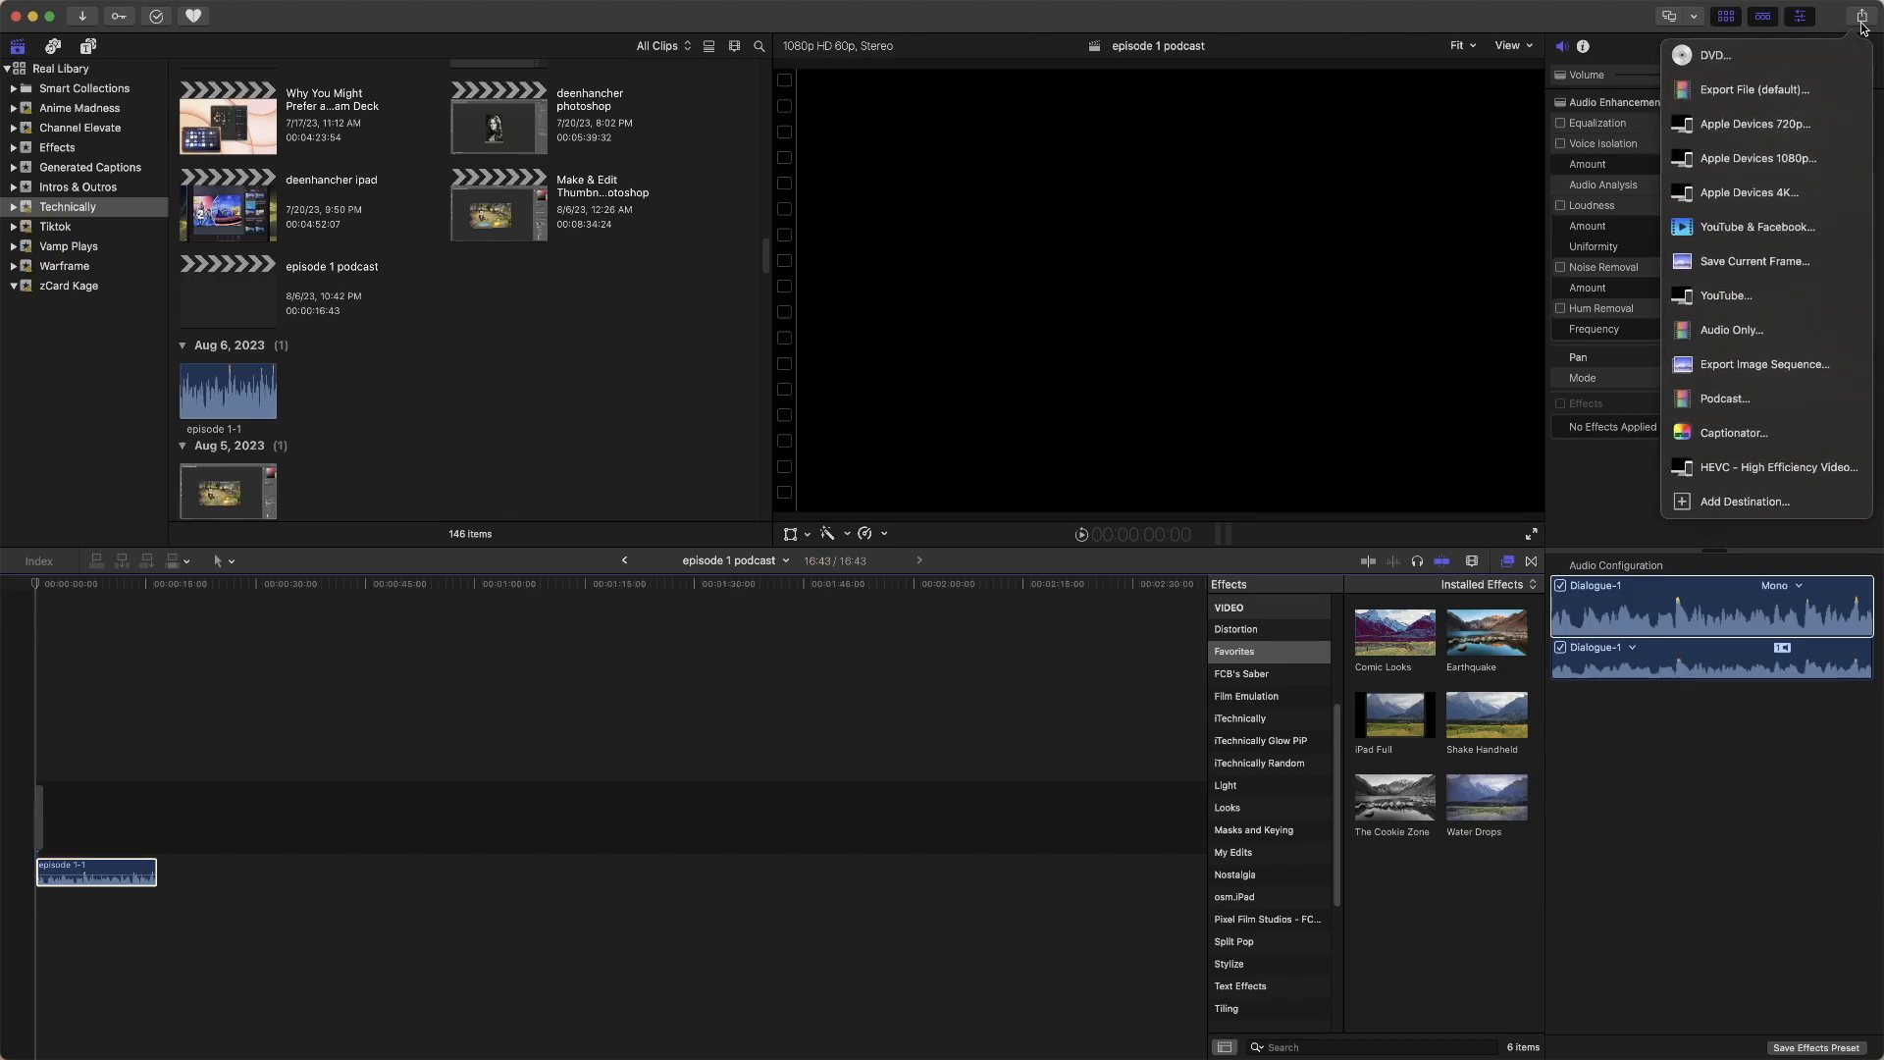
{"action": "left_click", "coordinate": [557, 369]}
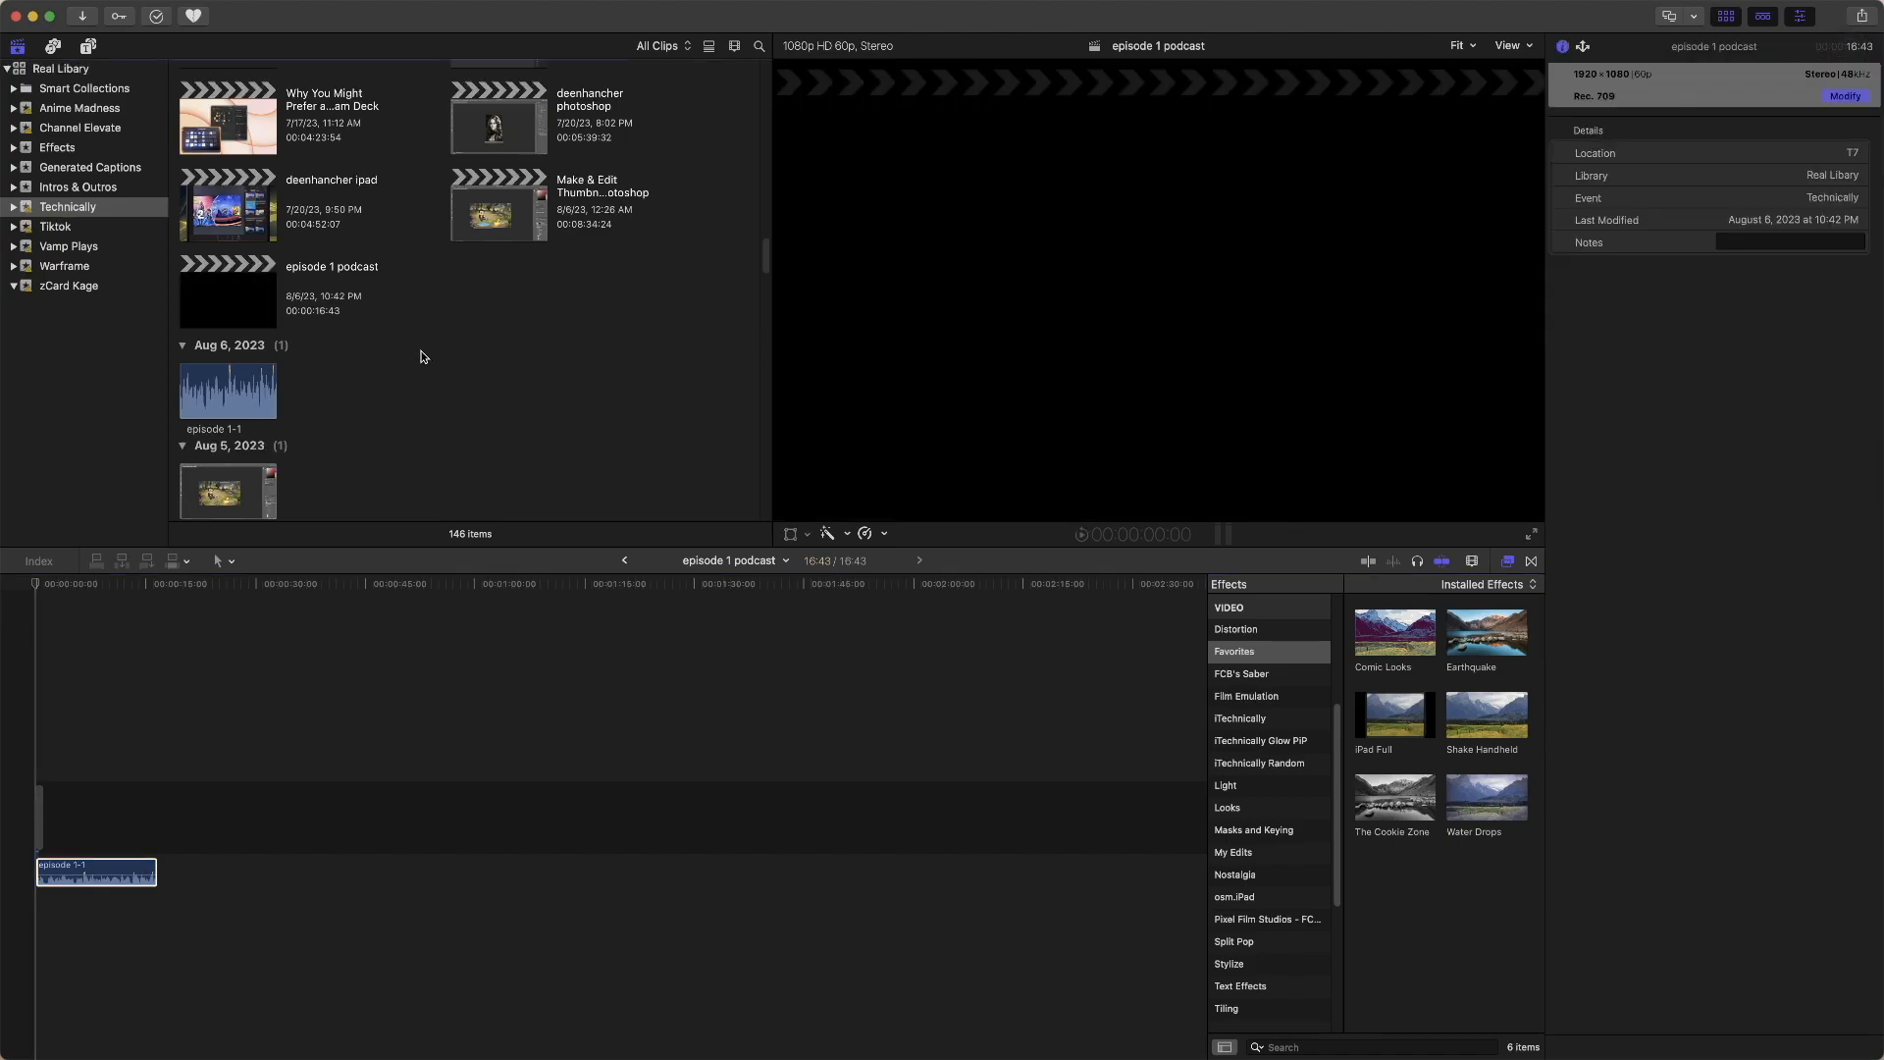
{"action": "left_click", "coordinate": [225, 297]}
{"action": "right_click", "coordinate": [223, 302]}
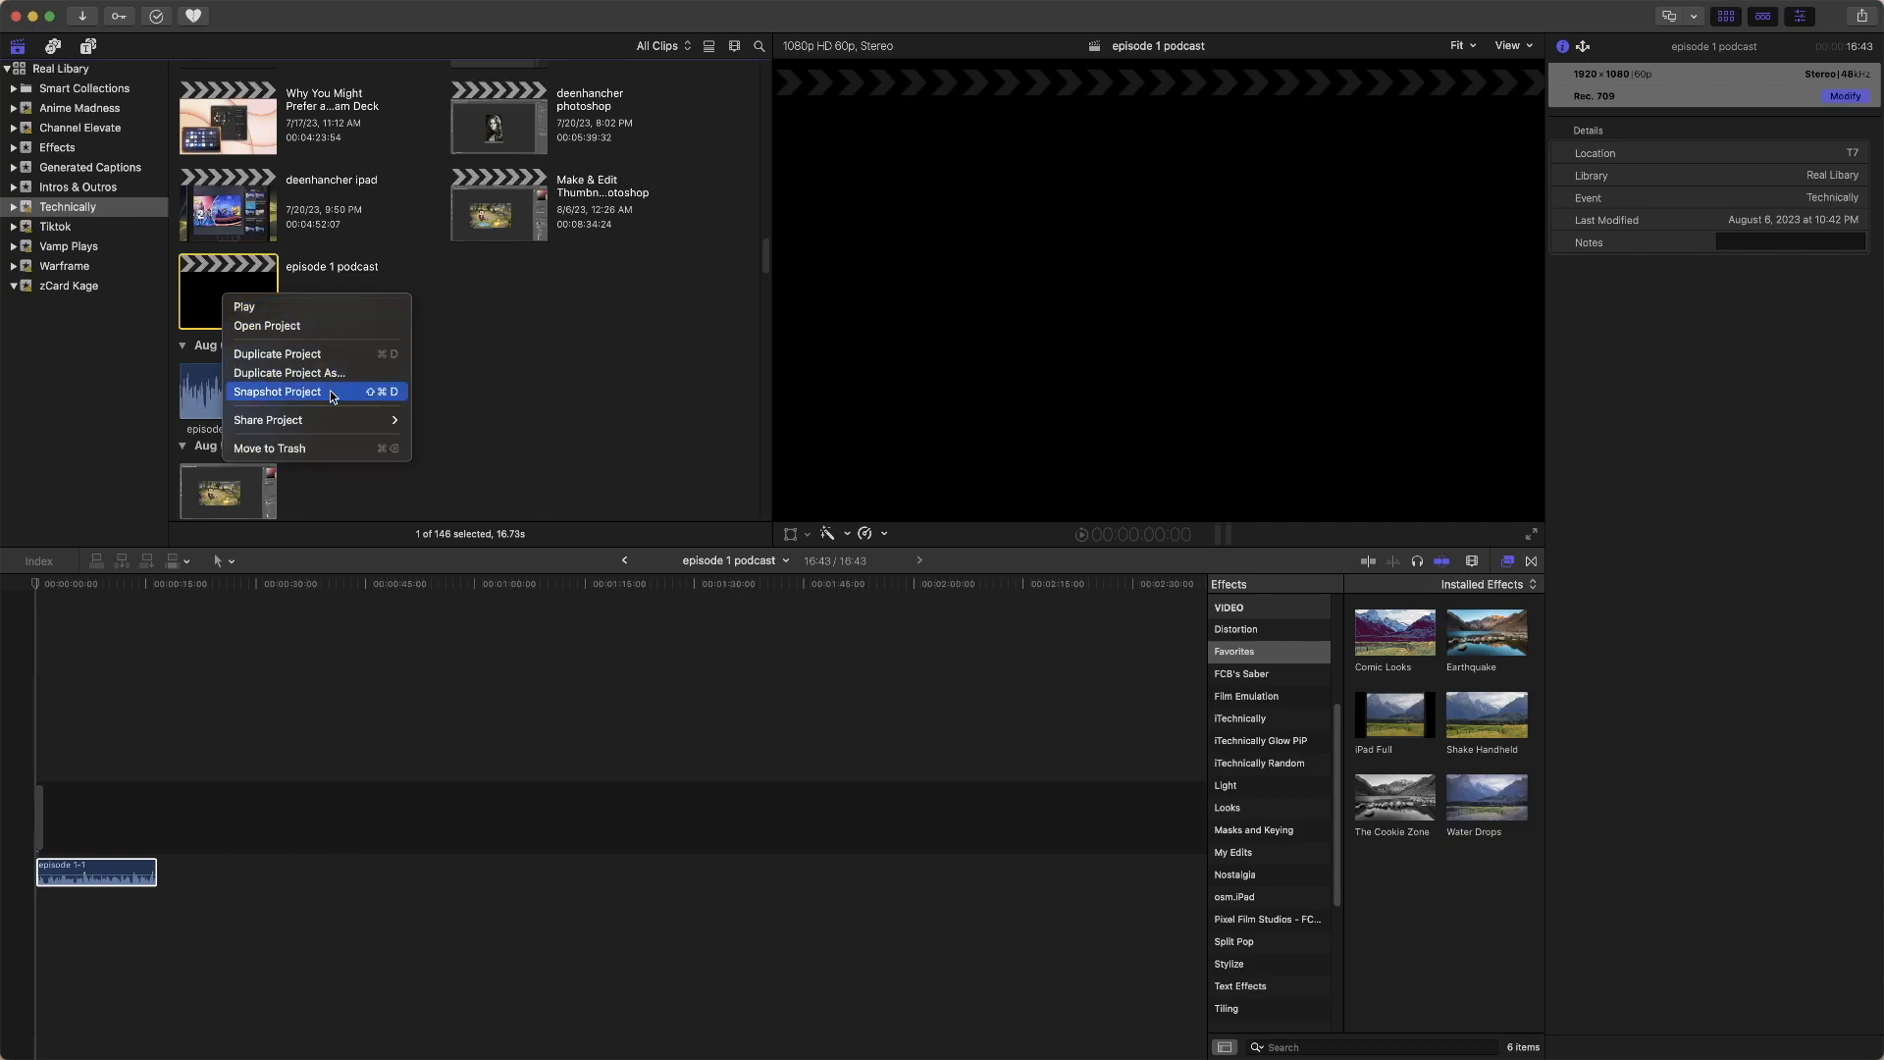
{"action": "mouse_move", "coordinate": [343, 421]}
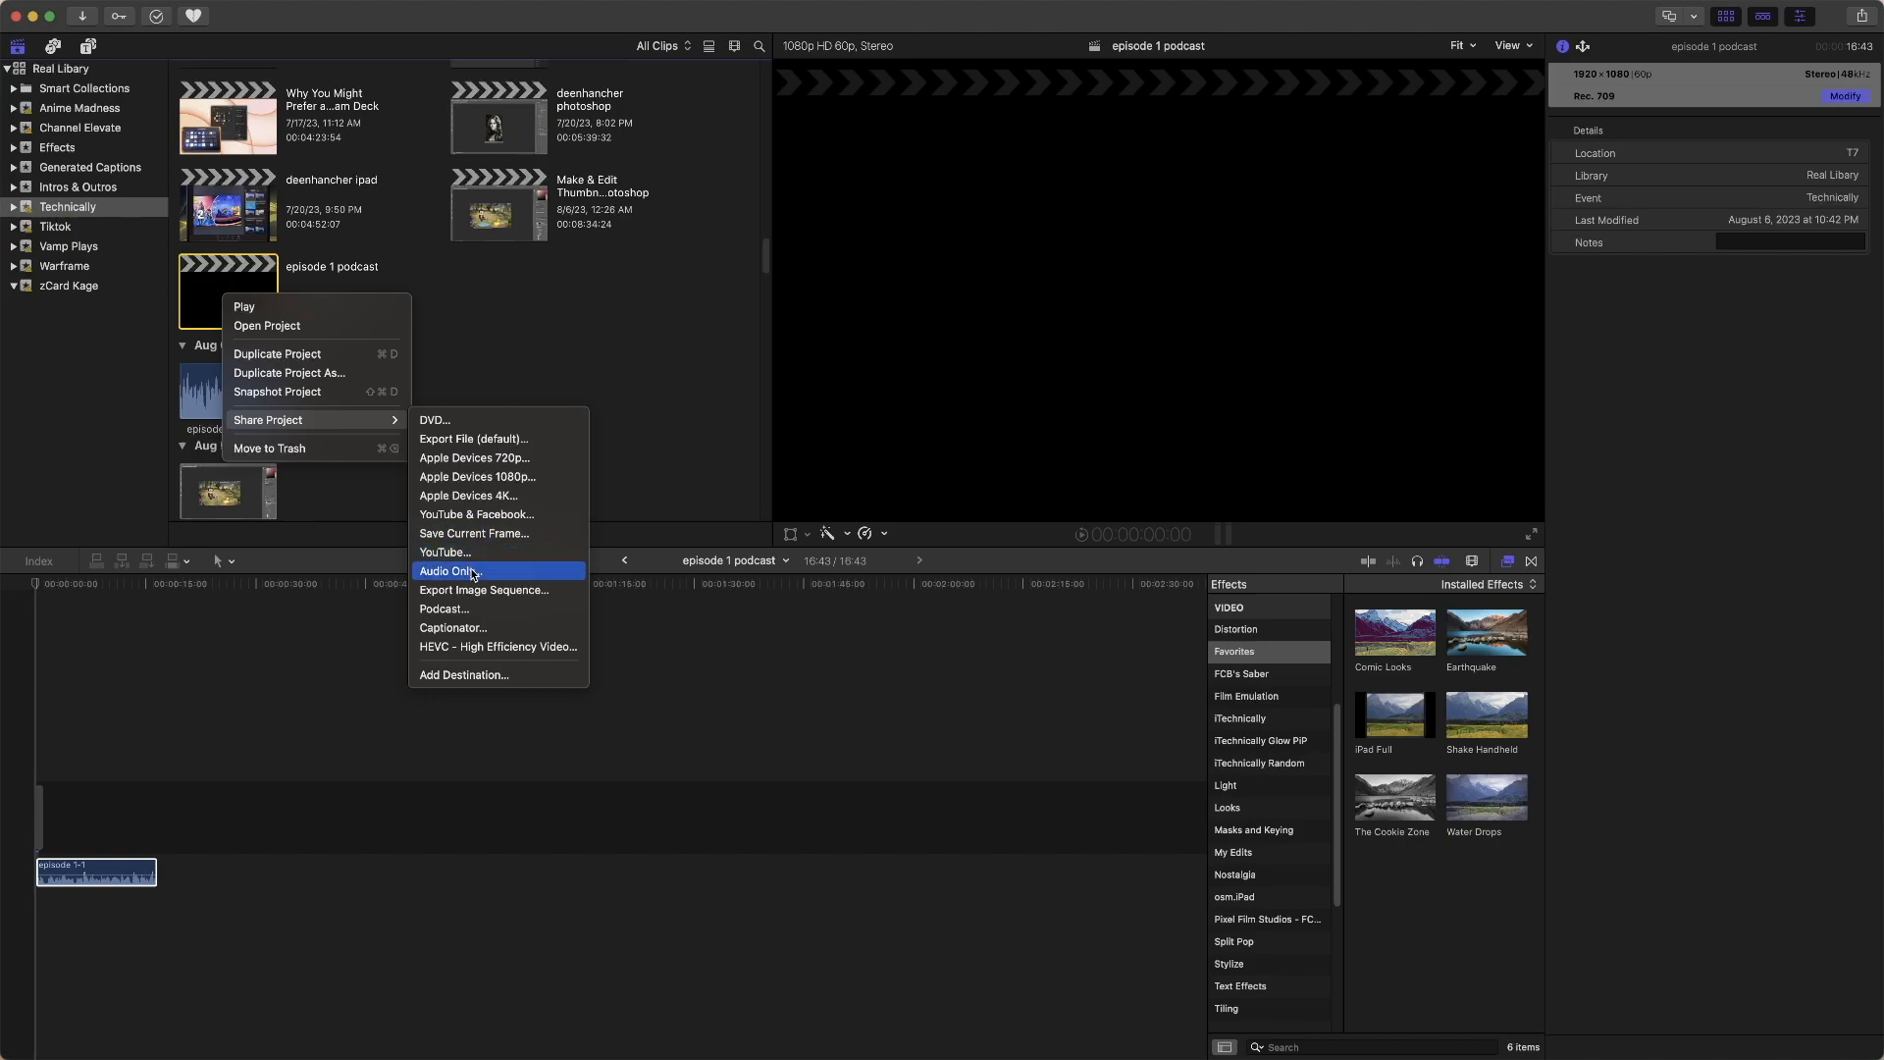
{"action": "left_click", "coordinate": [490, 442]}
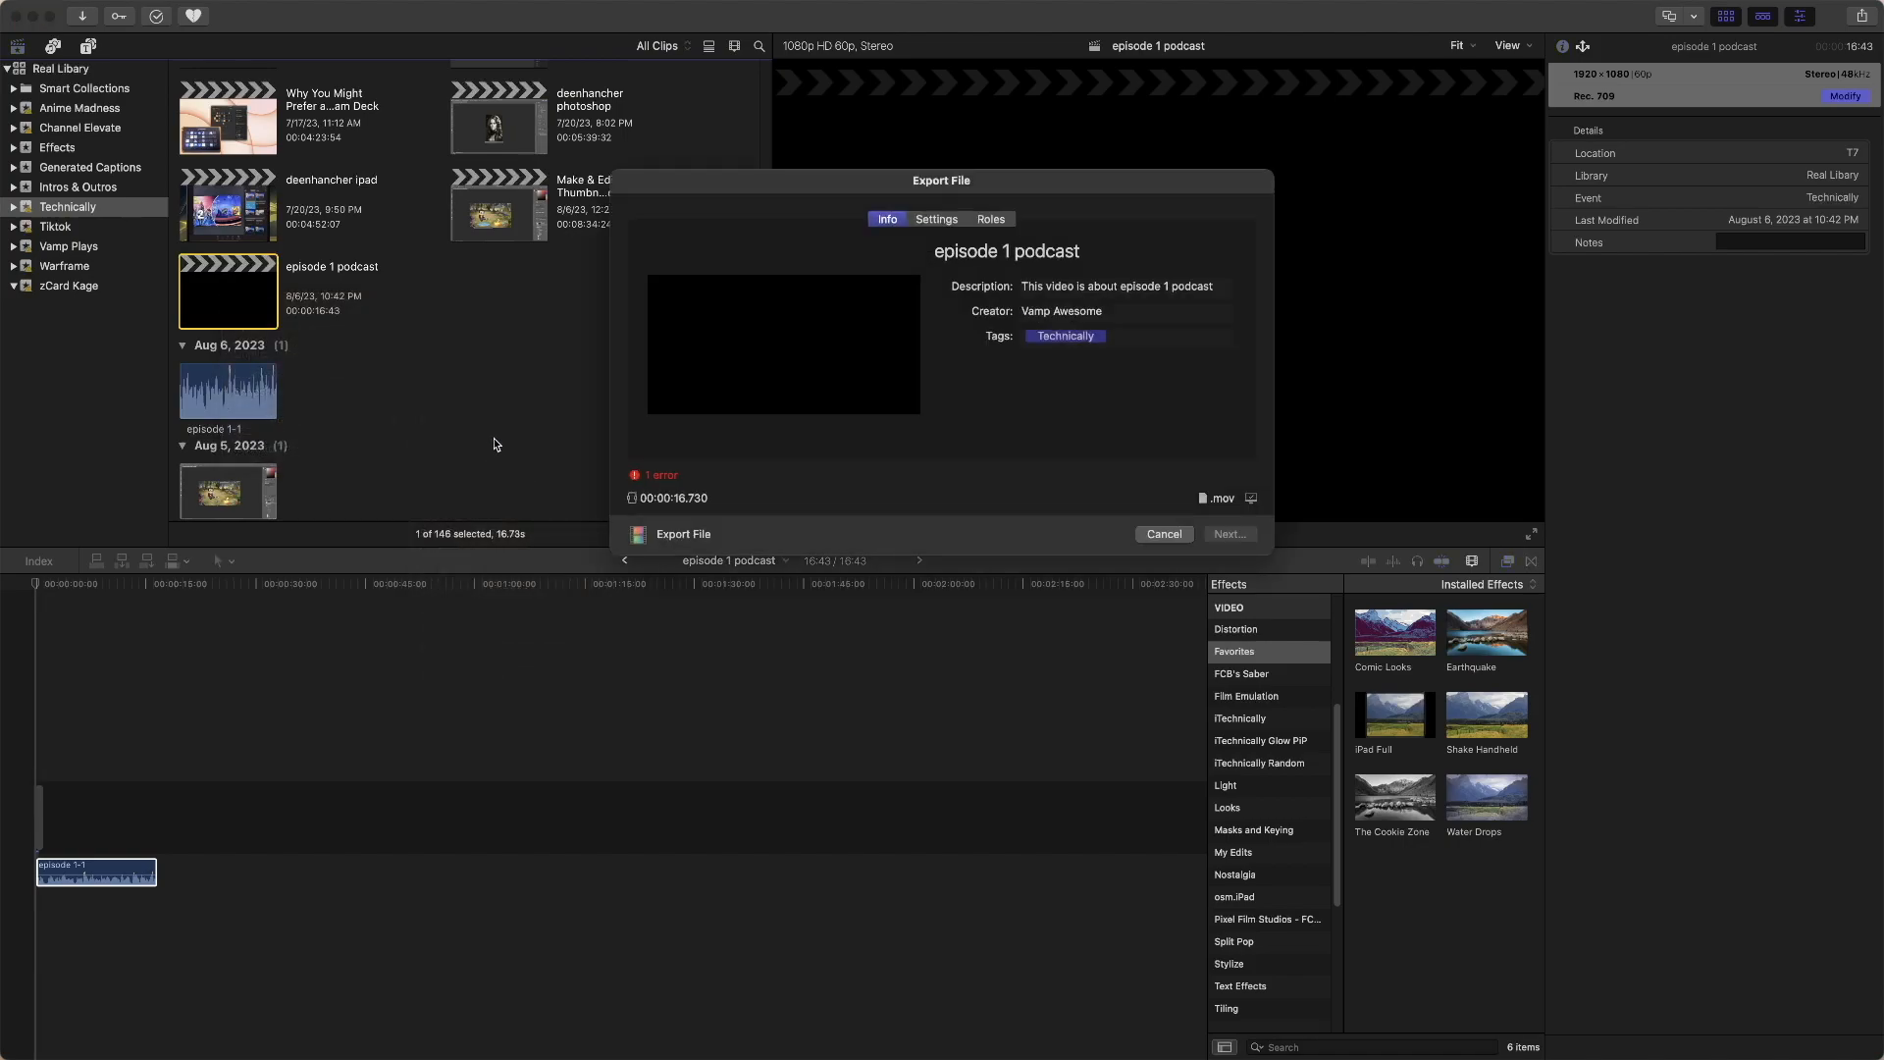
- Examine the error in the export settings and set the export format to Audio Only
{"action": "left_click", "coordinate": [936, 220]}
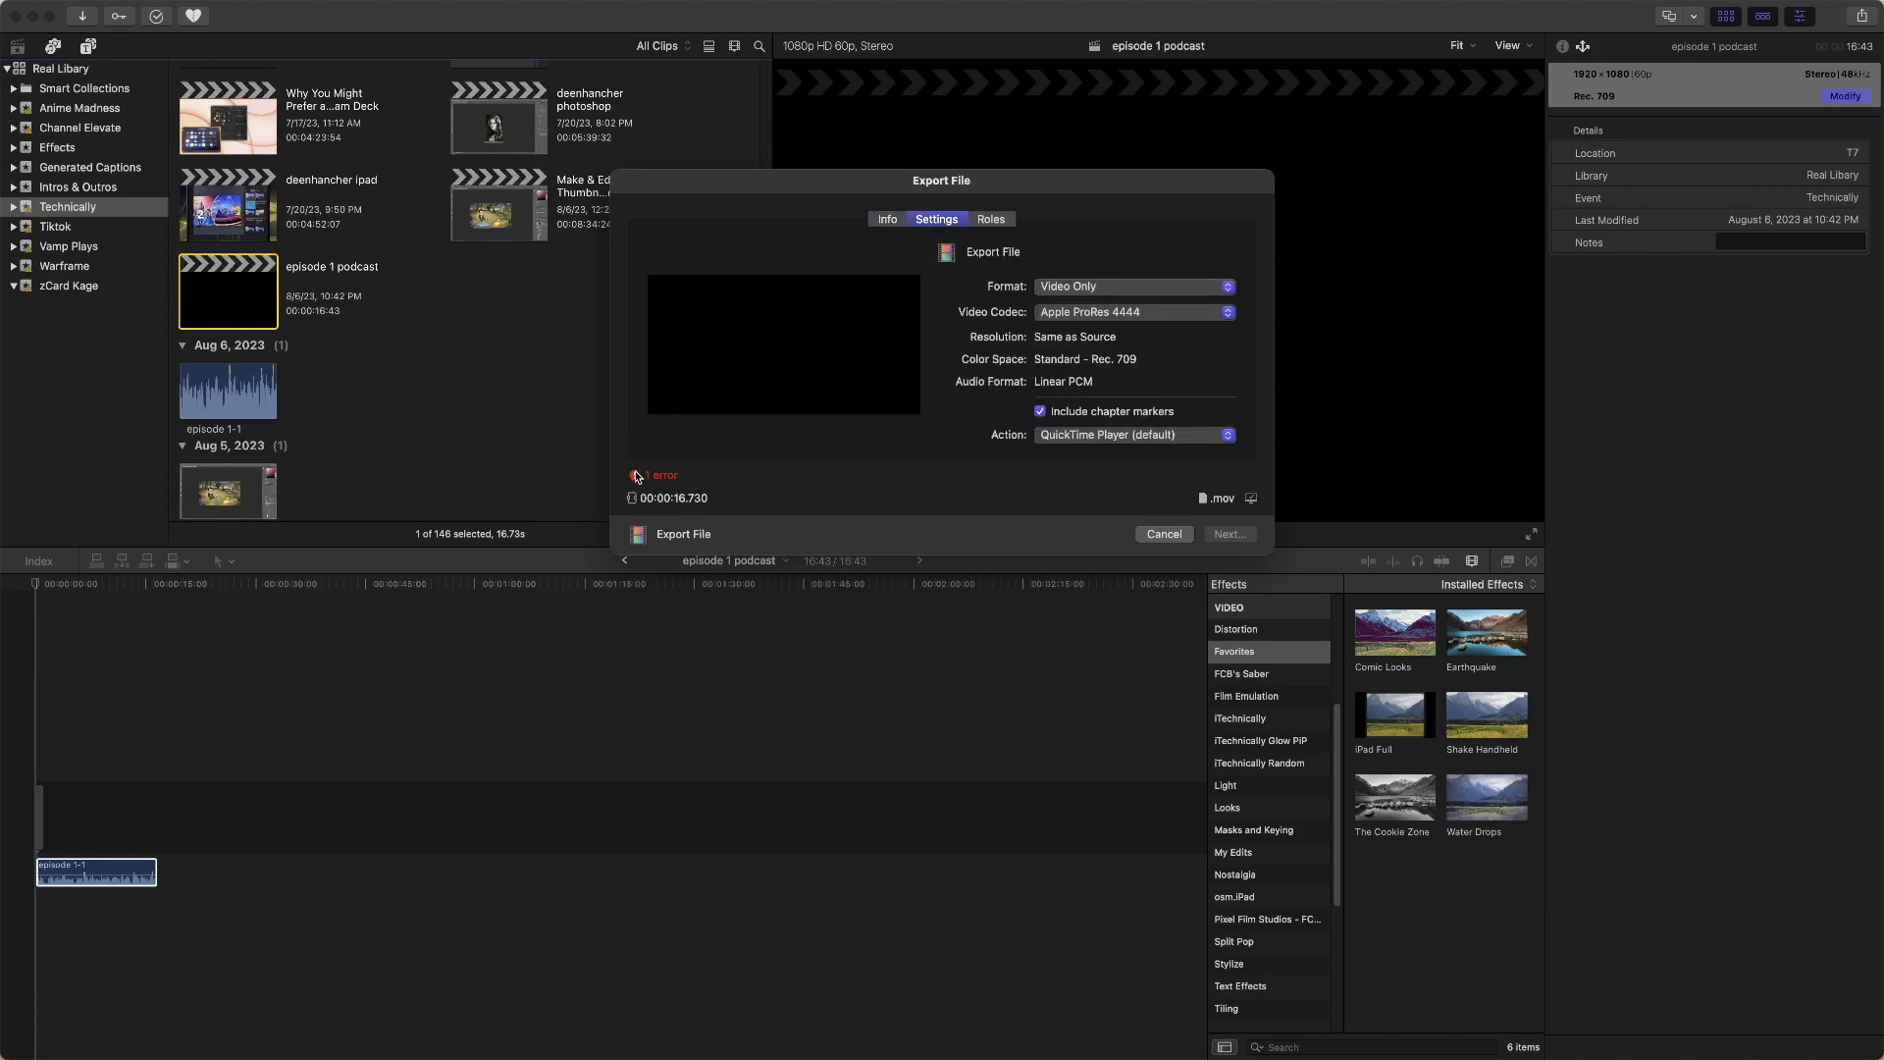
{"action": "mouse_move", "coordinate": [634, 479]}
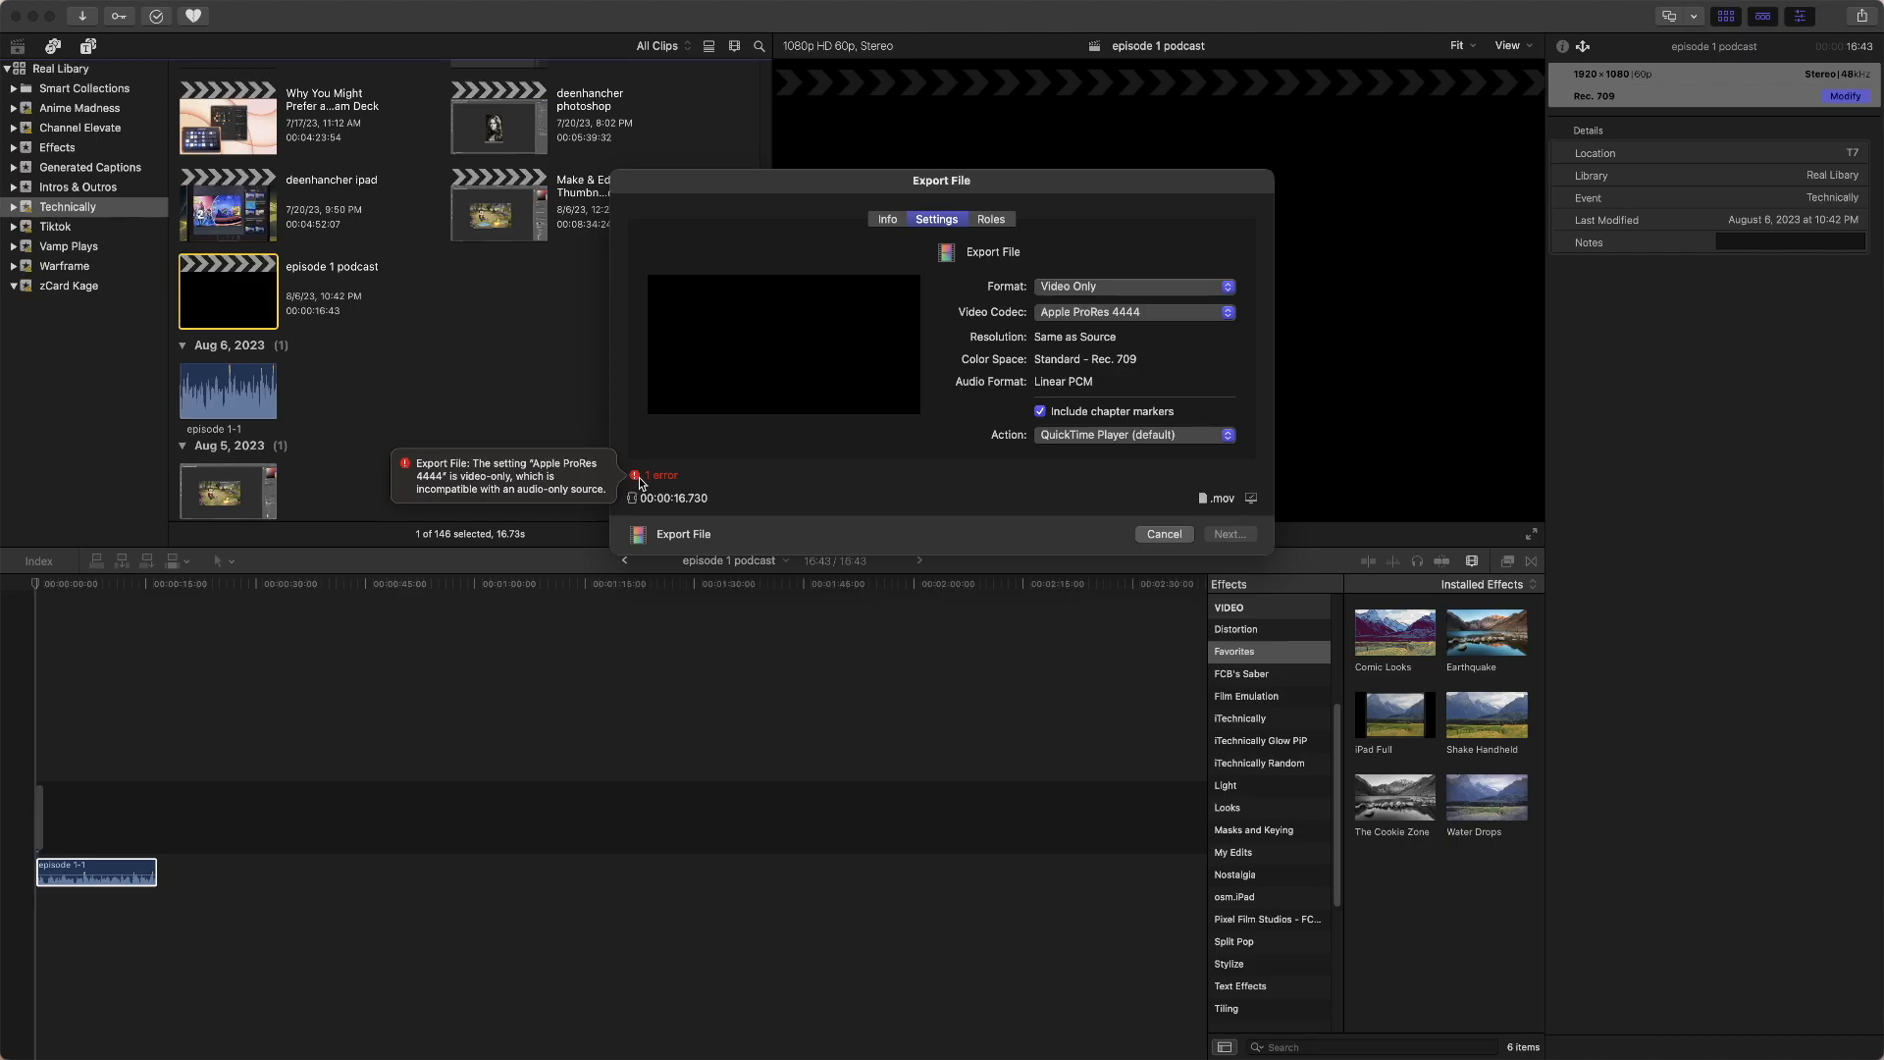
{"action": "left_click", "coordinate": [1103, 293]}
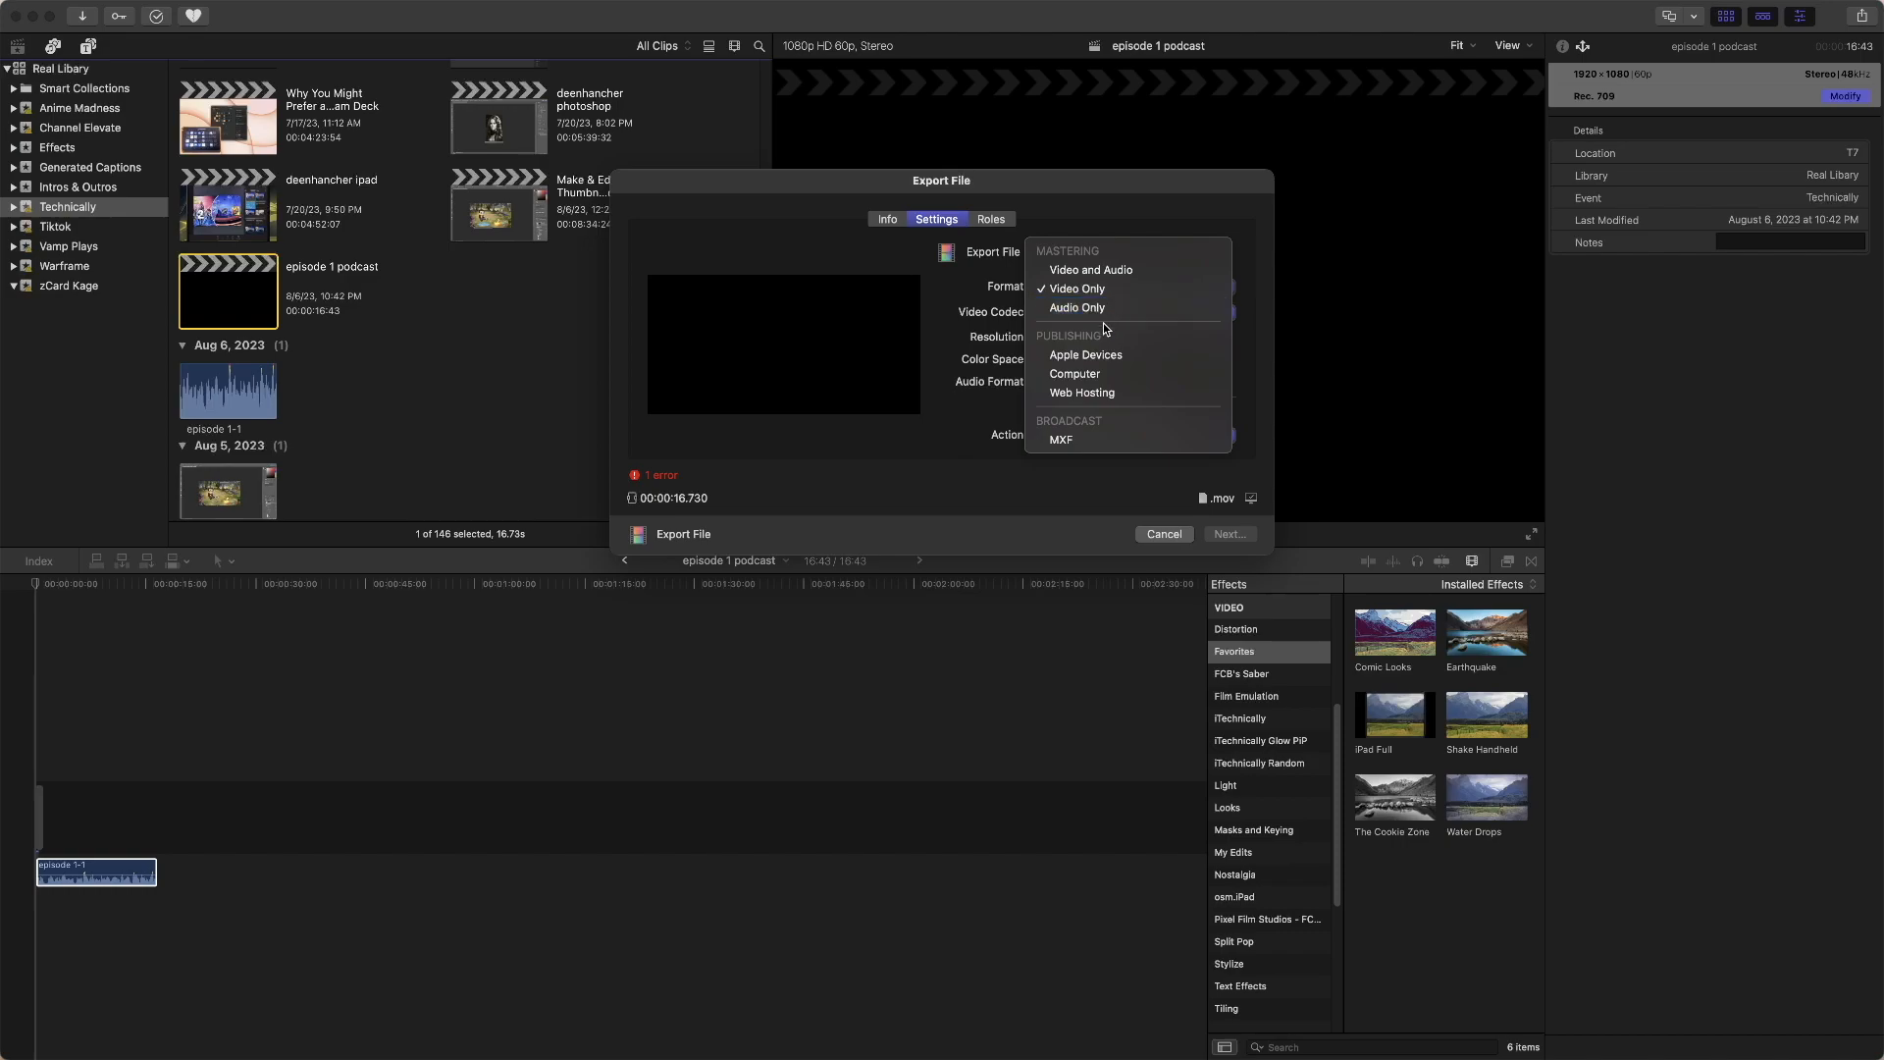
{"action": "left_click", "coordinate": [1105, 310]}
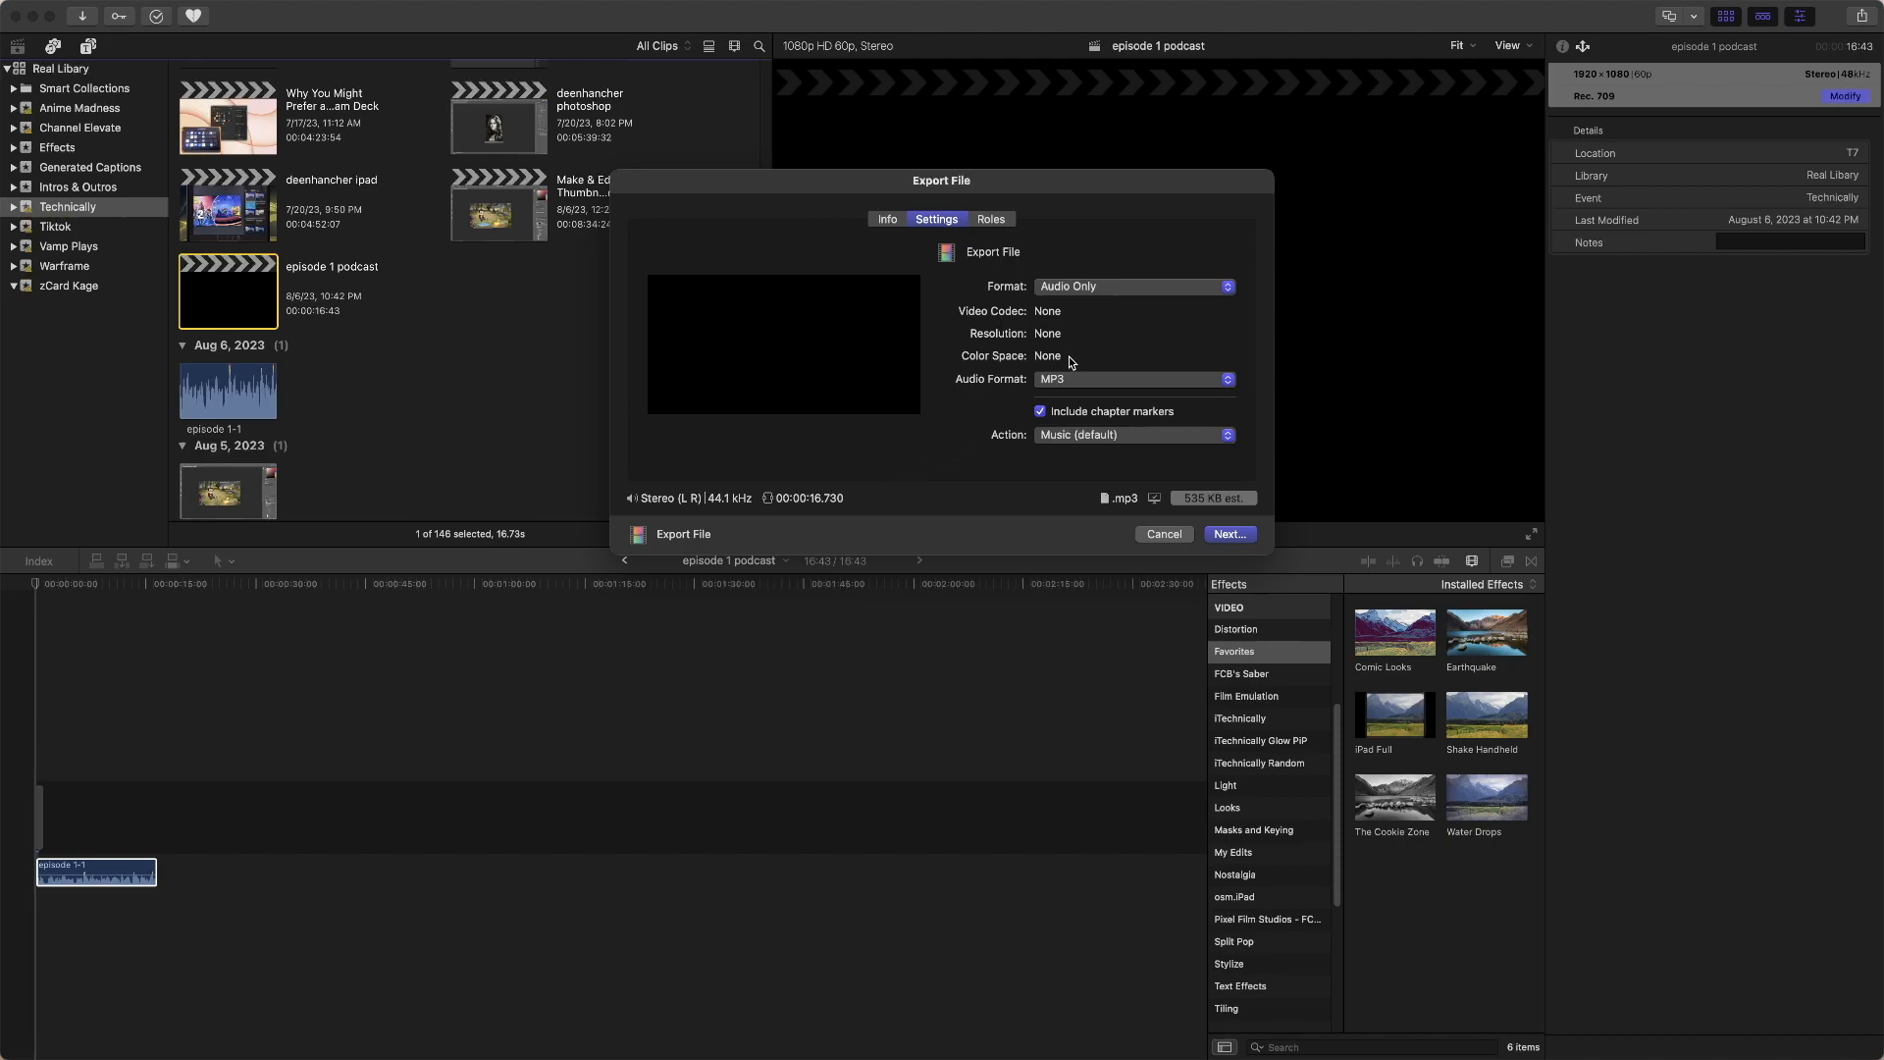
- Examine the audio format choices while keeping MP3, check the export's info details, and cancel the export
{"action": "left_click", "coordinate": [1078, 383]}
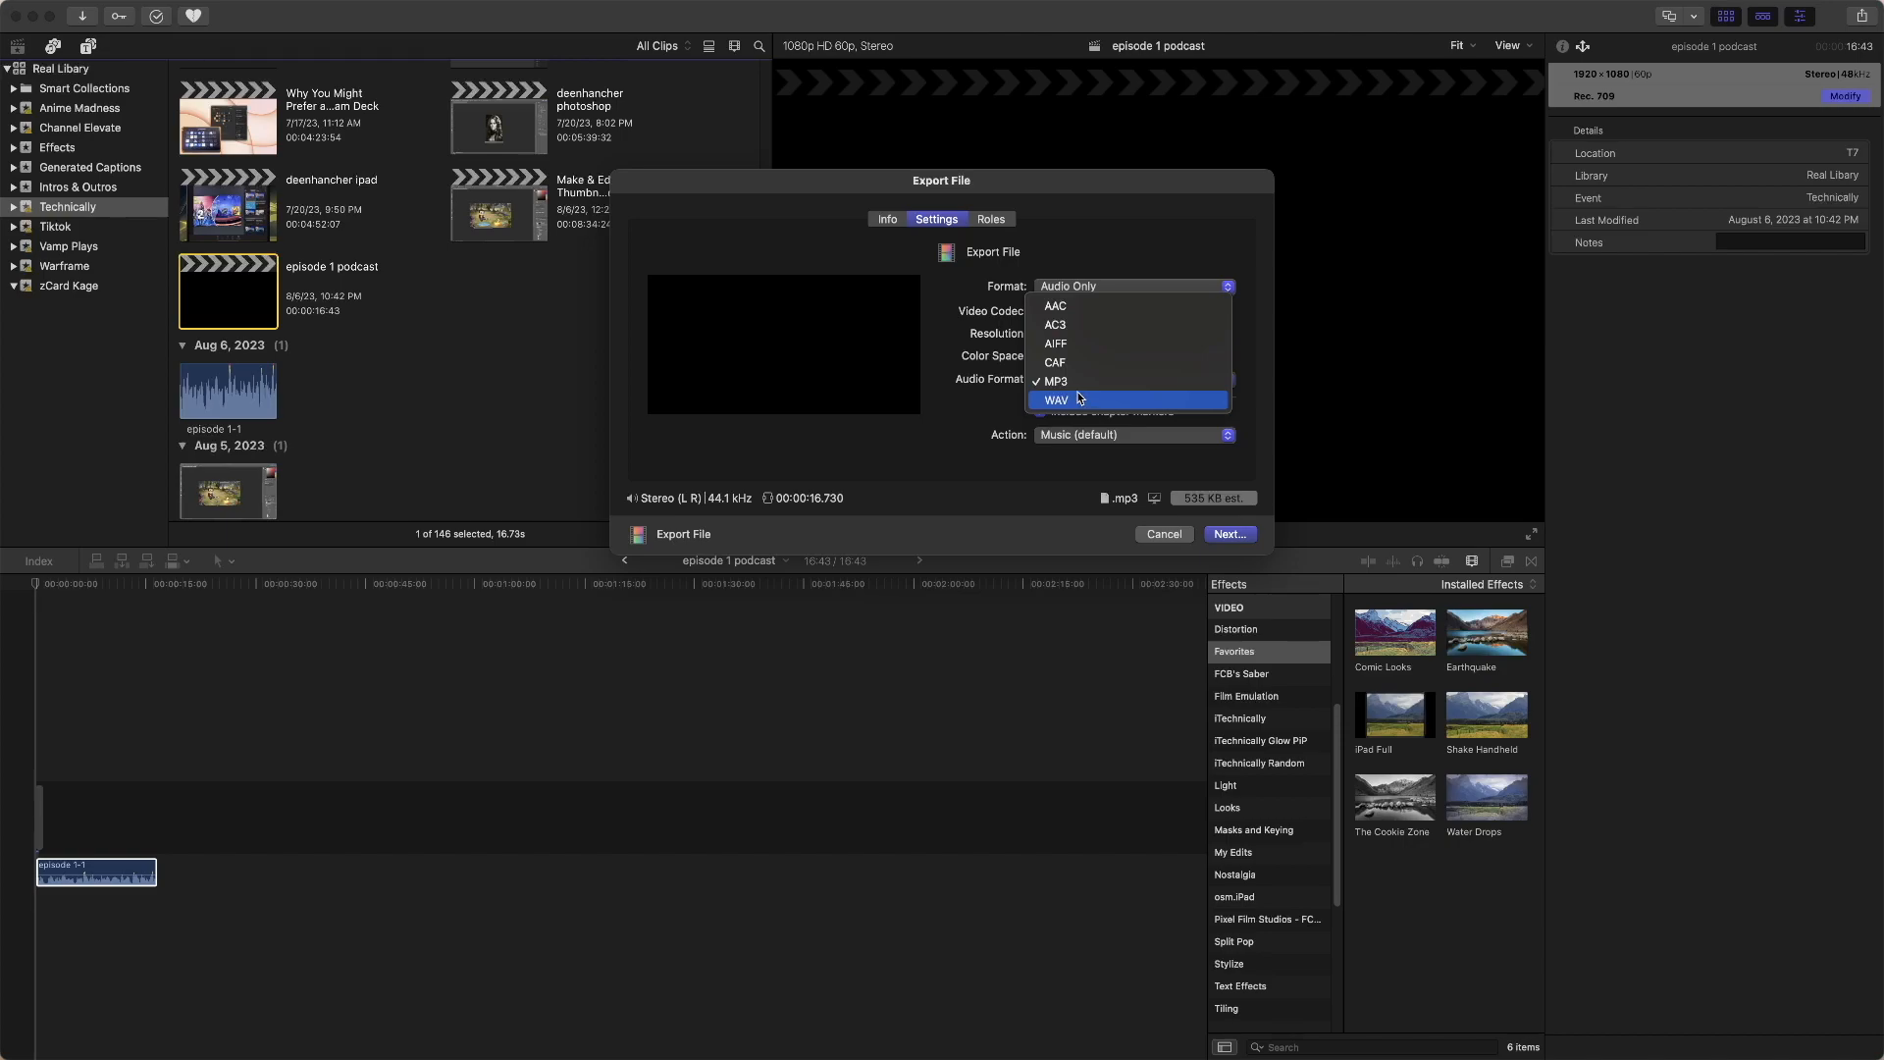
{"action": "key", "text": "Up"}
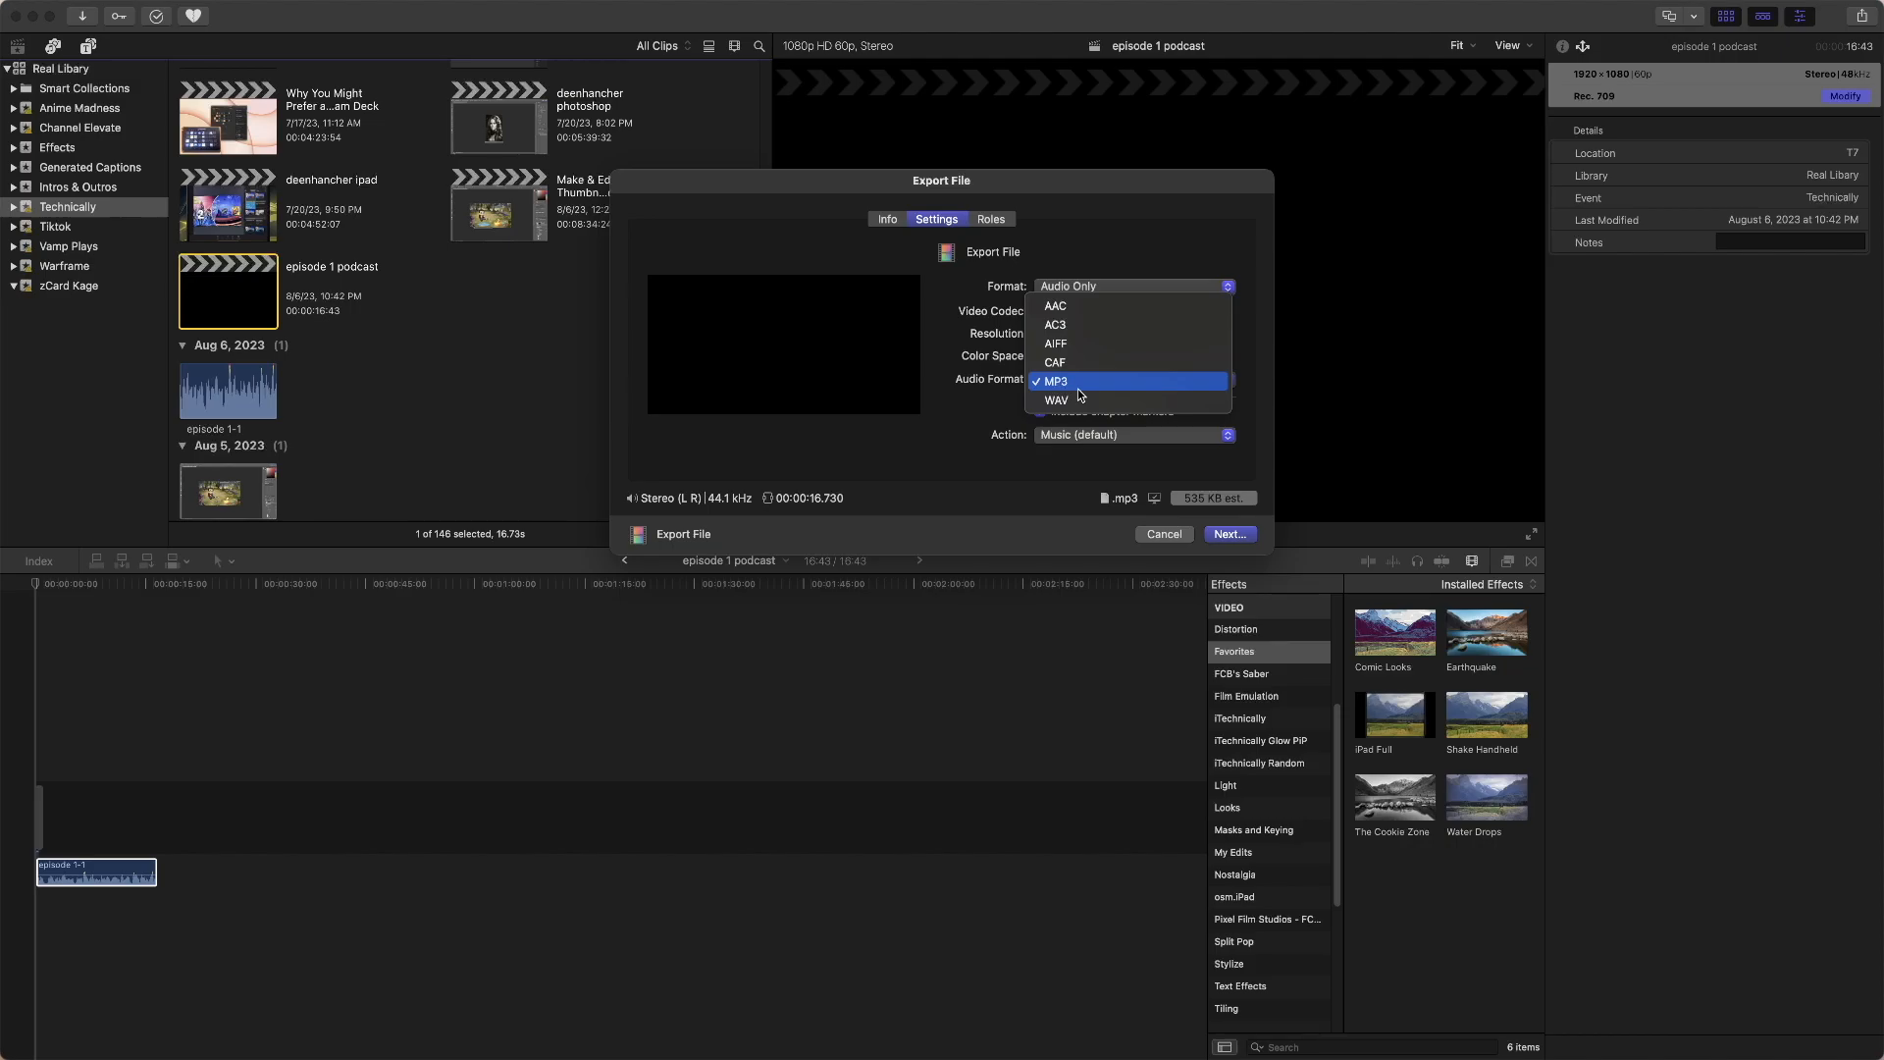
{"action": "key", "text": "Return"}
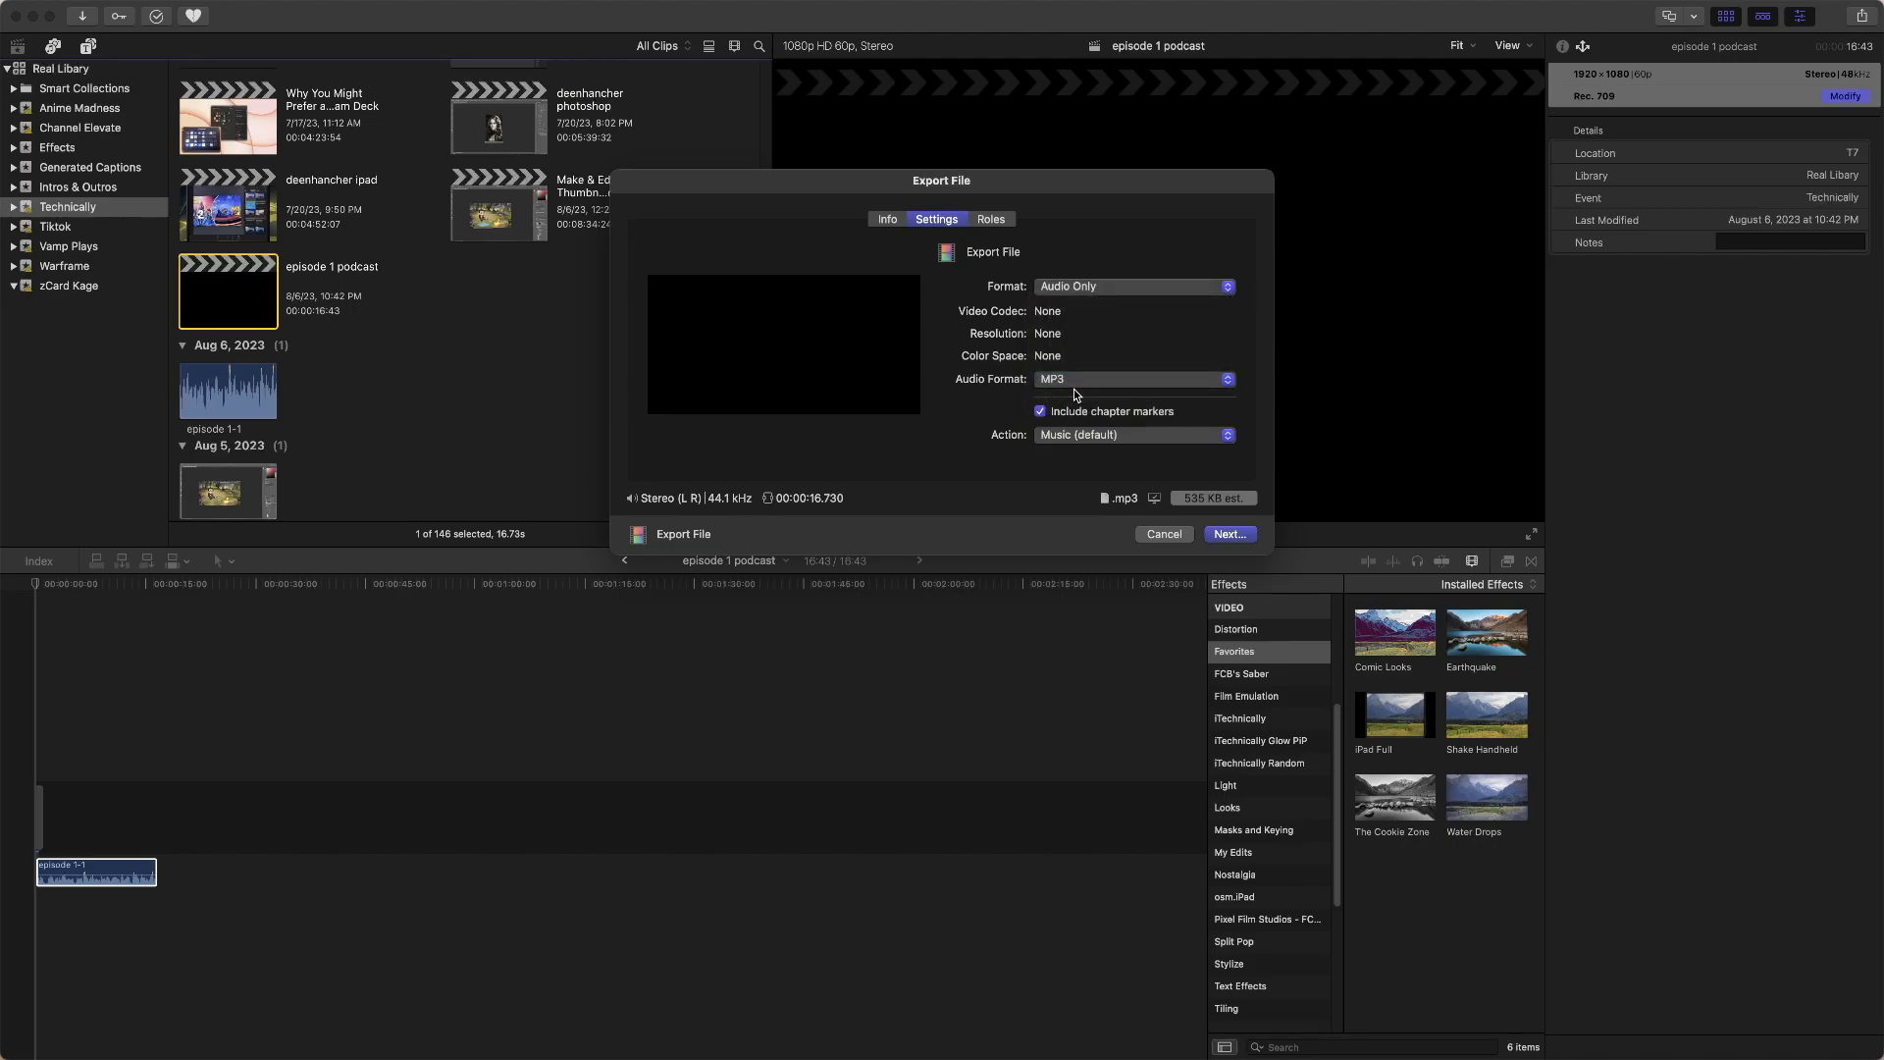
{"action": "left_click", "coordinate": [896, 219]}
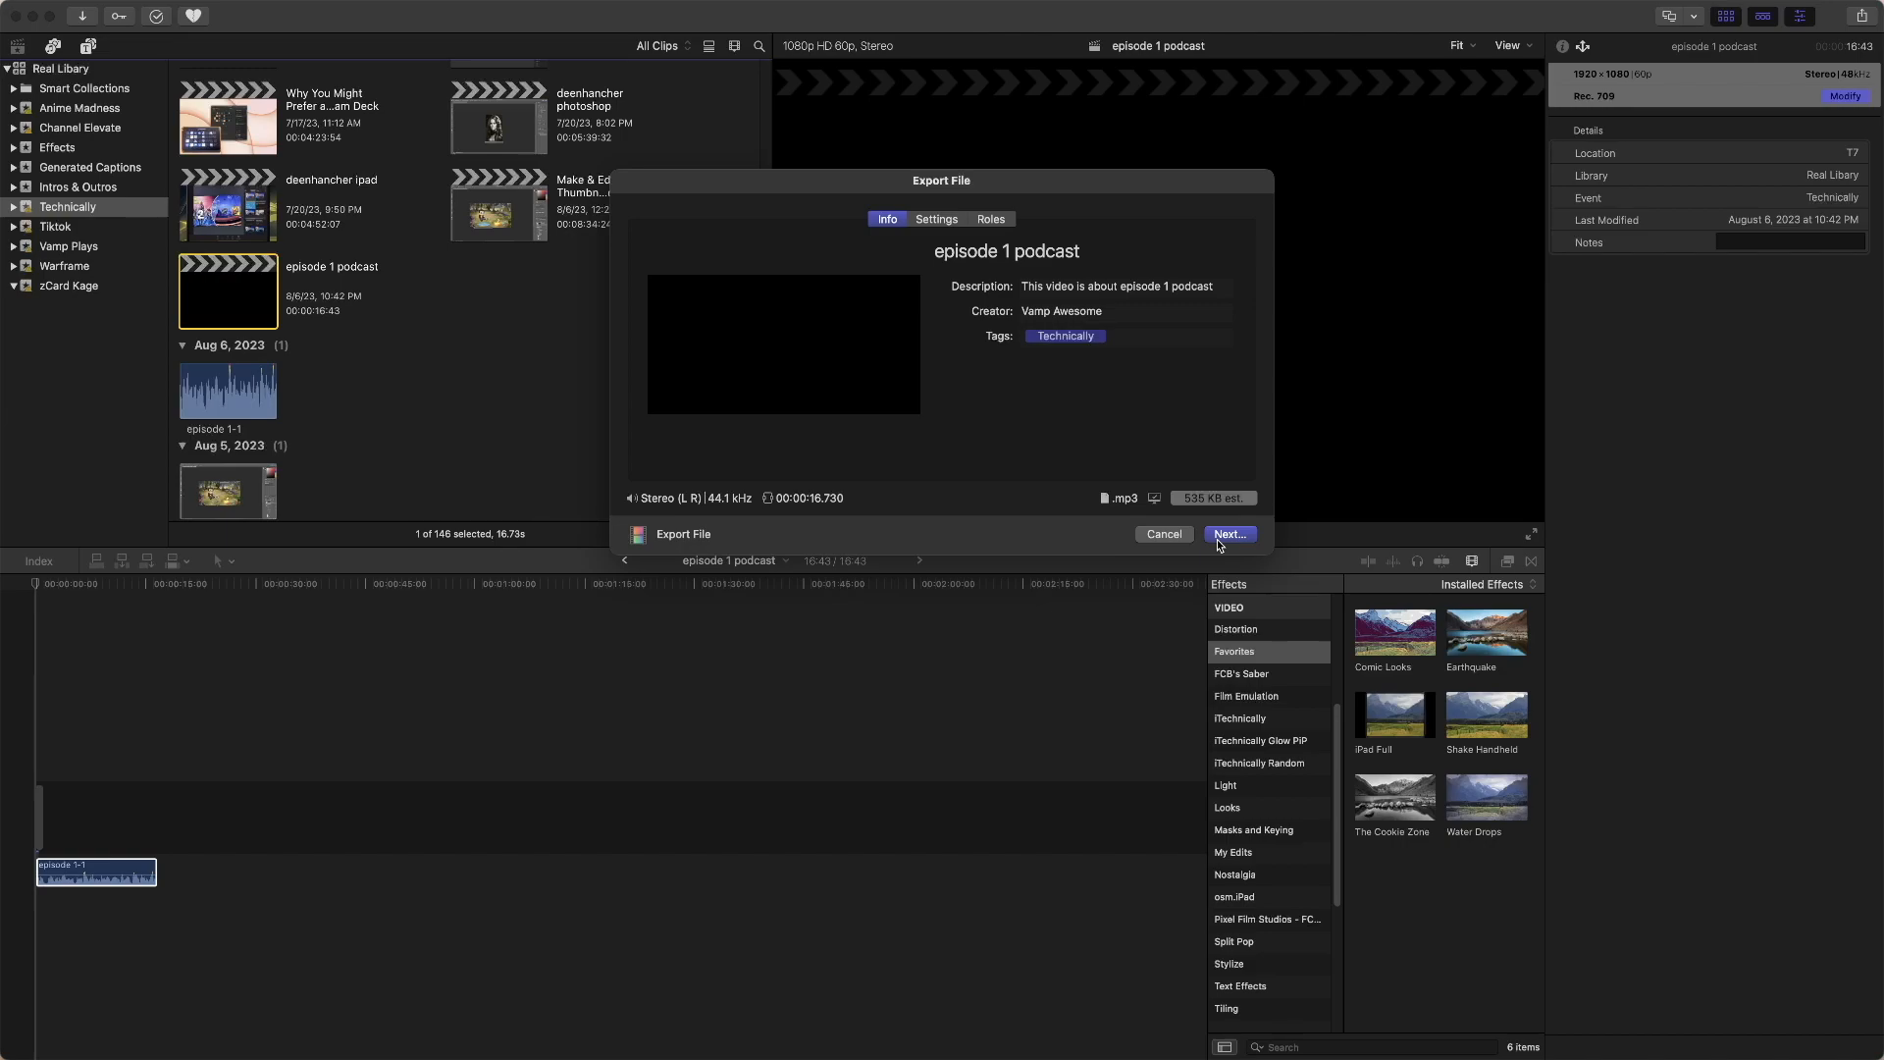
{"action": "left_click", "coordinate": [1164, 534]}
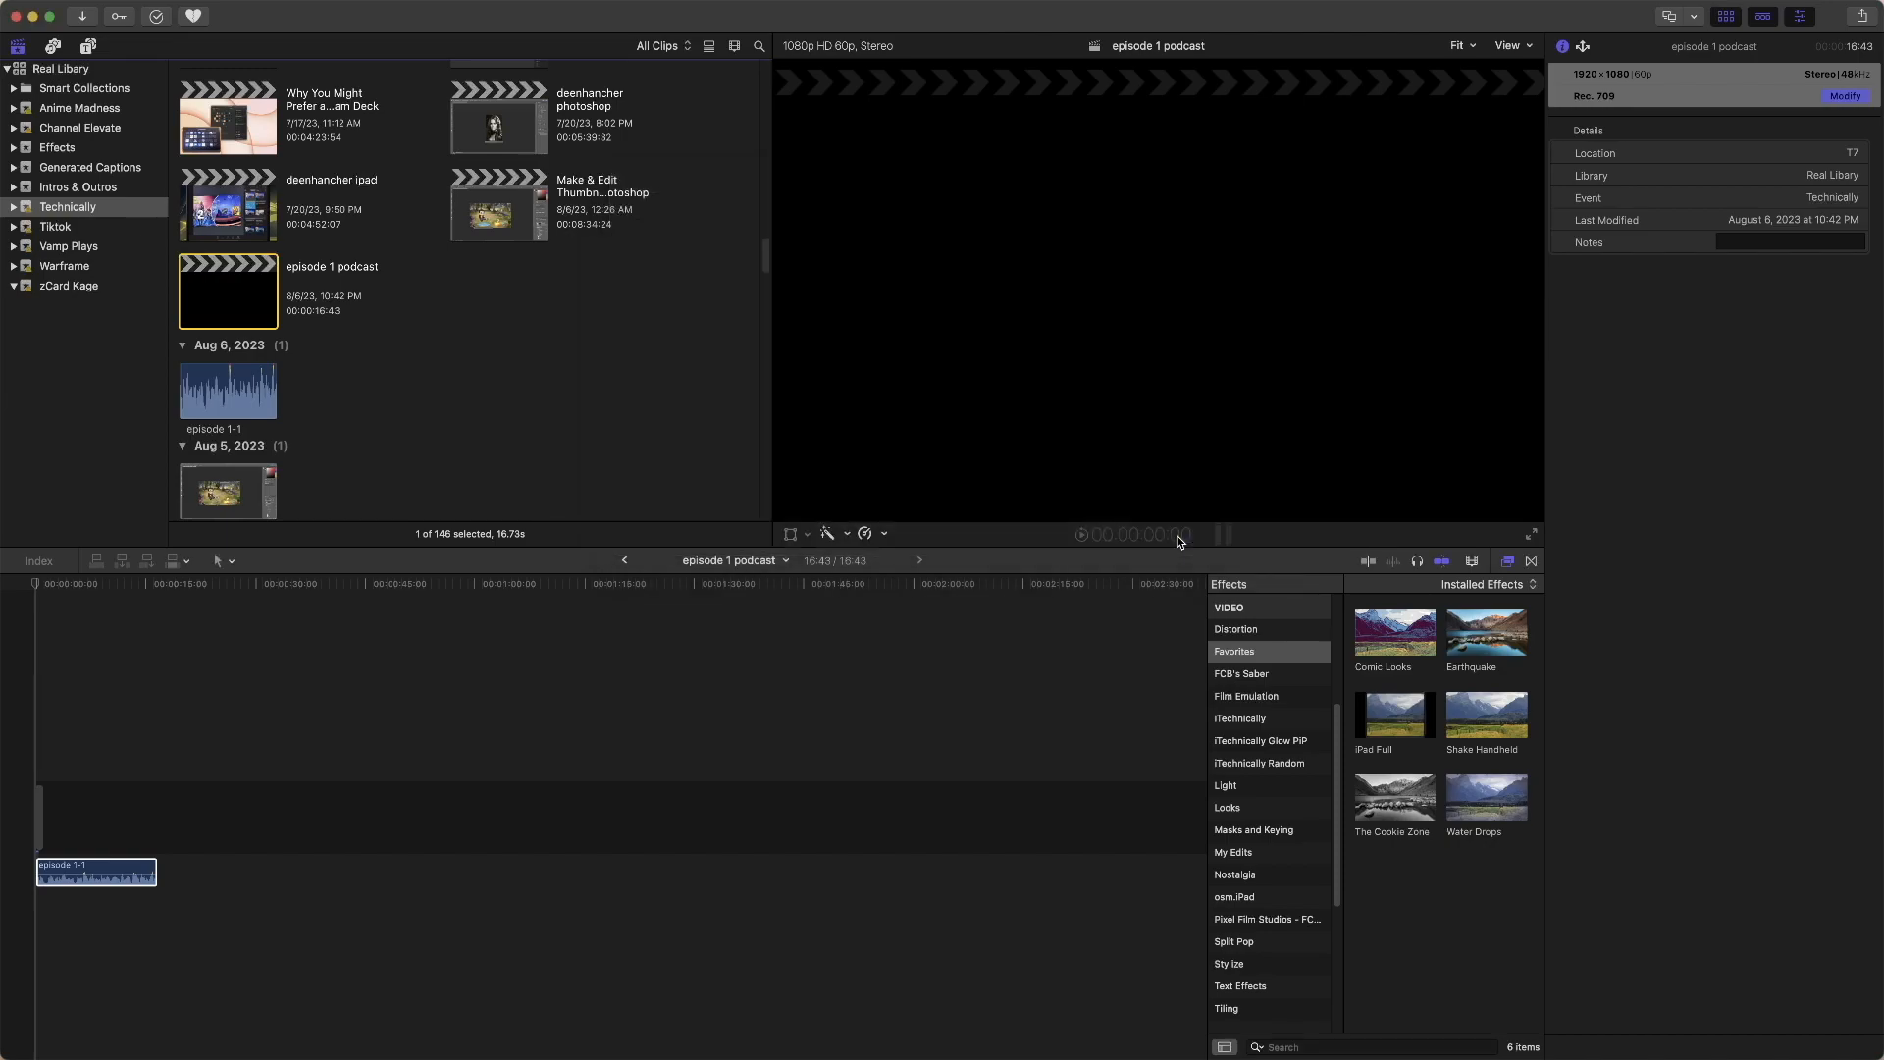
- Duplicate the episode 1 podcast project under the name "episode 1 podcast 1 video", keeping the 1080p HD, 60p settings
{"action": "right_click", "coordinate": [232, 303]}
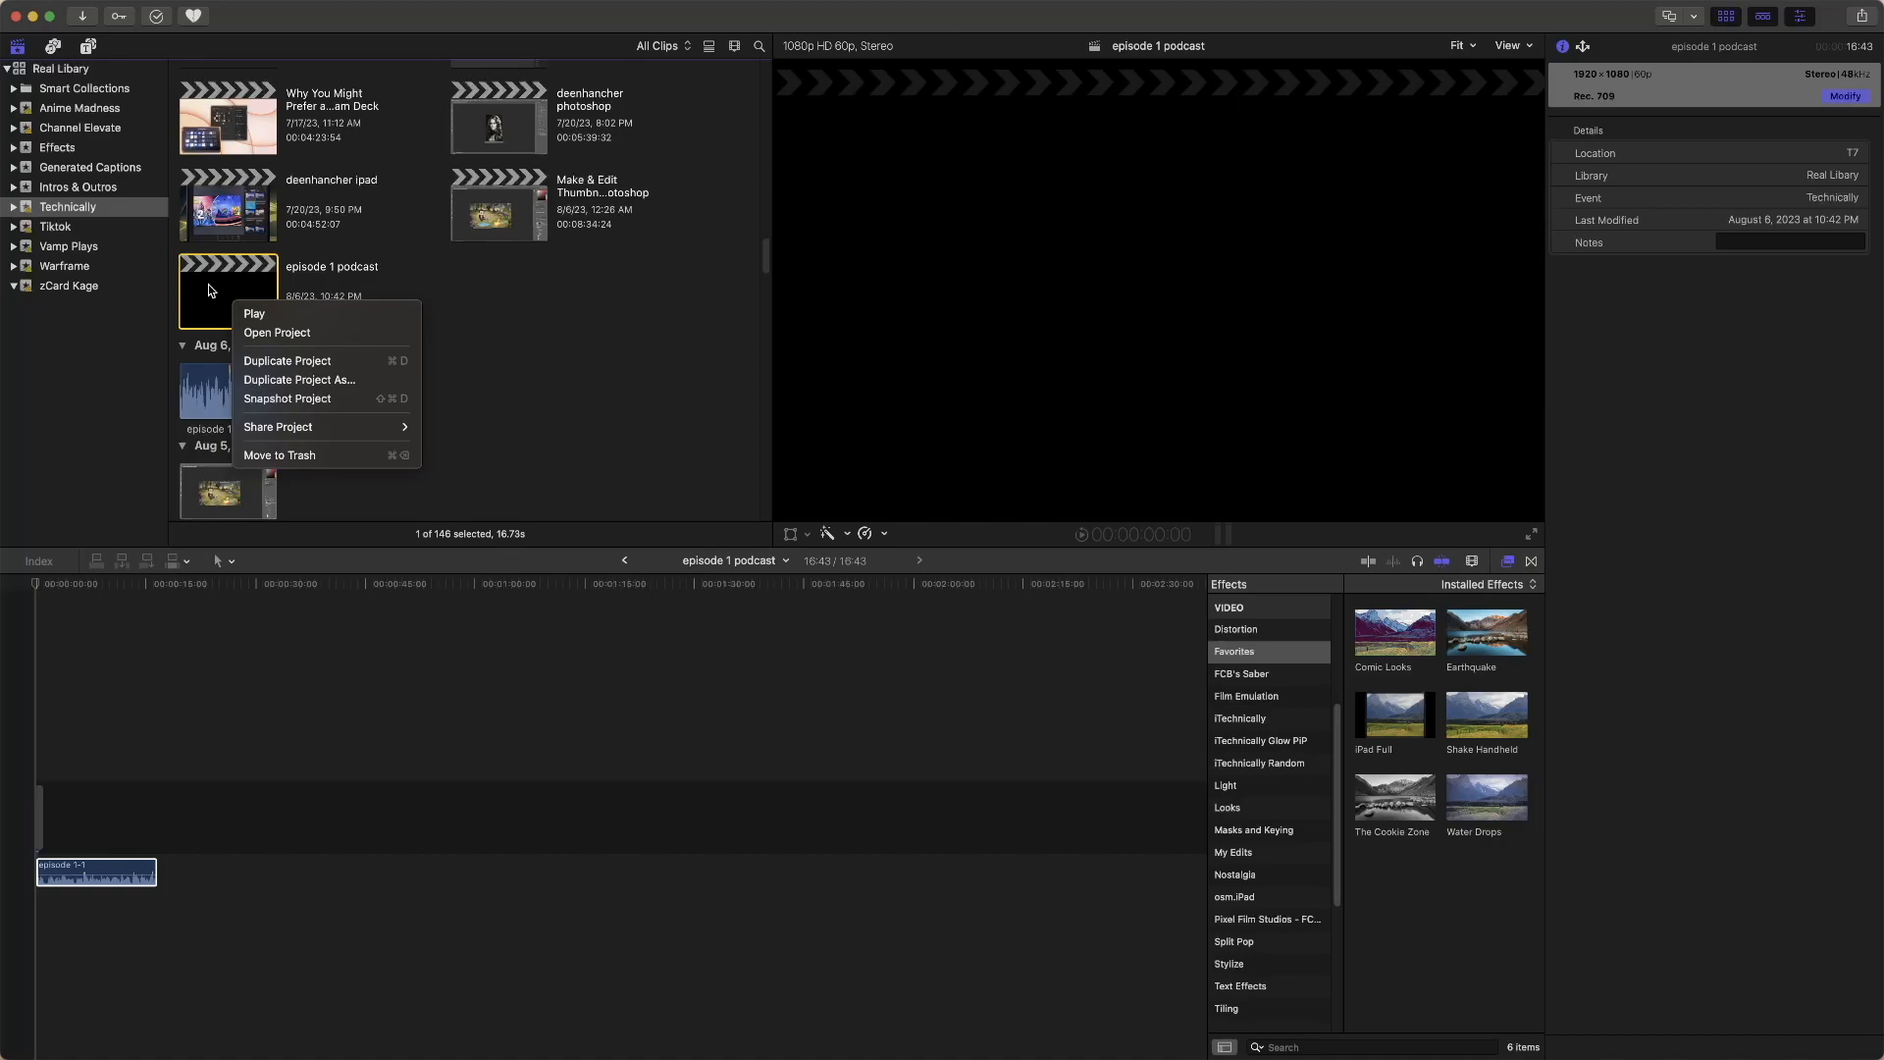
{"action": "left_click", "coordinate": [354, 381]}
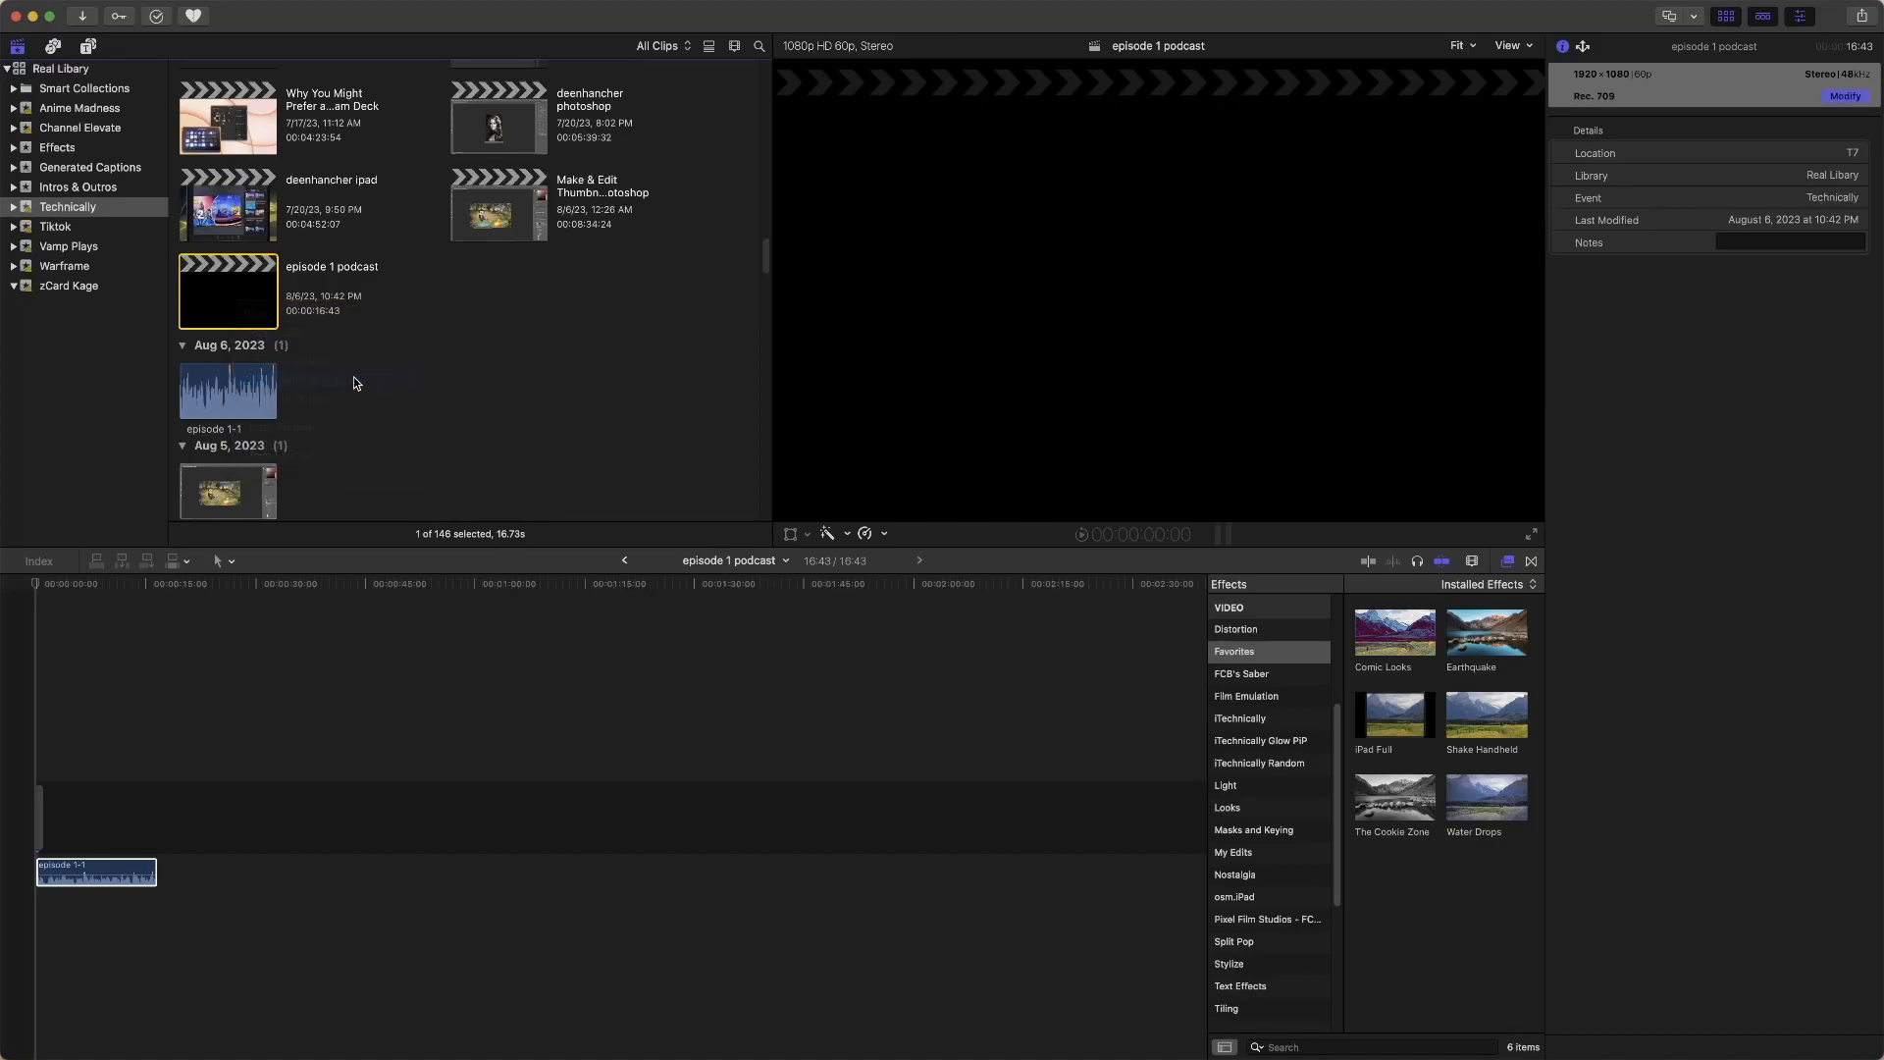
{"action": "left_click", "coordinate": [1002, 397]}
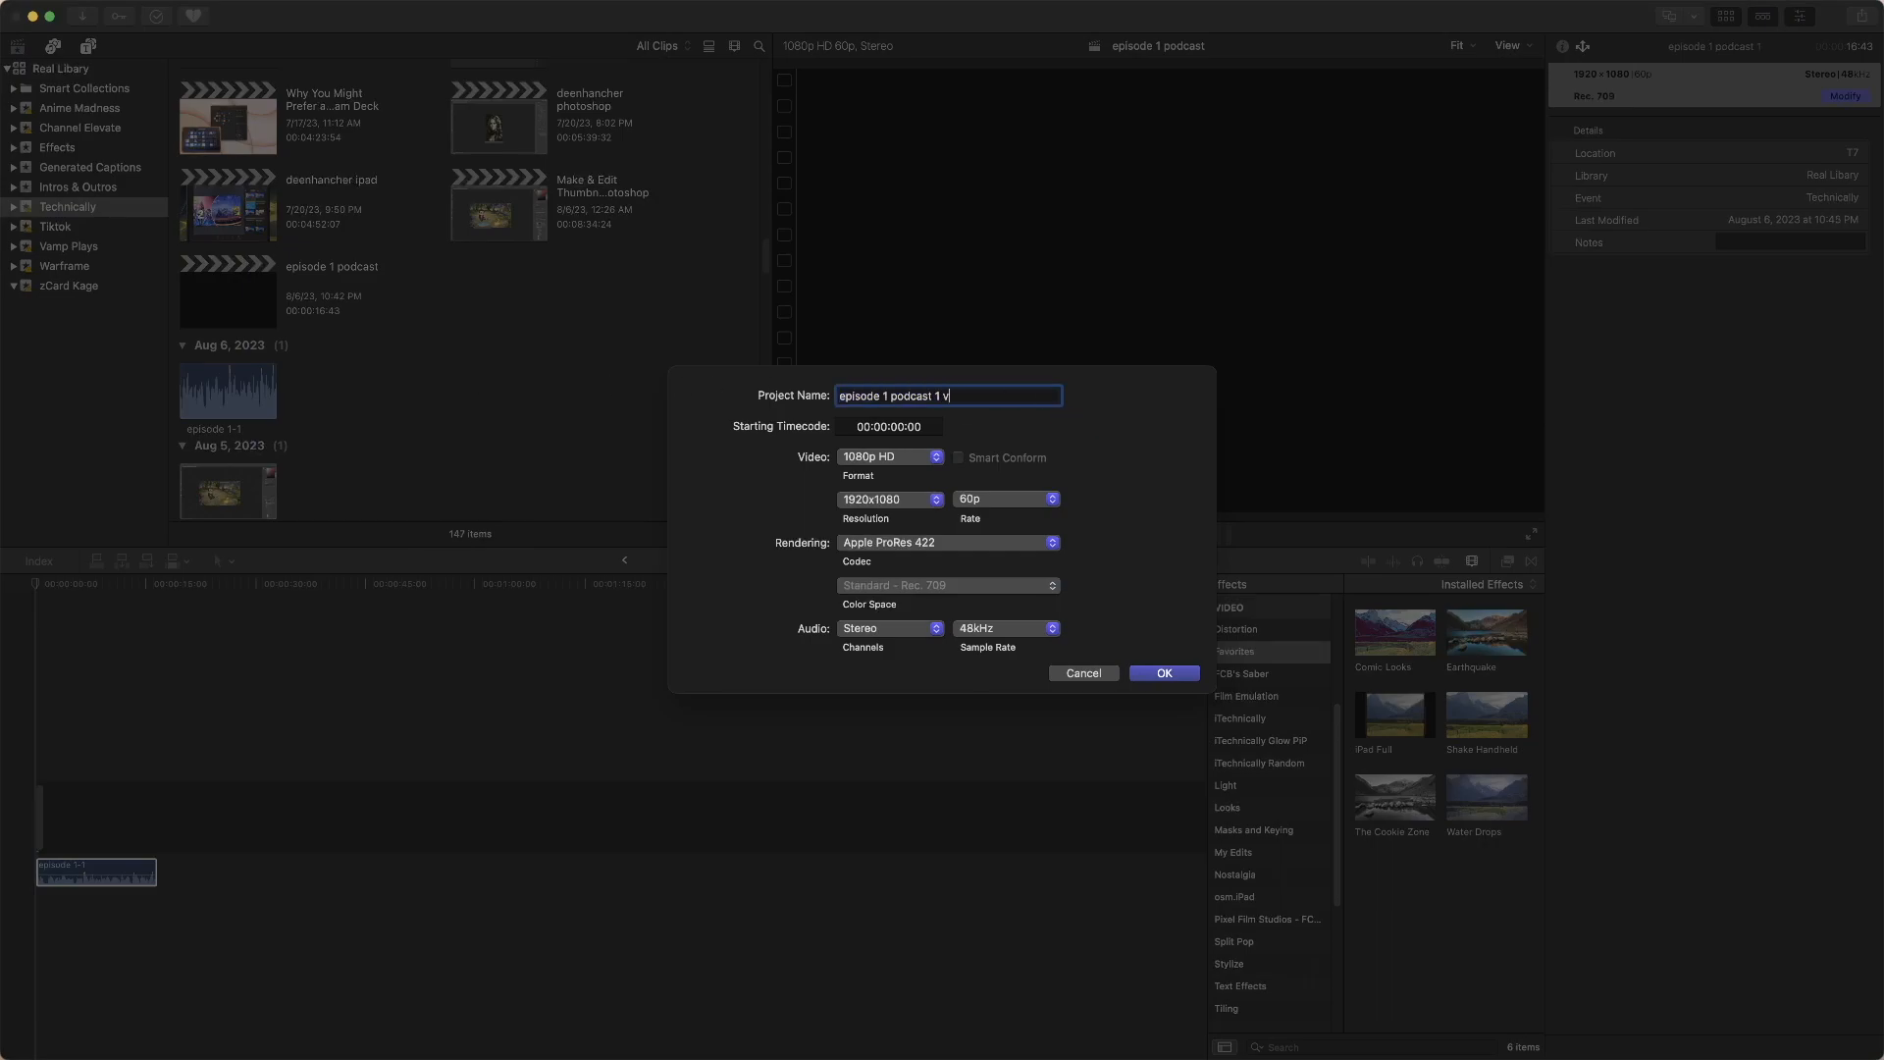
{"action": "type", "text": "video"}
{"action": "left_click", "coordinate": [1159, 674]}
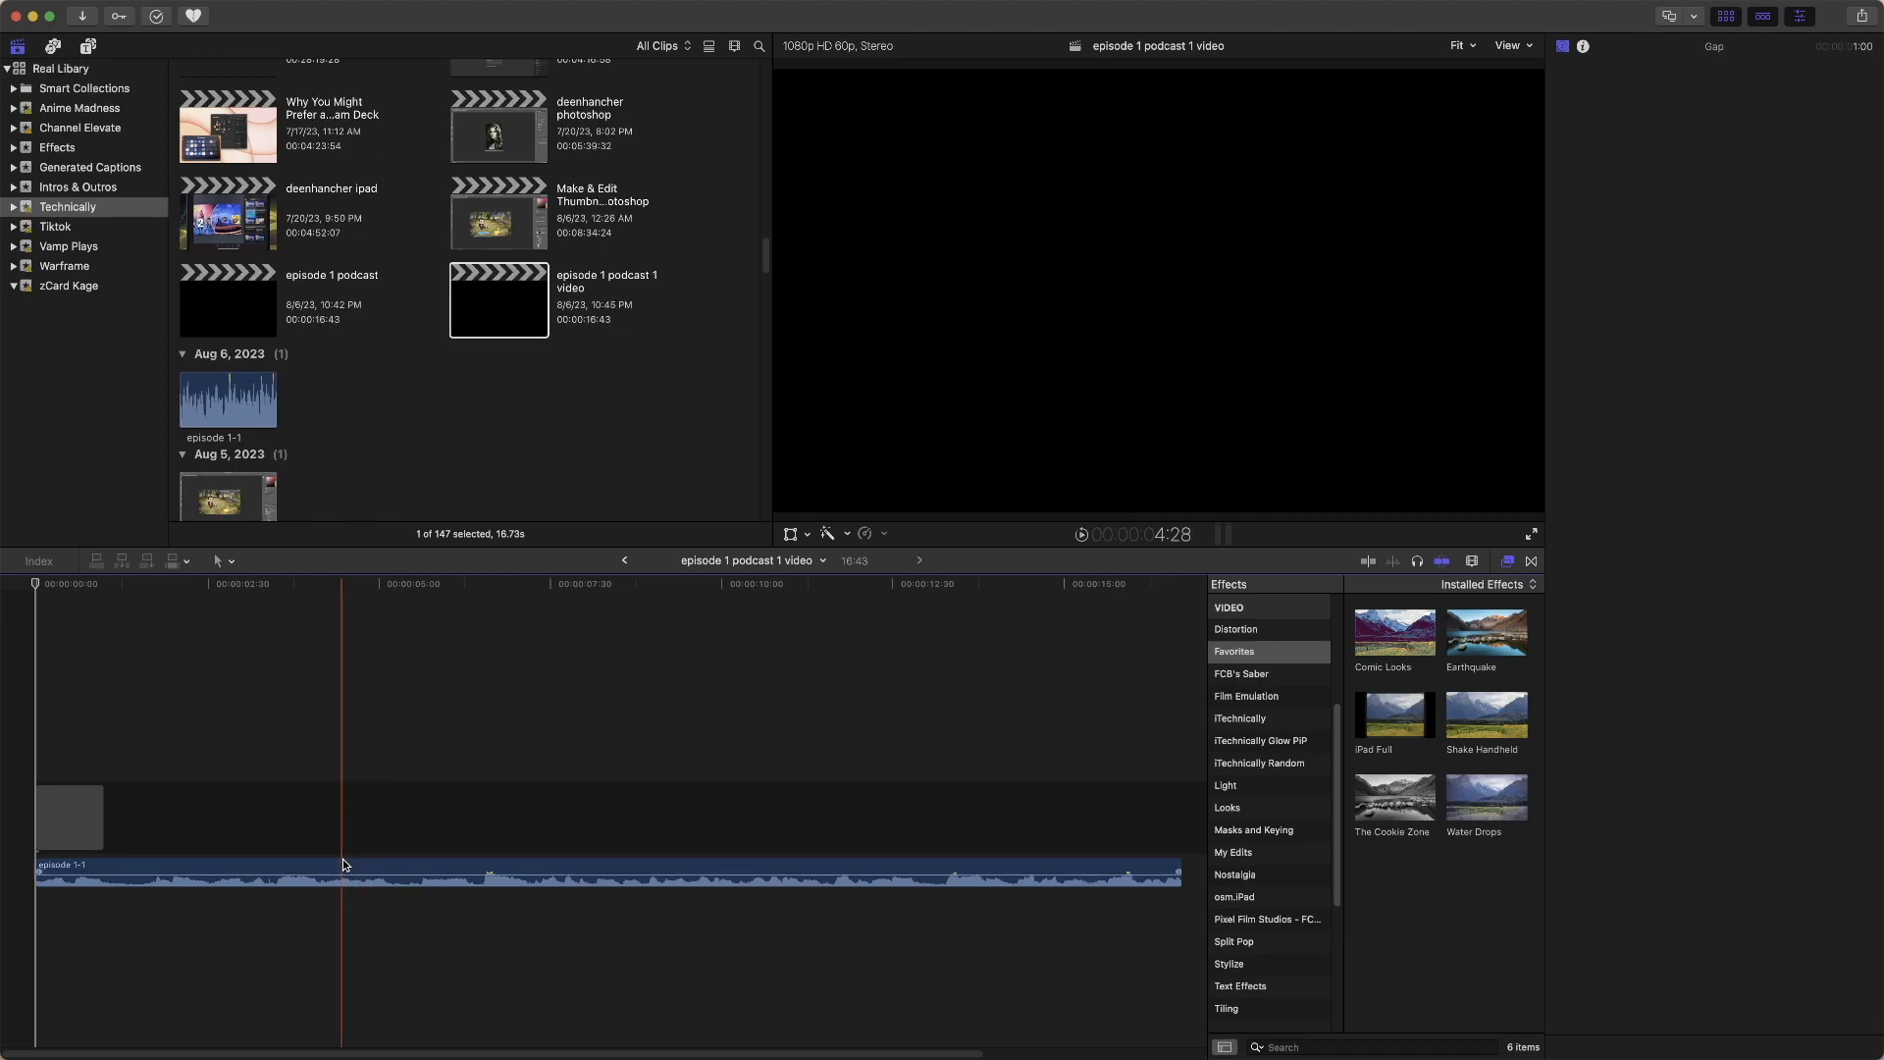
- Add the matrix slime clip above the voiceover at the timeline's start and apply The Cookie Zone effect to it
{"action": "left_click", "coordinate": [487, 310]}
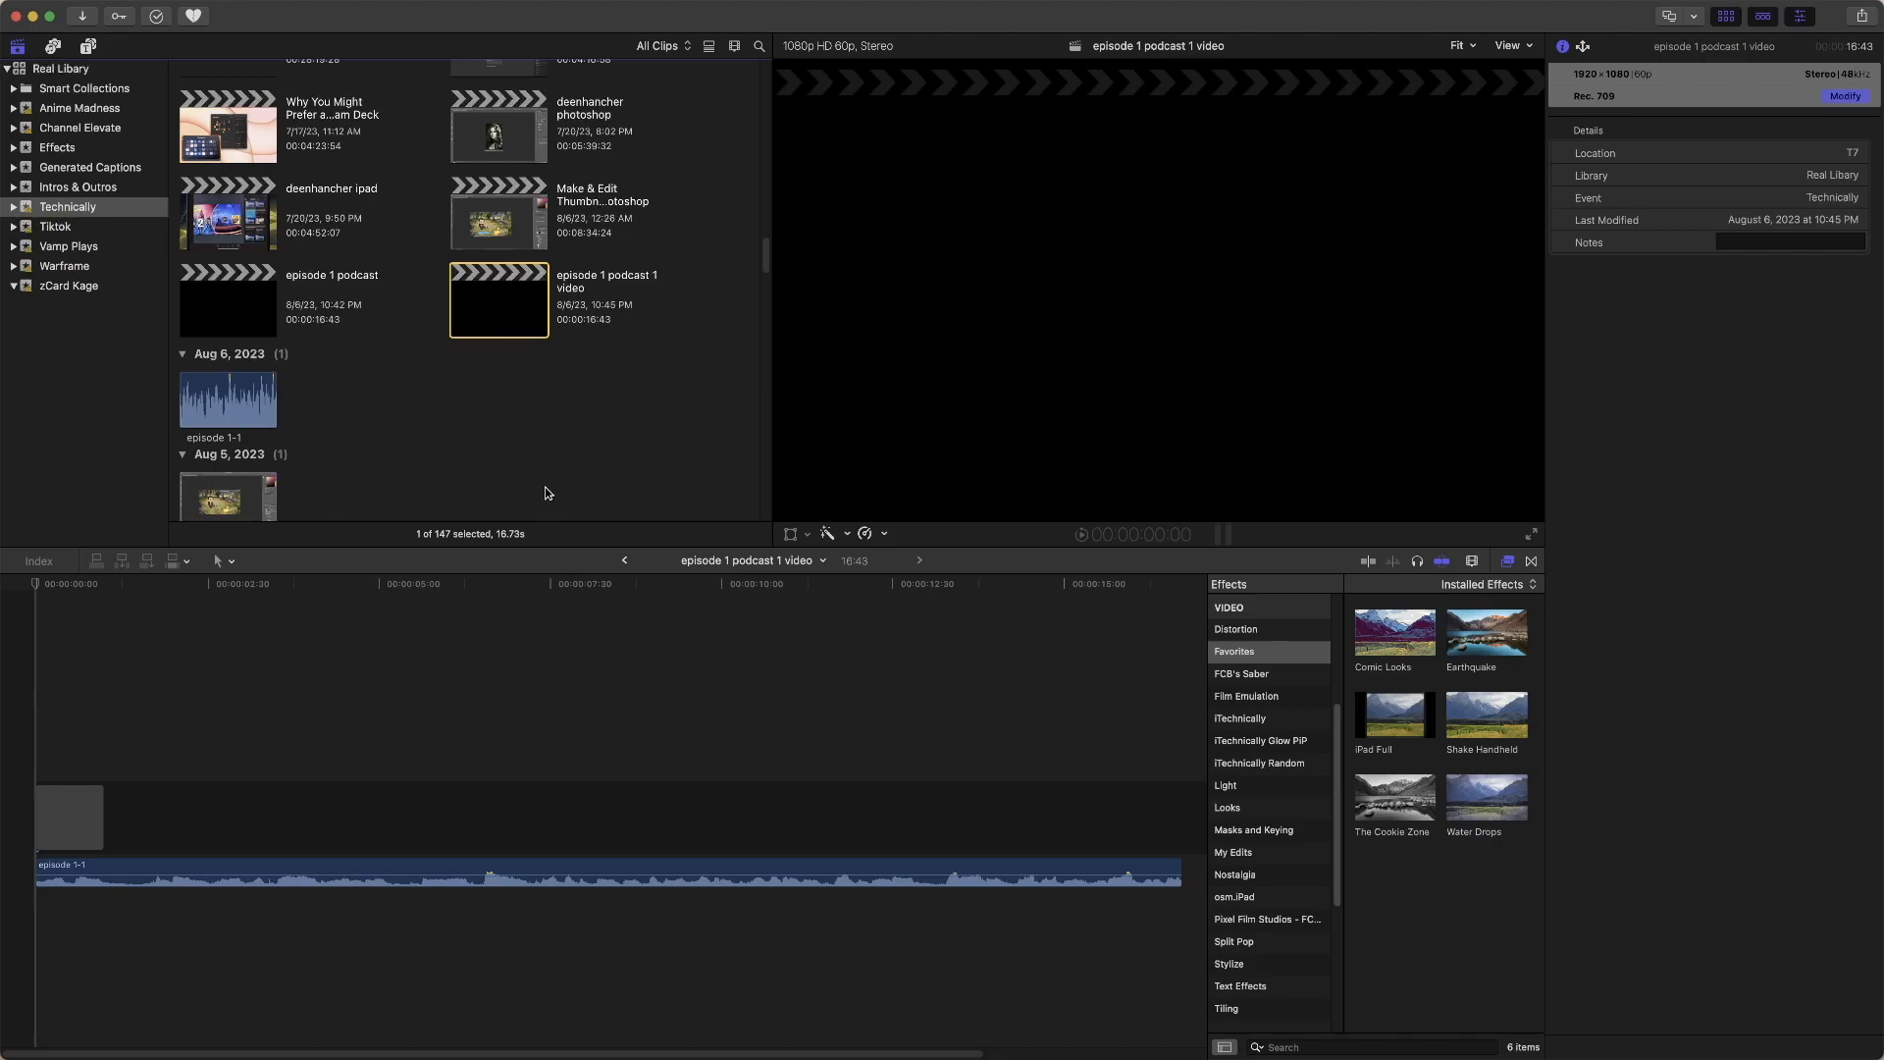
{"action": "left_click", "coordinate": [538, 709]}
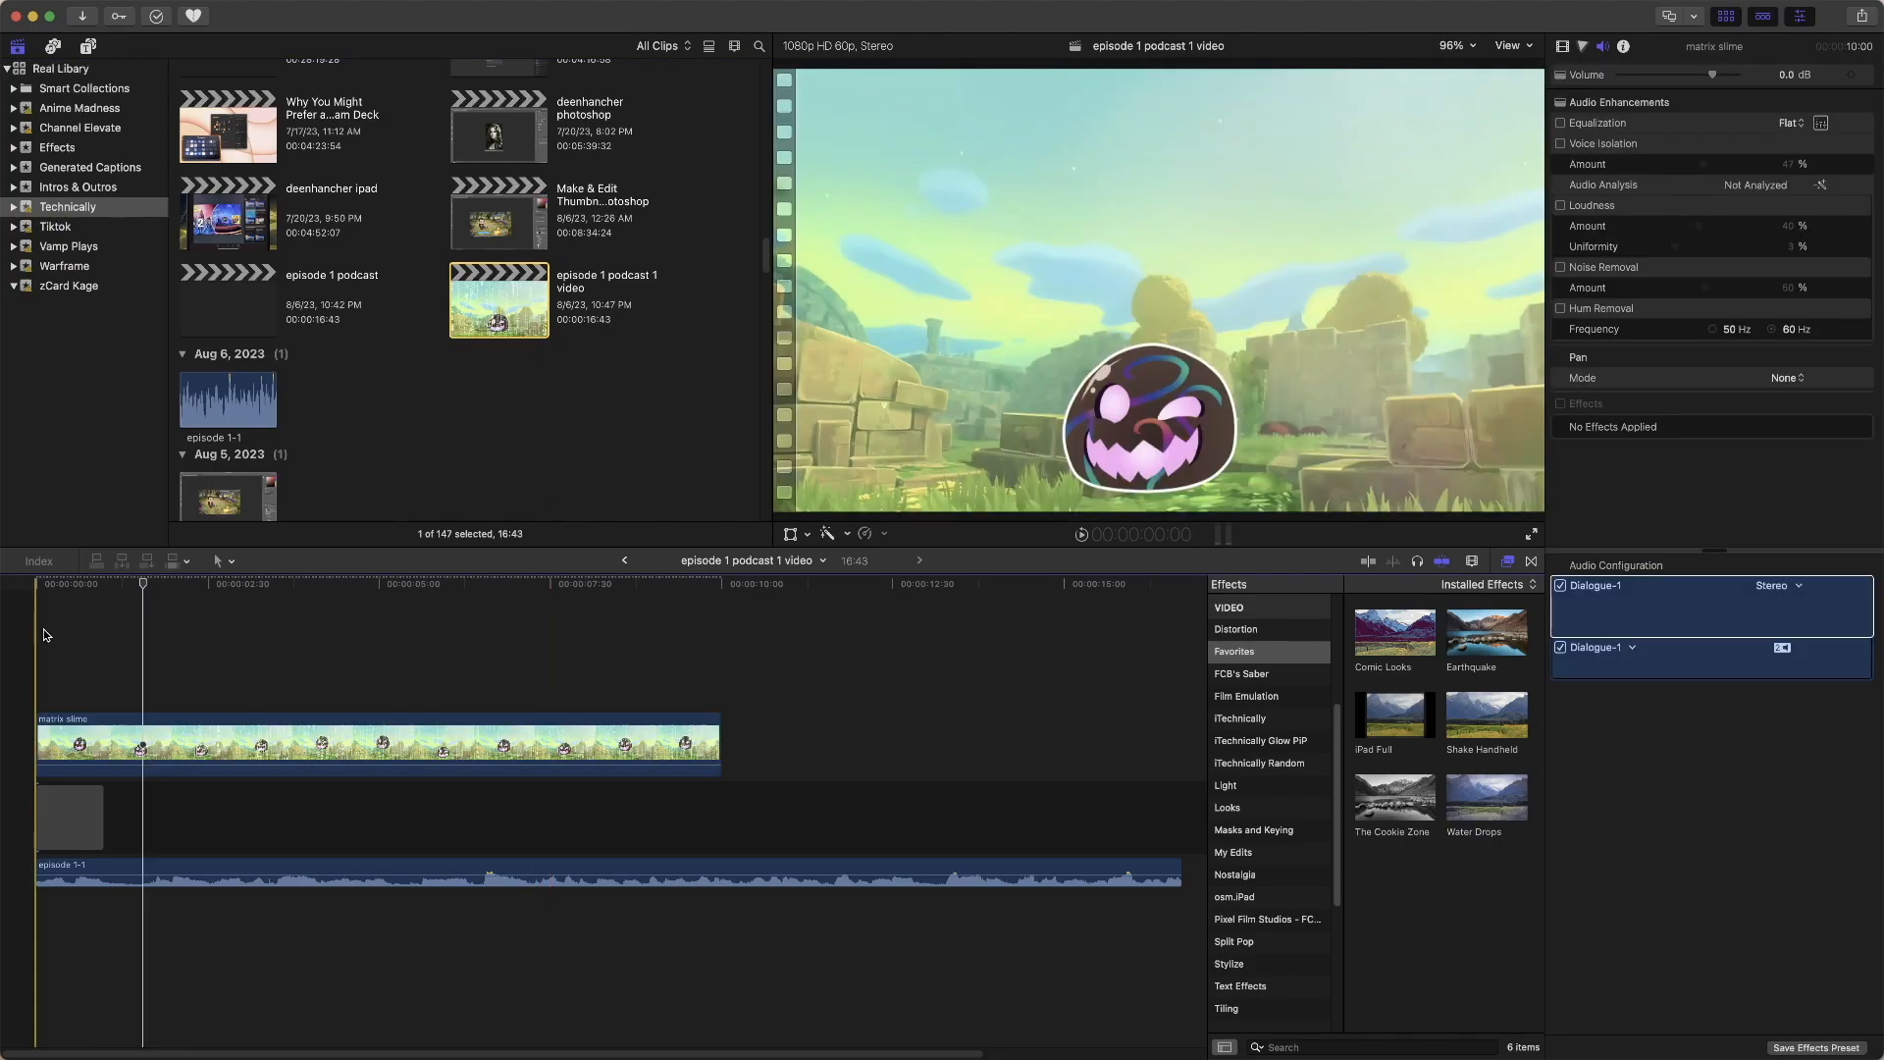
{"action": "key", "text": "space"}
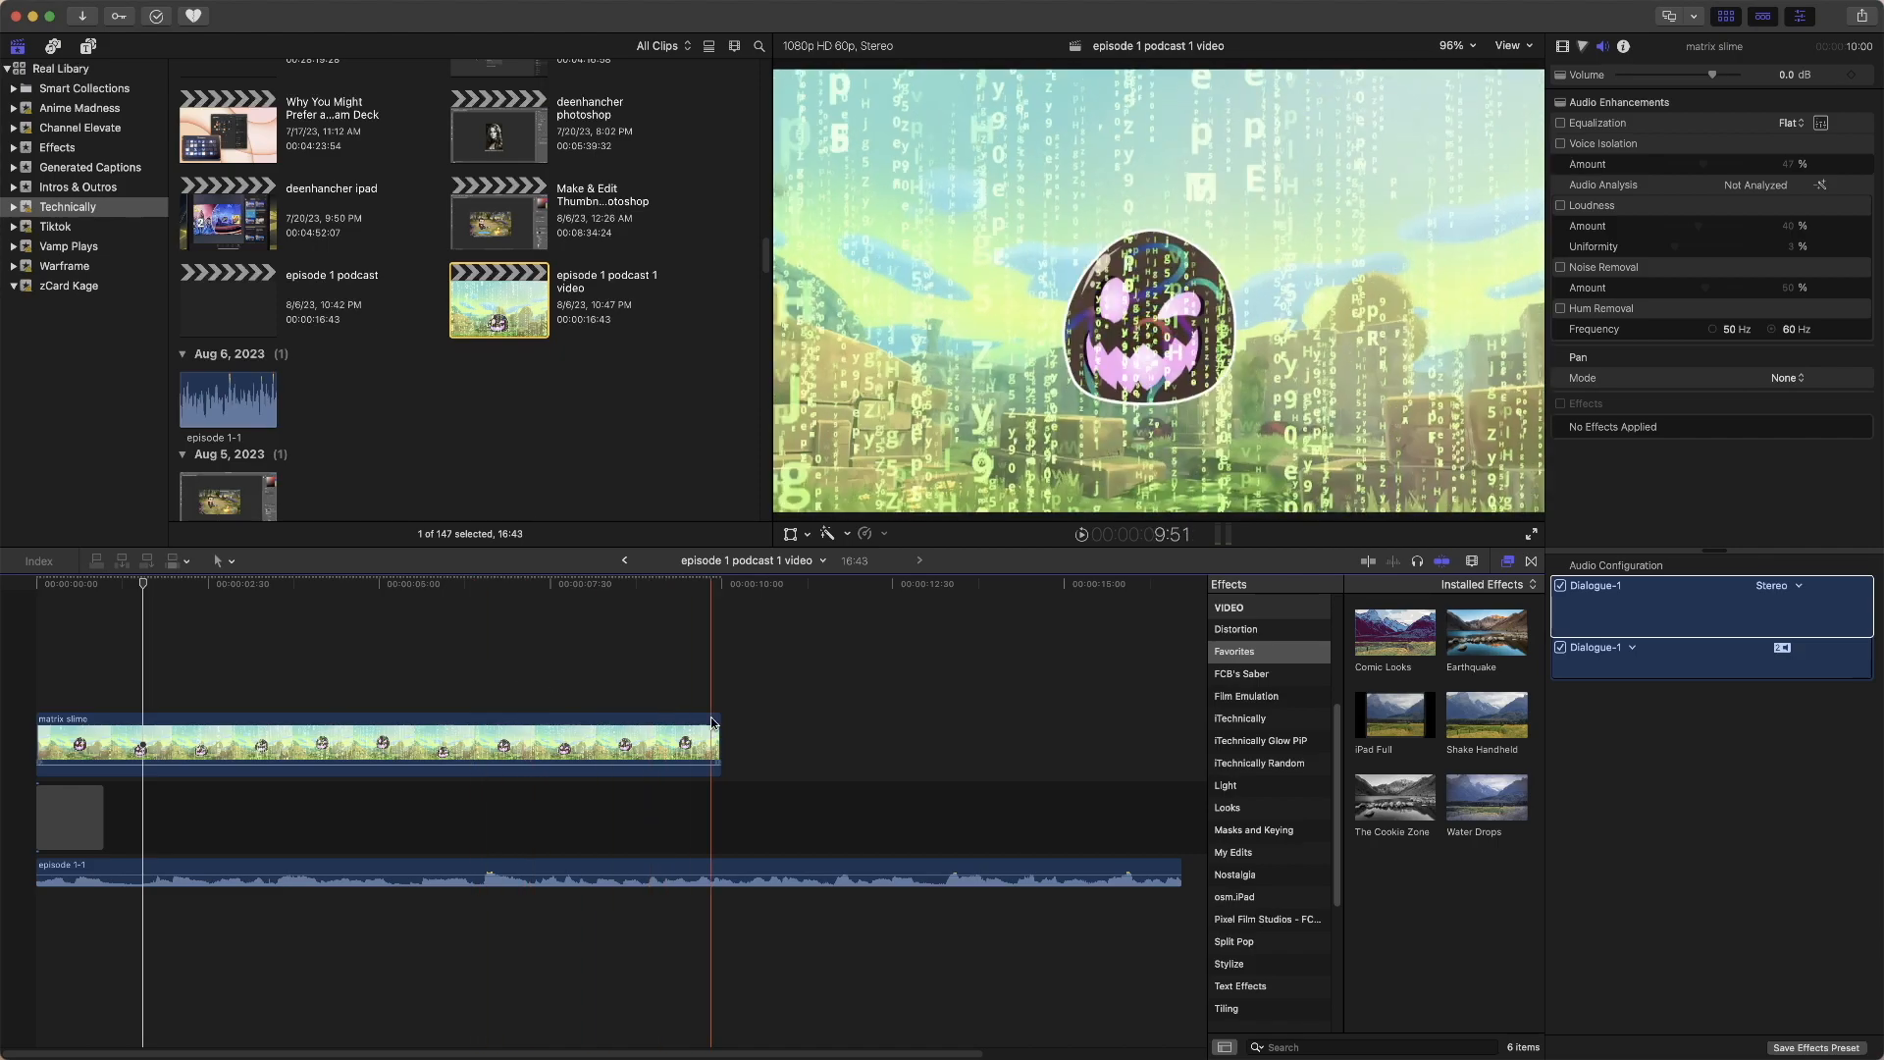
{"action": "left_click_drag", "start_coordinate": [1384, 817], "coordinate": [579, 738]}
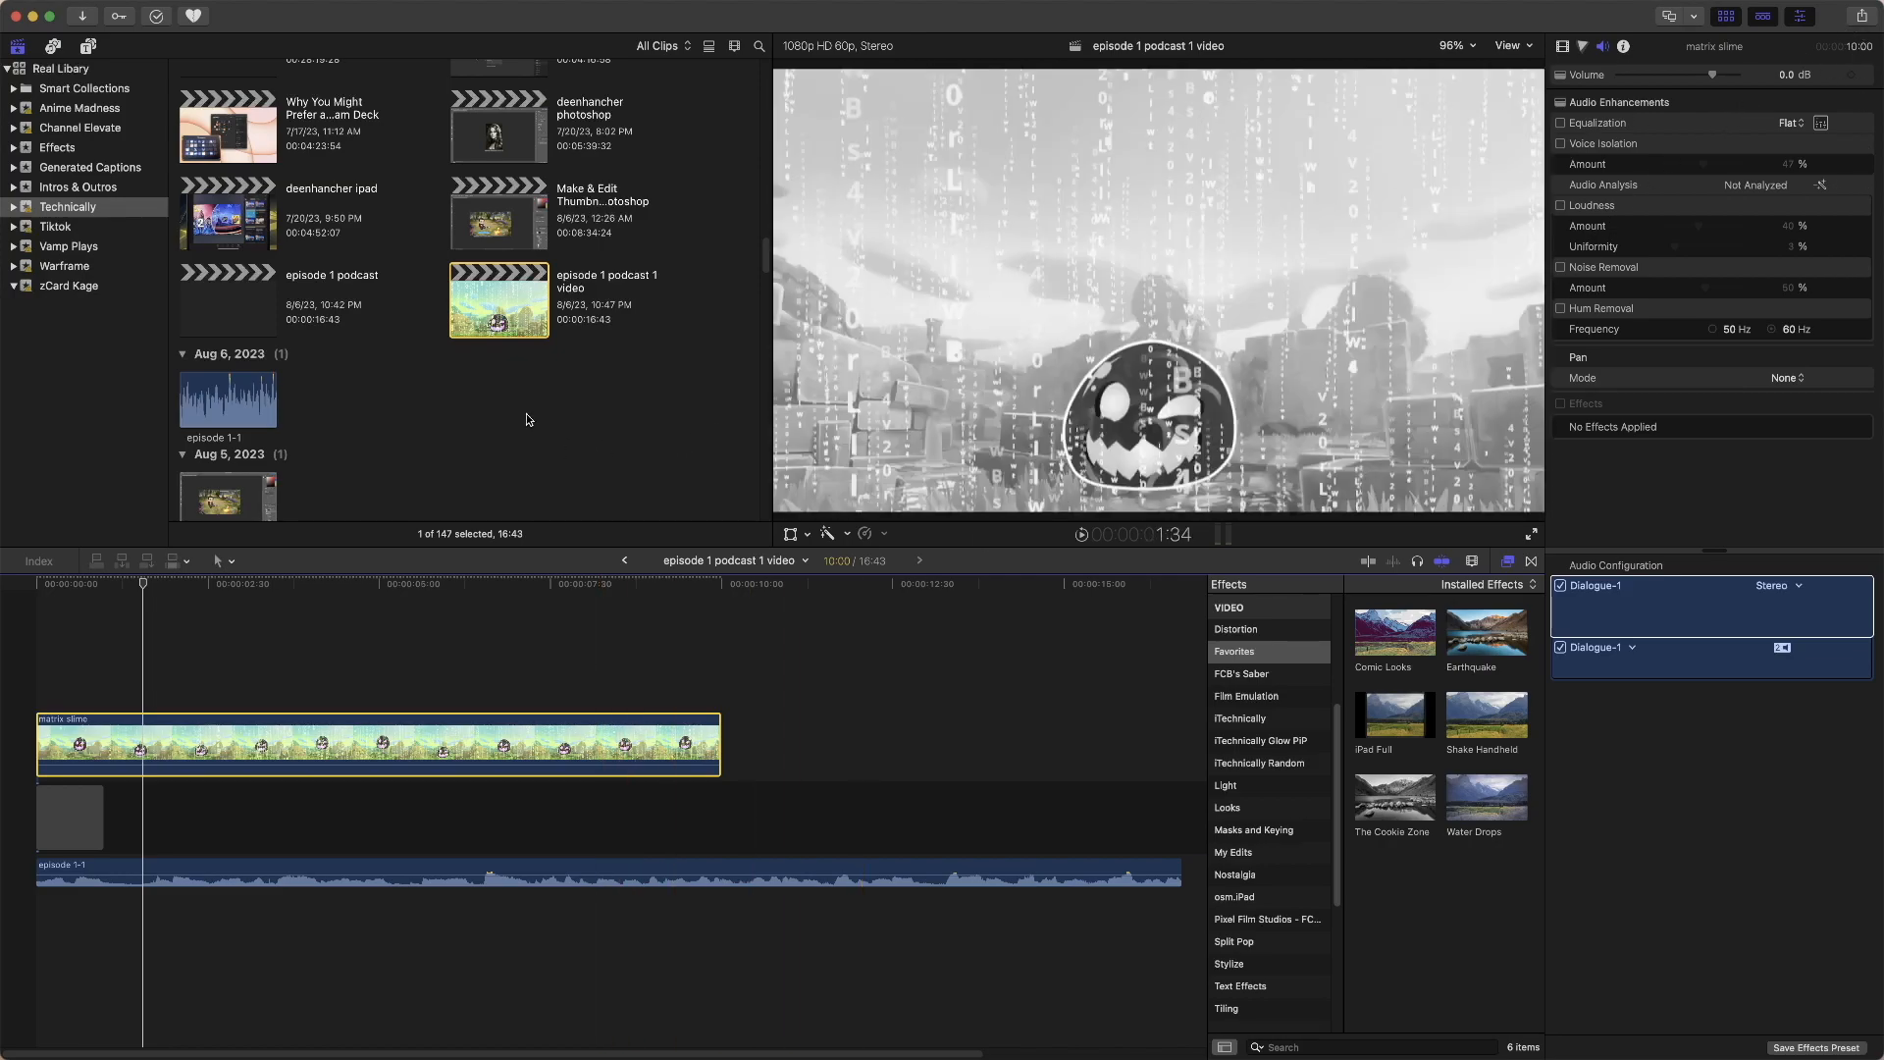
- Start sharing the episode 1 podcast 1 video project from the browser with the Export File (default) destination
{"action": "left_click", "coordinate": [1861, 18]}
{"action": "left_click", "coordinate": [1861, 18]}
{"action": "right_click", "coordinate": [478, 312]}
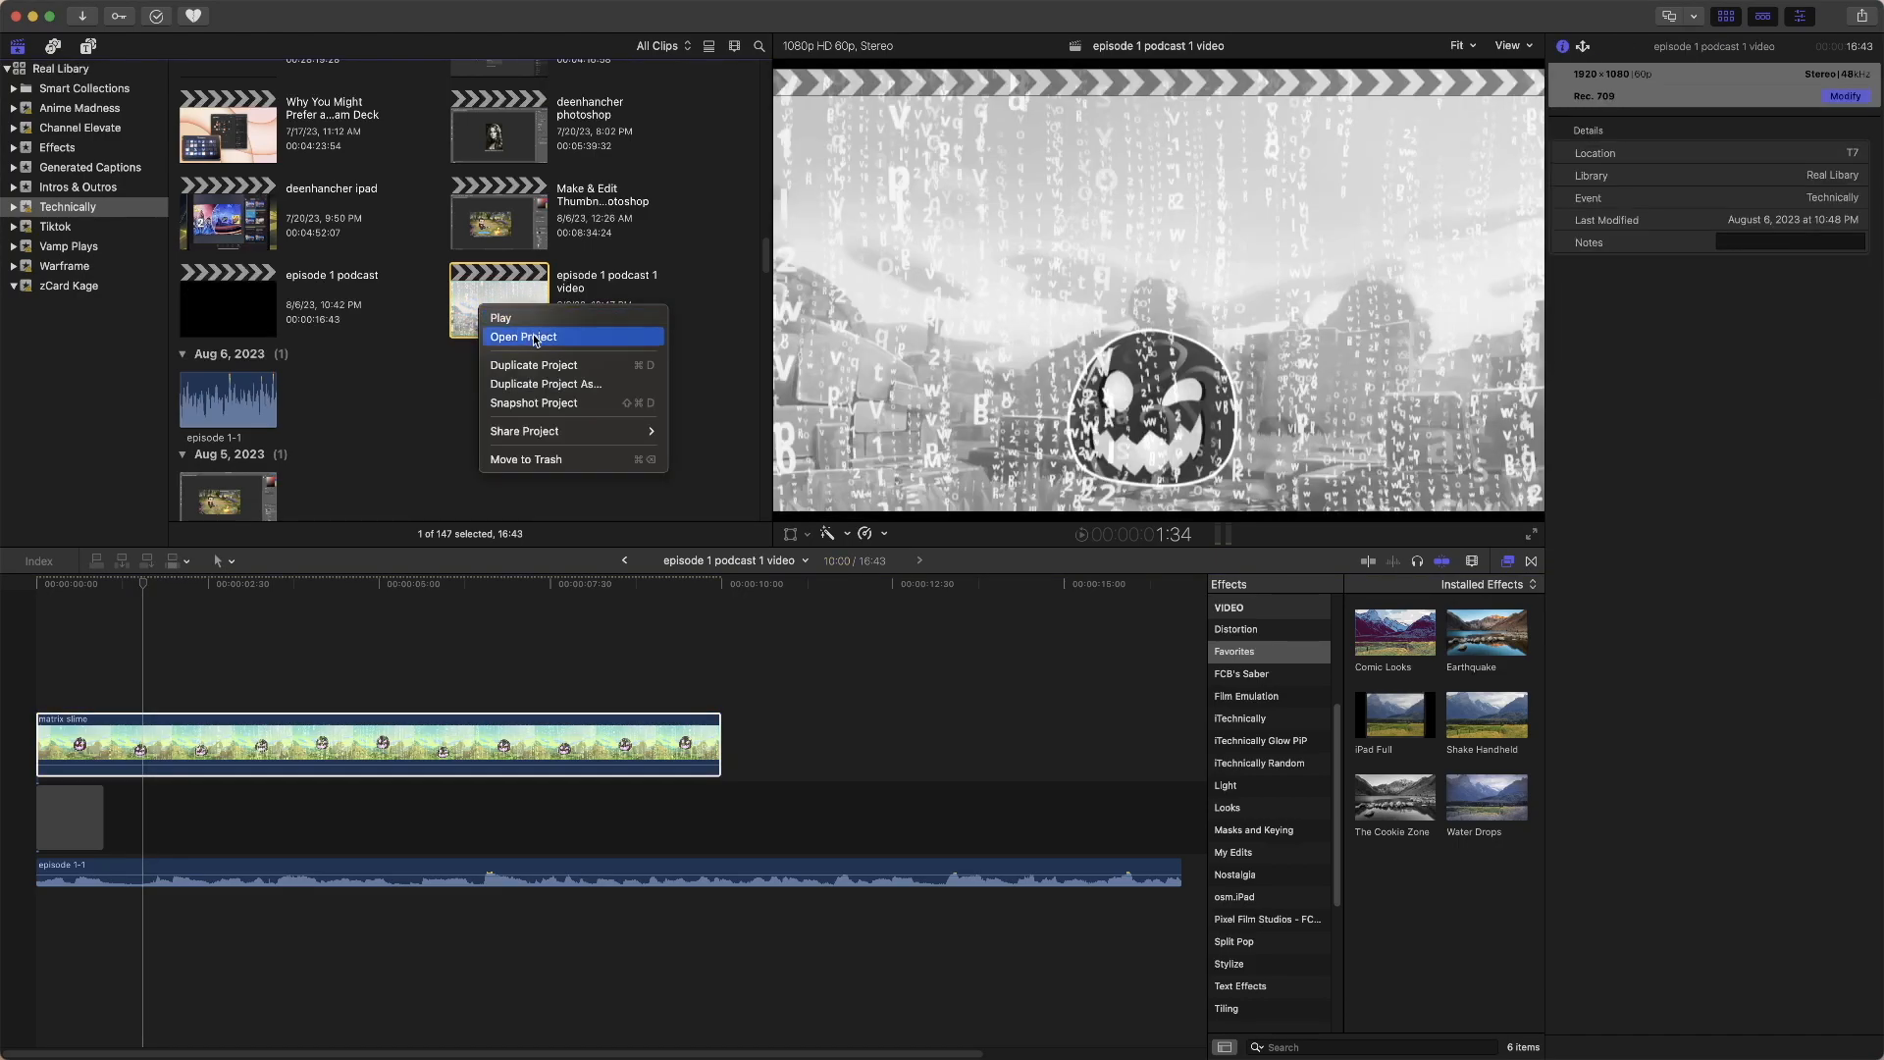
{"action": "mouse_move", "coordinate": [593, 432]}
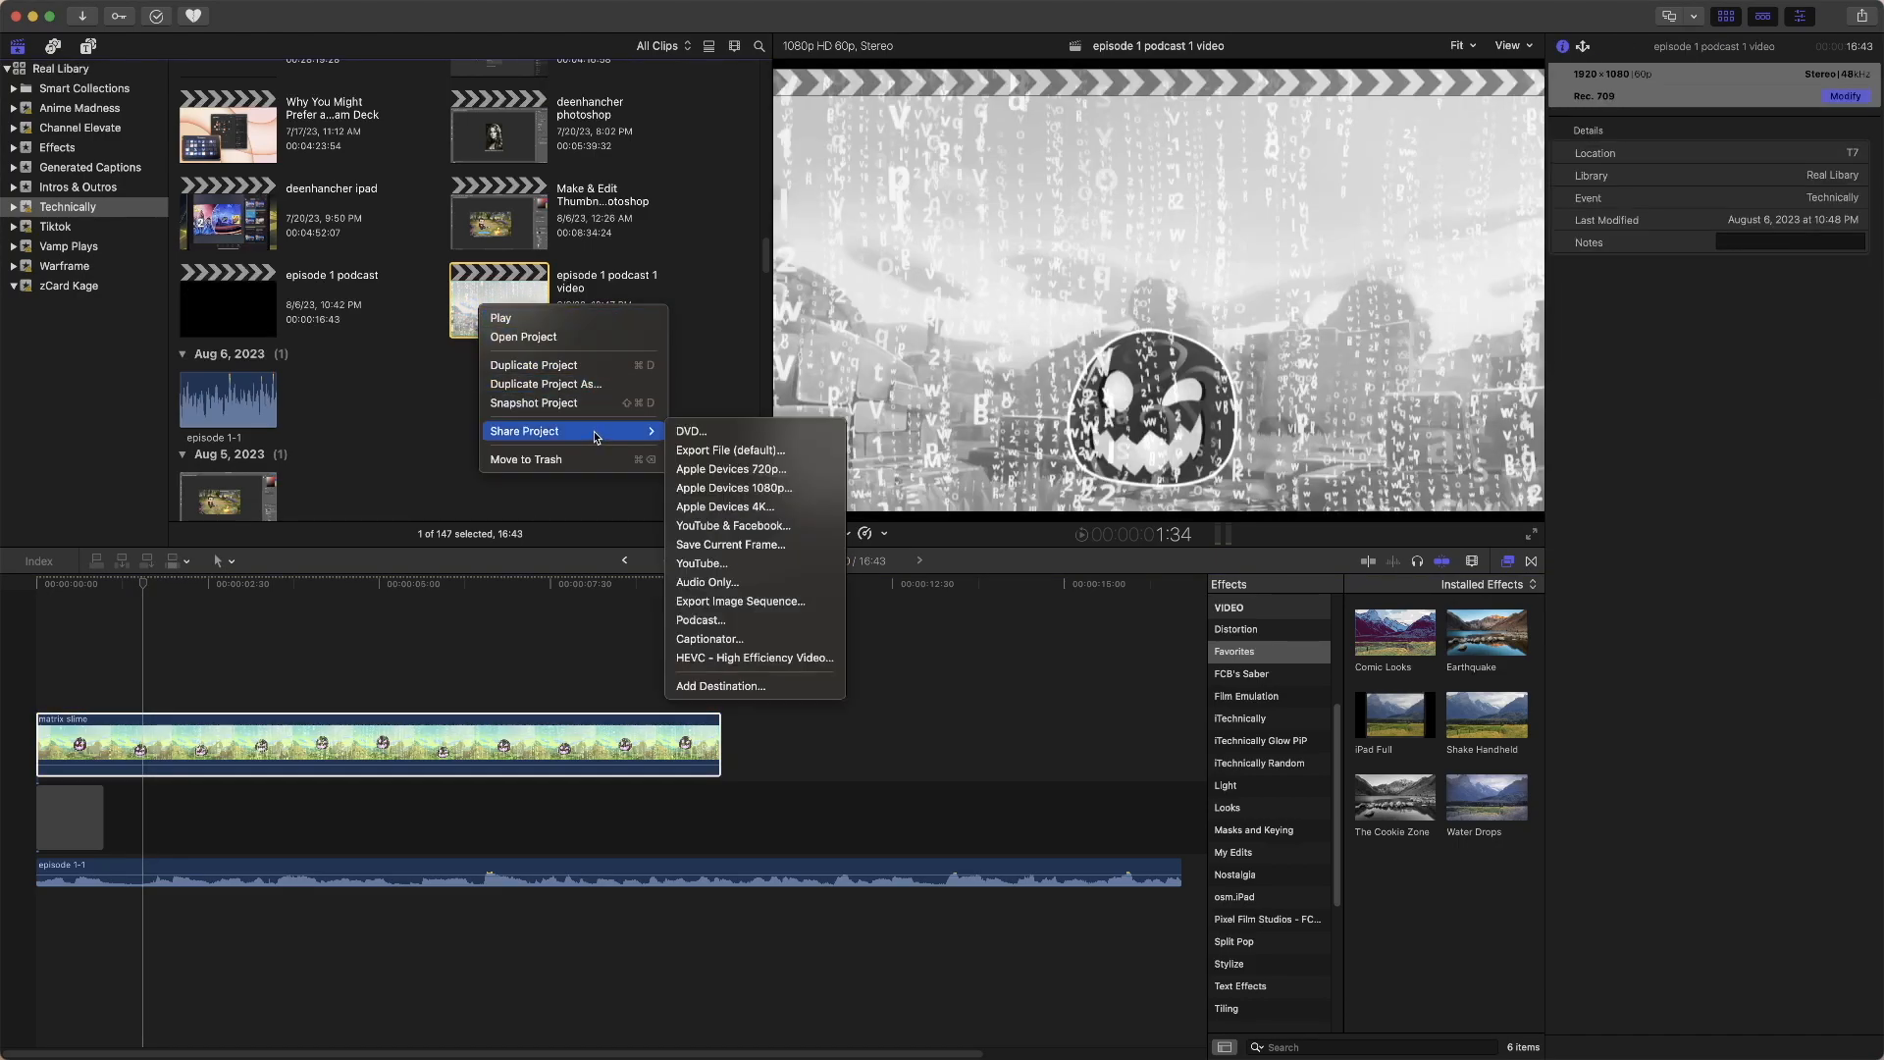
{"action": "left_click", "coordinate": [789, 451]}
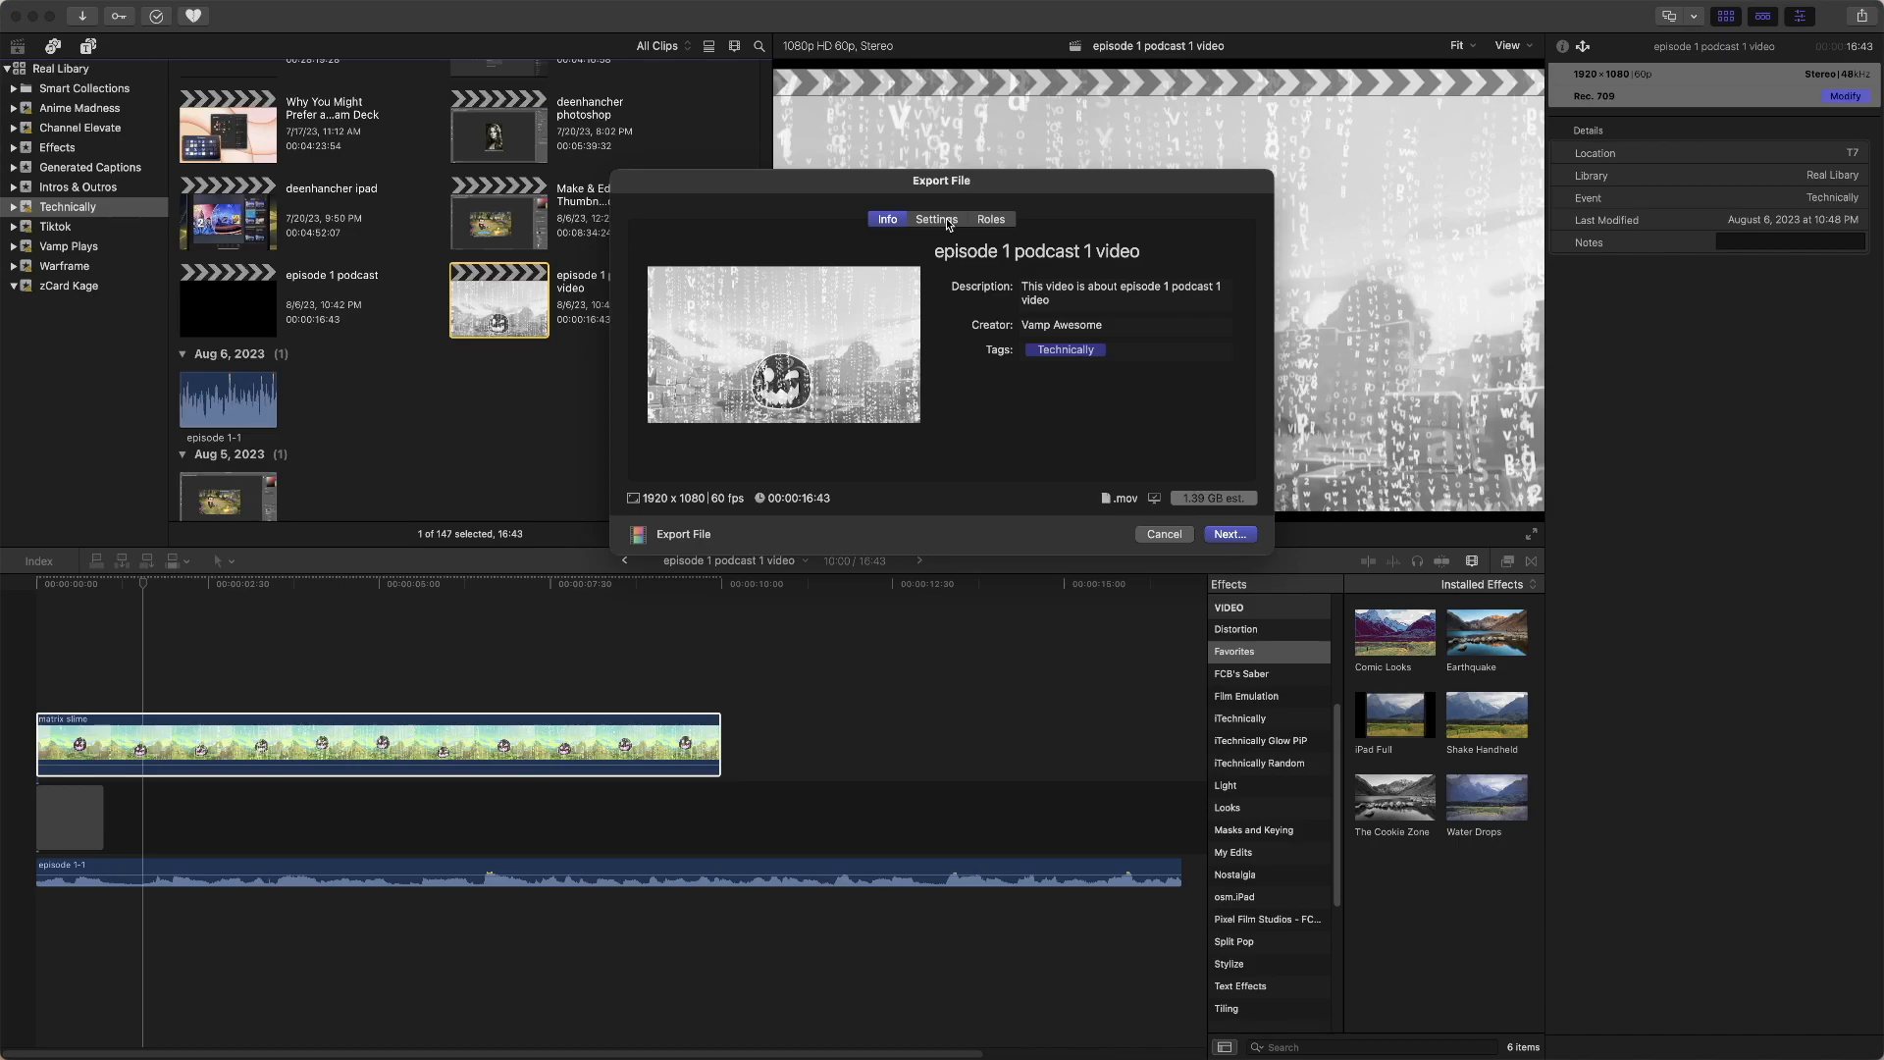
- Set the export format to Video and Audio and the video codec to H.264
{"action": "left_click", "coordinate": [949, 226]}
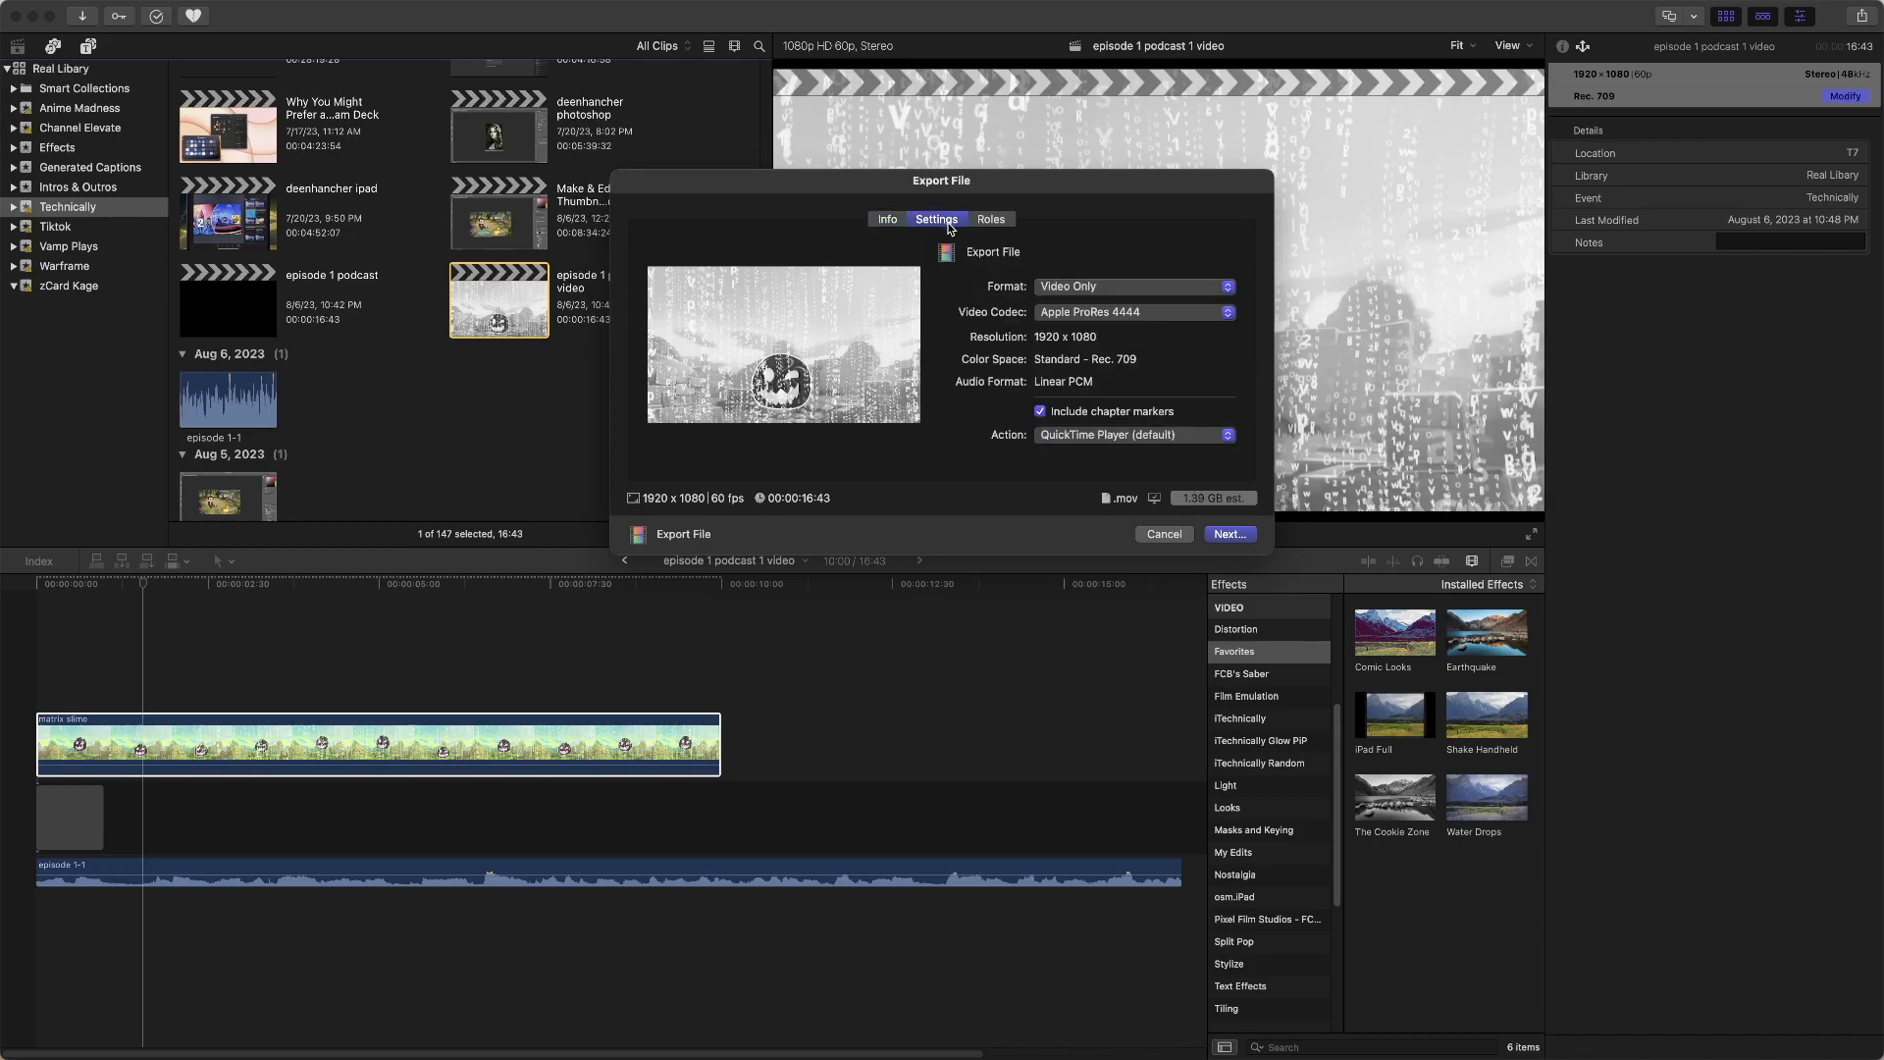
{"action": "left_click", "coordinate": [1107, 289]}
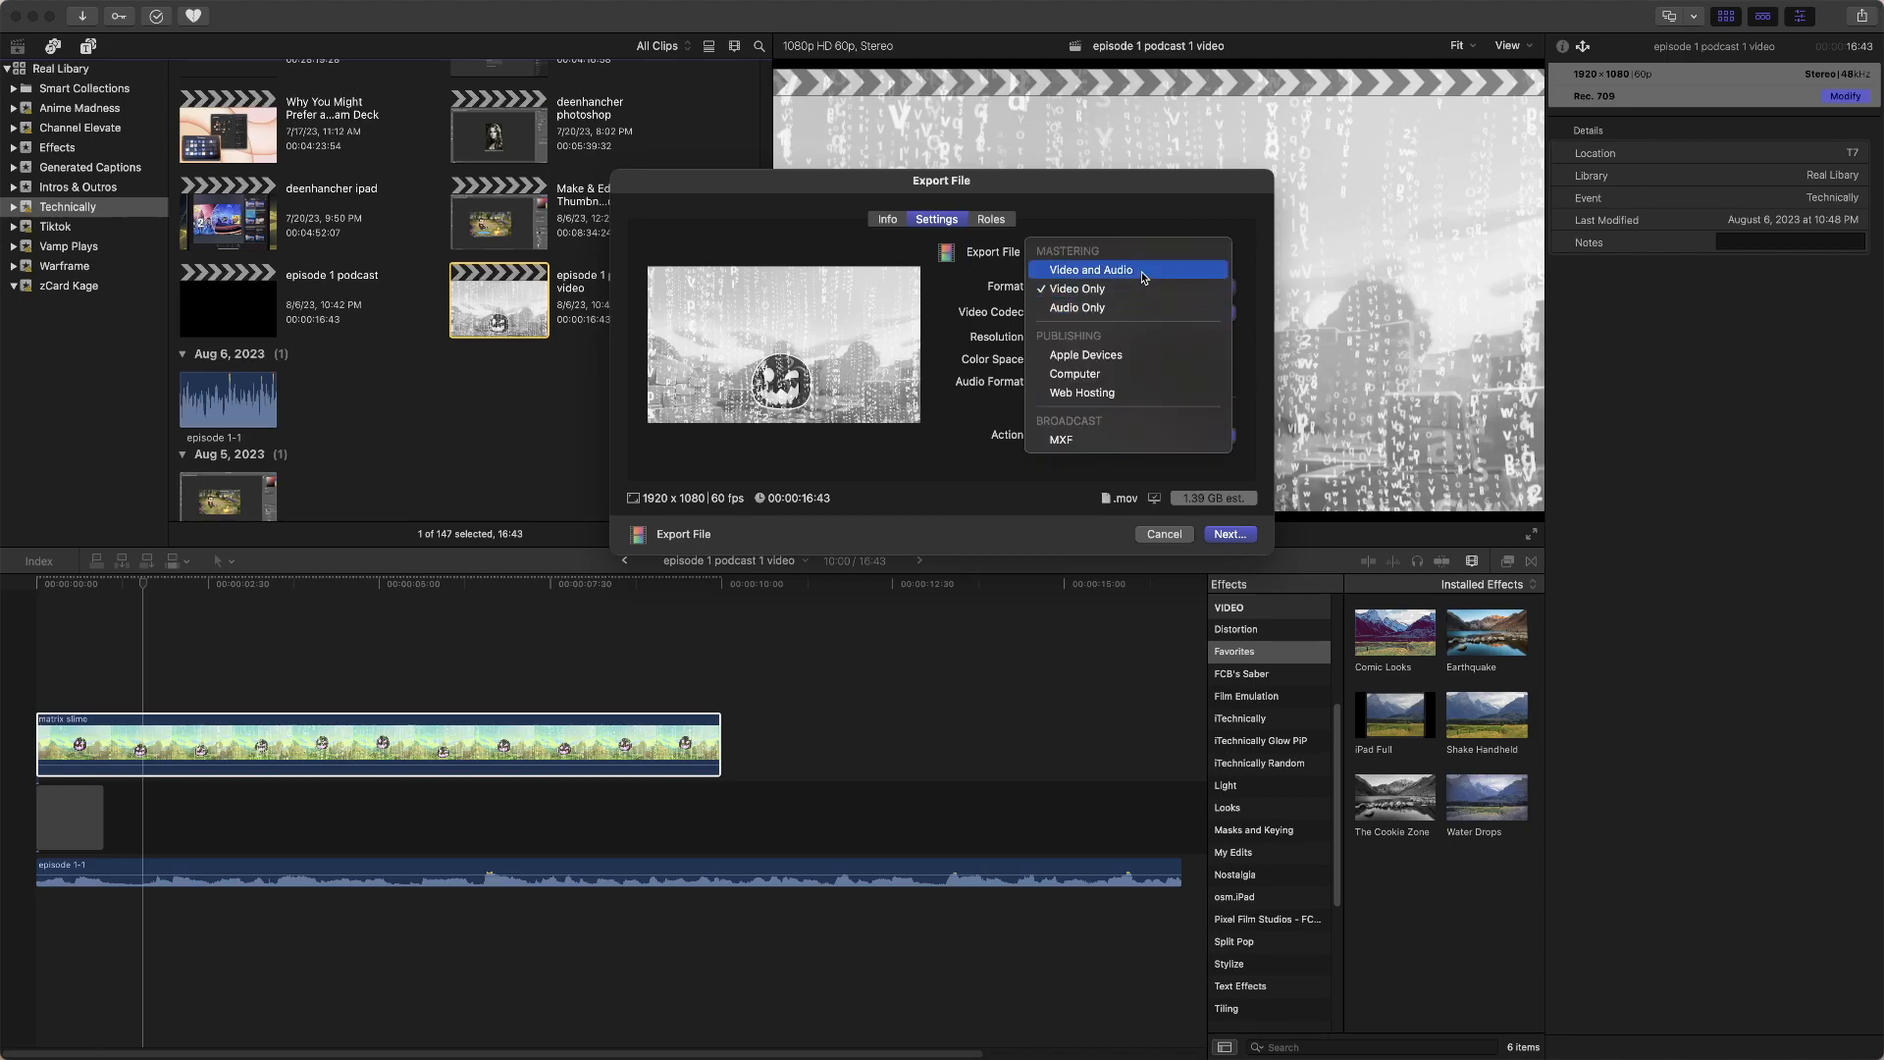
{"action": "left_click", "coordinate": [1144, 270]}
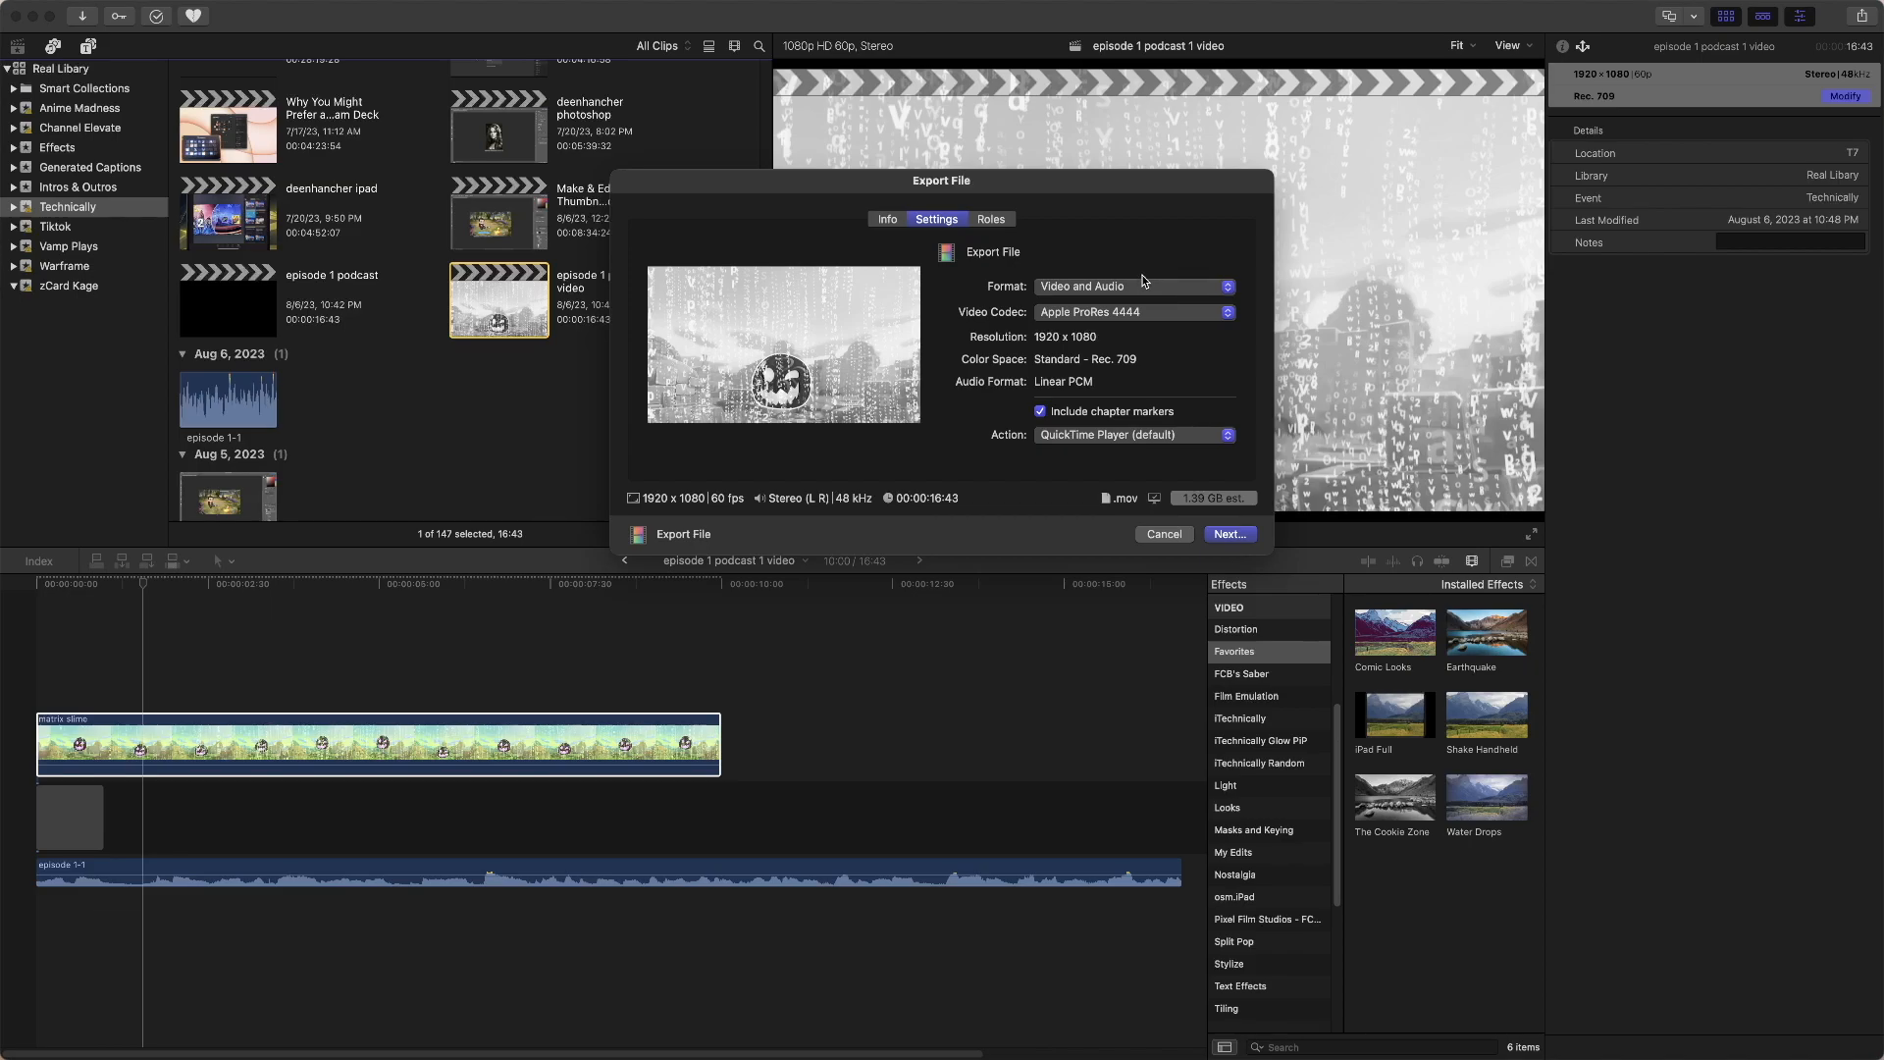
{"action": "left_click", "coordinate": [1130, 315]}
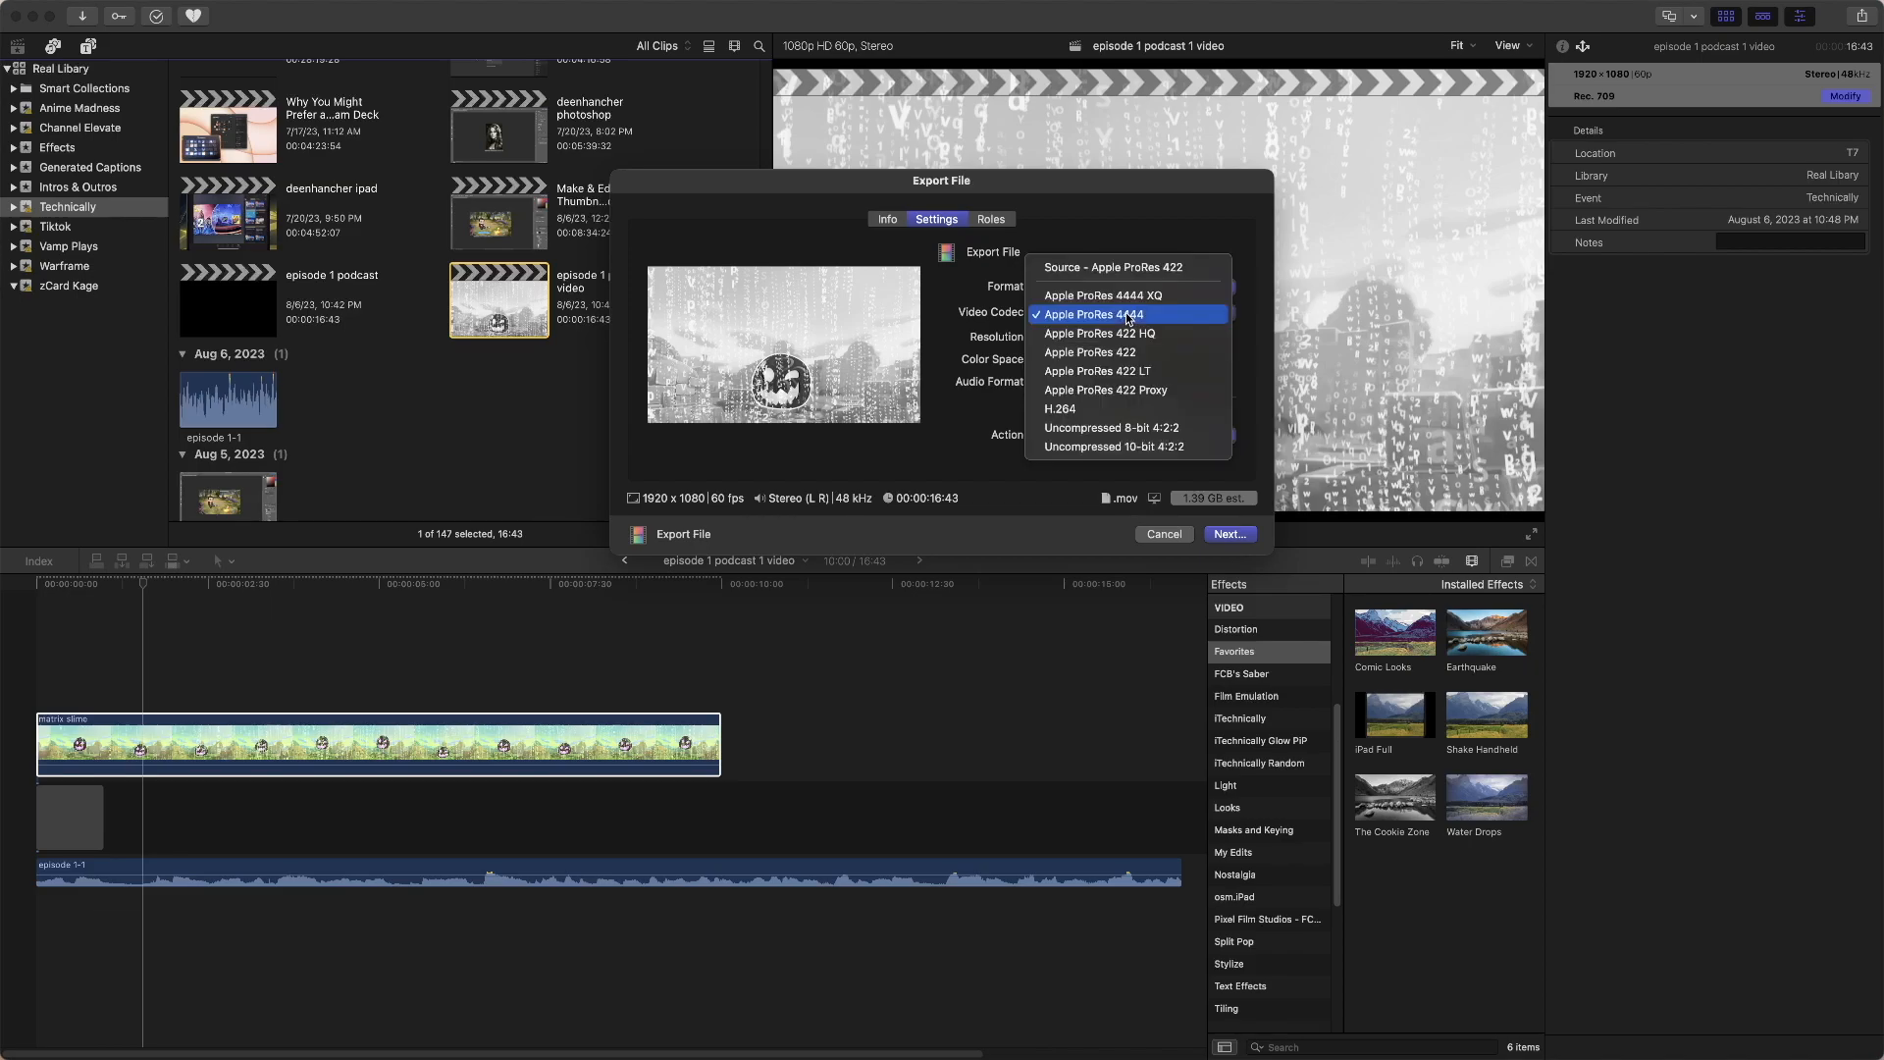
{"action": "left_click", "coordinate": [1097, 406]}
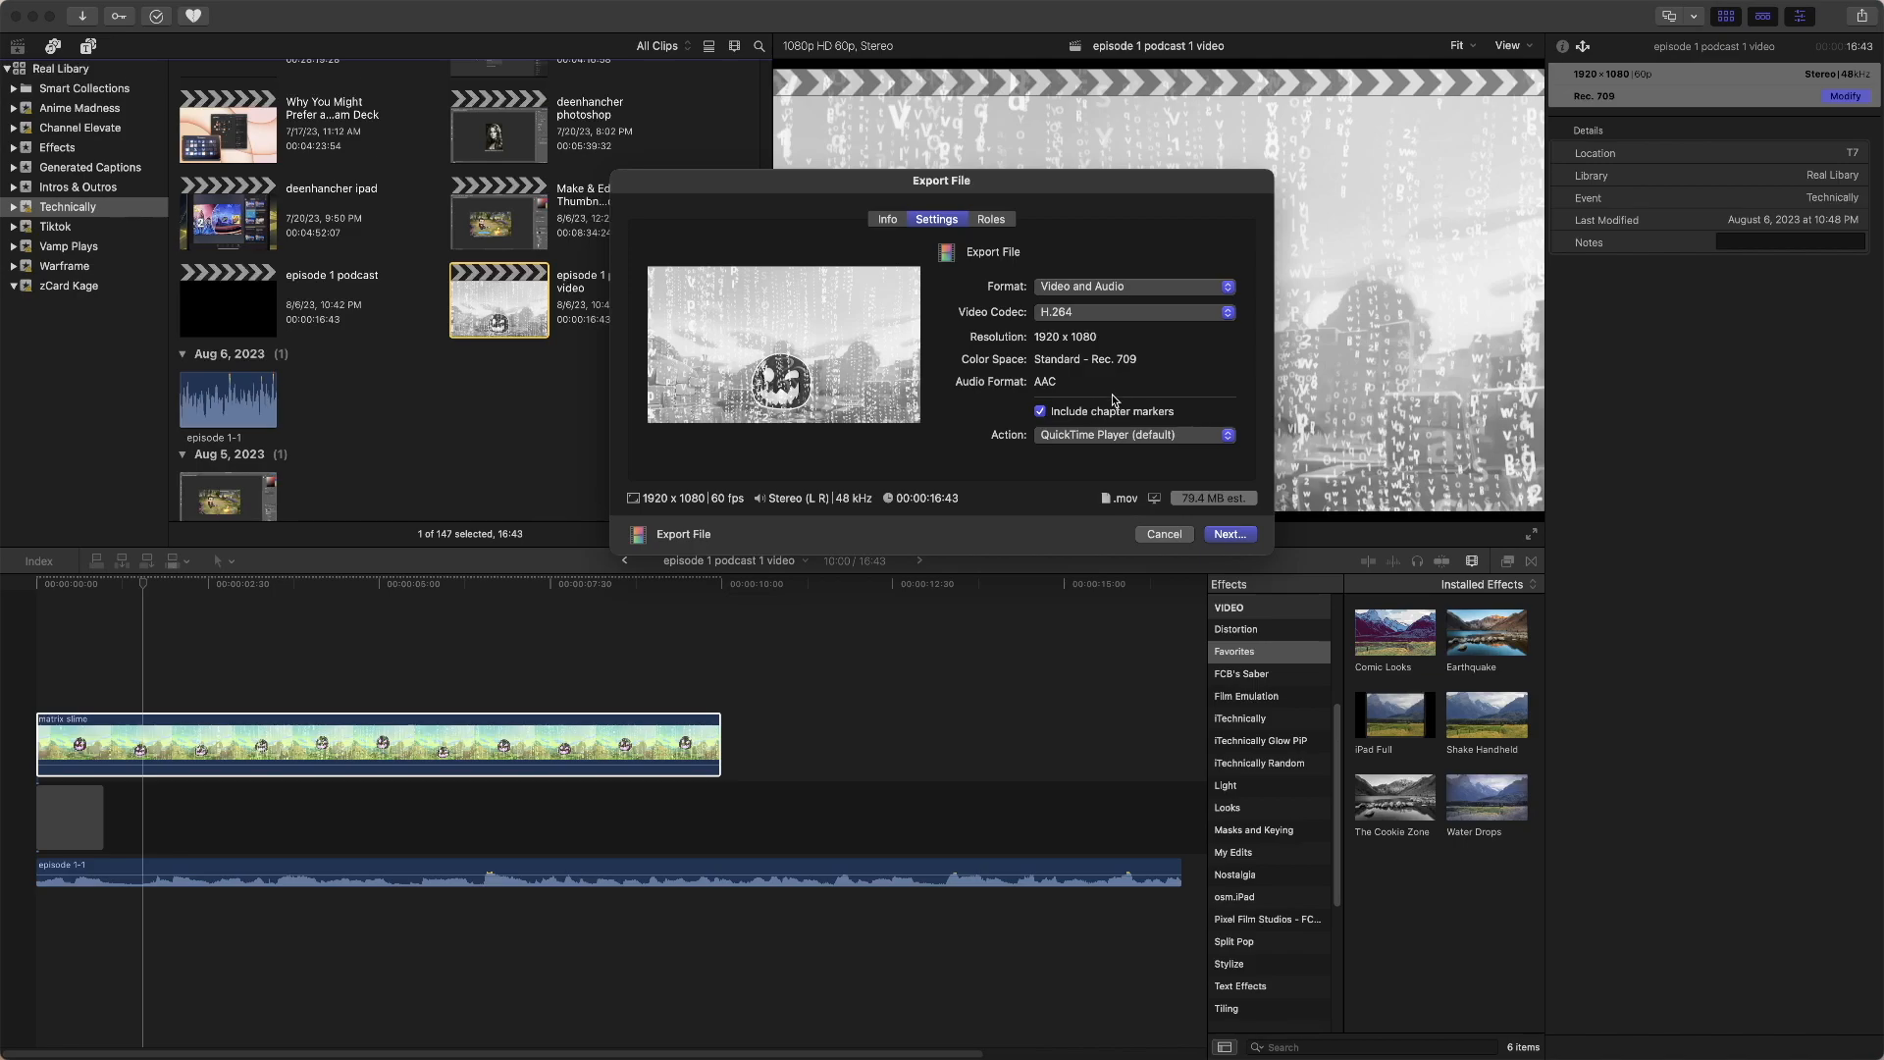
- Set the export format to Computer and keep H.264 Single-pass (Faster) as the video codec
{"action": "left_click", "coordinate": [1116, 295]}
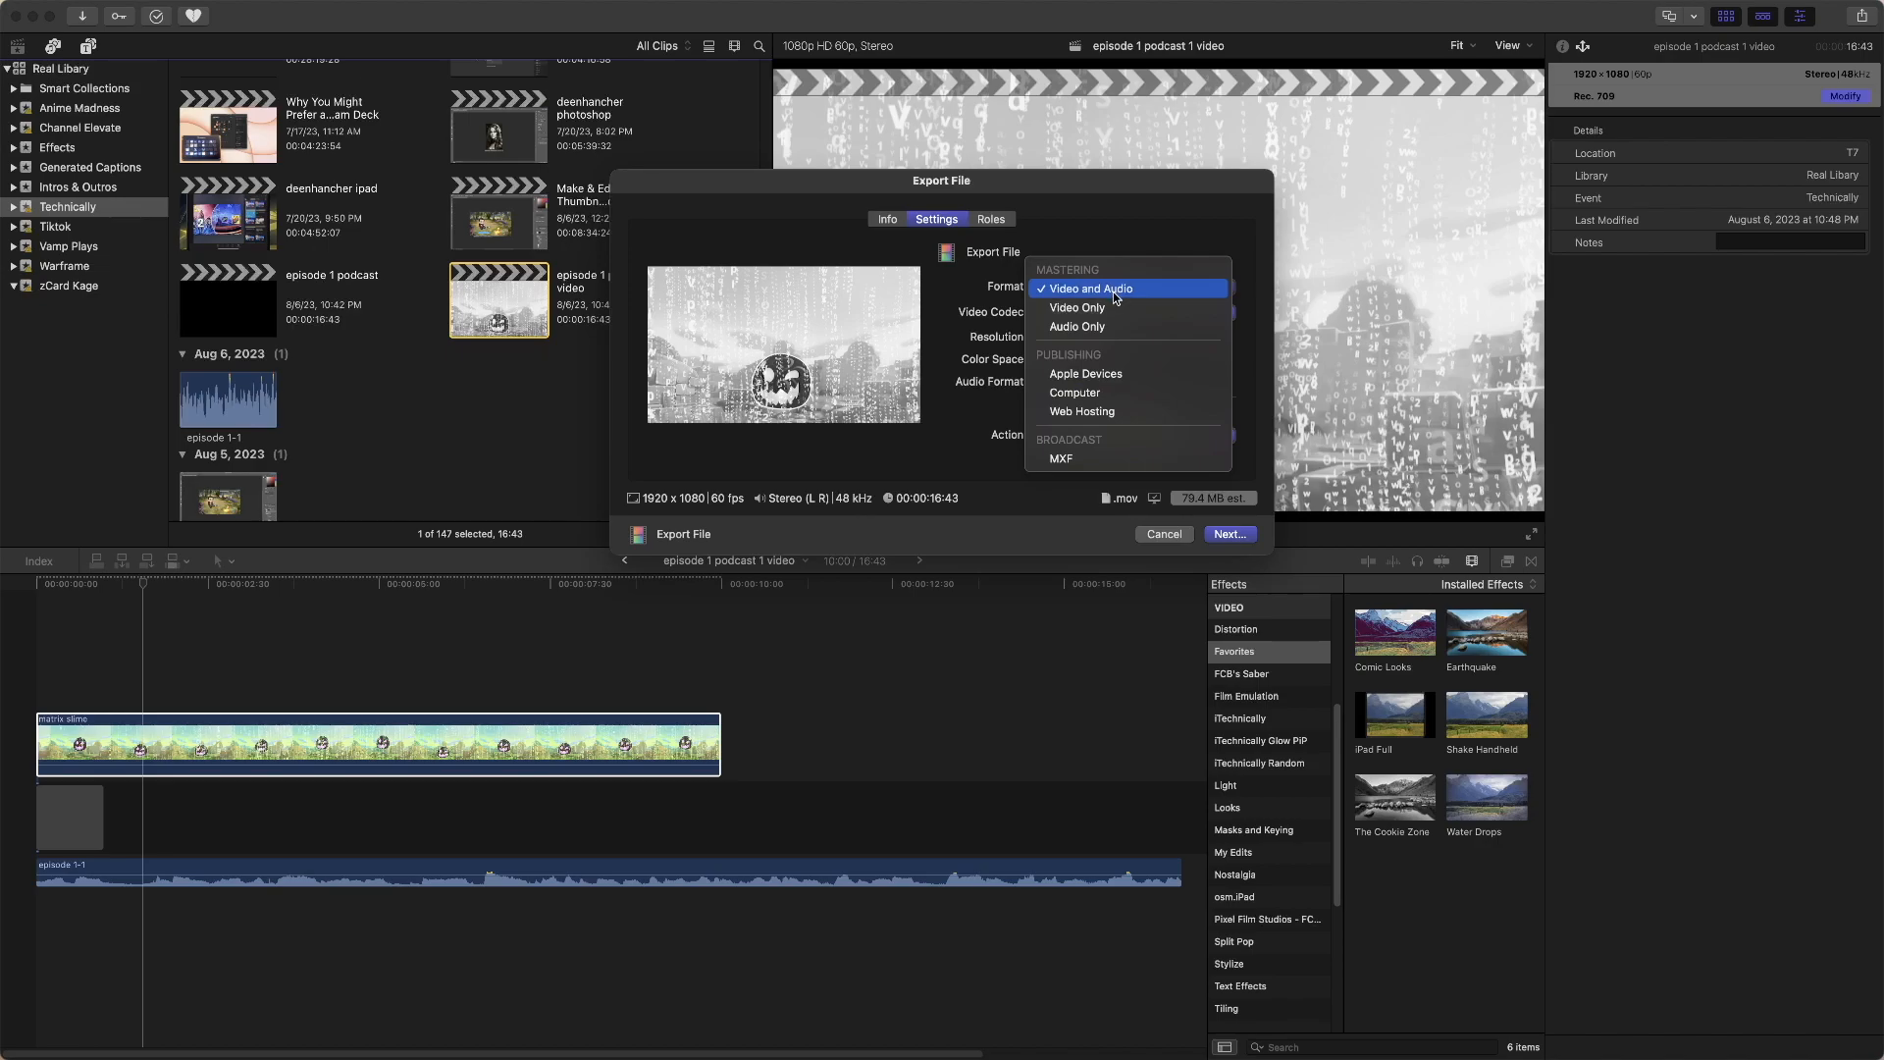
{"action": "left_click", "coordinate": [1107, 393]}
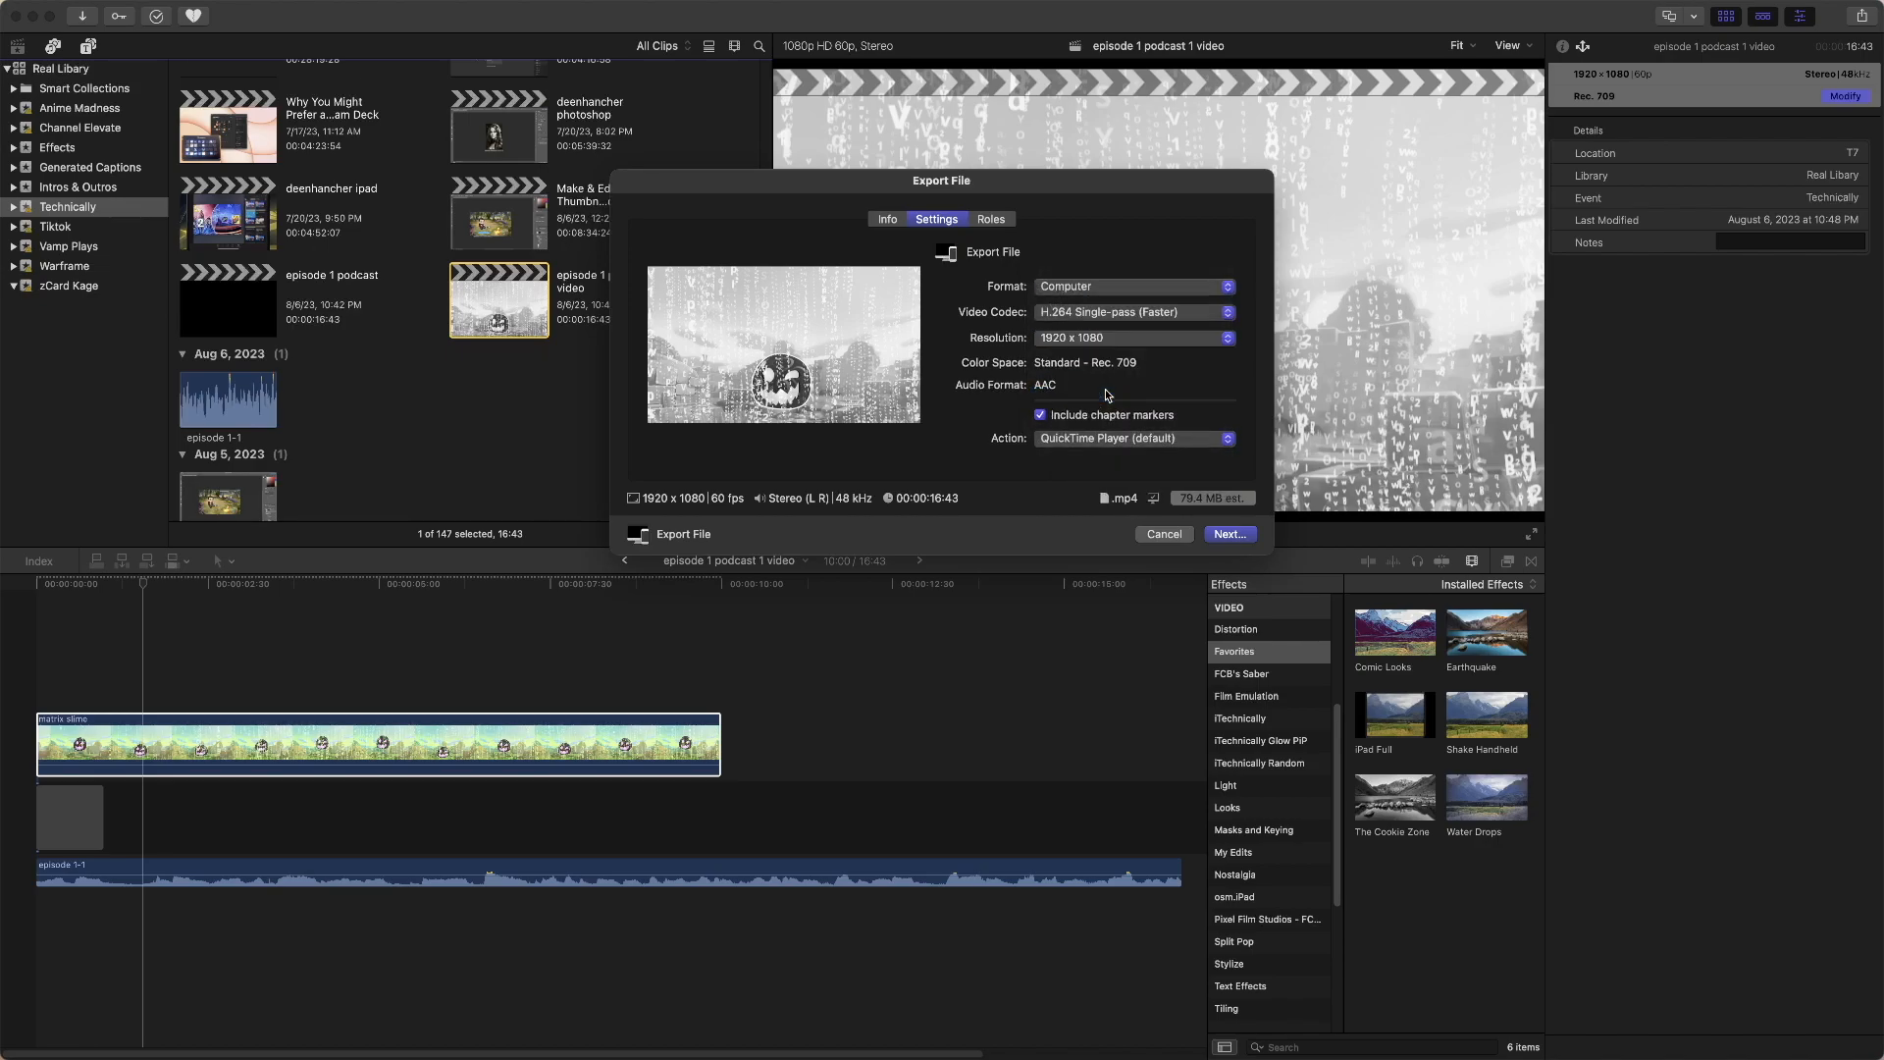
{"action": "left_click", "coordinate": [1124, 316]}
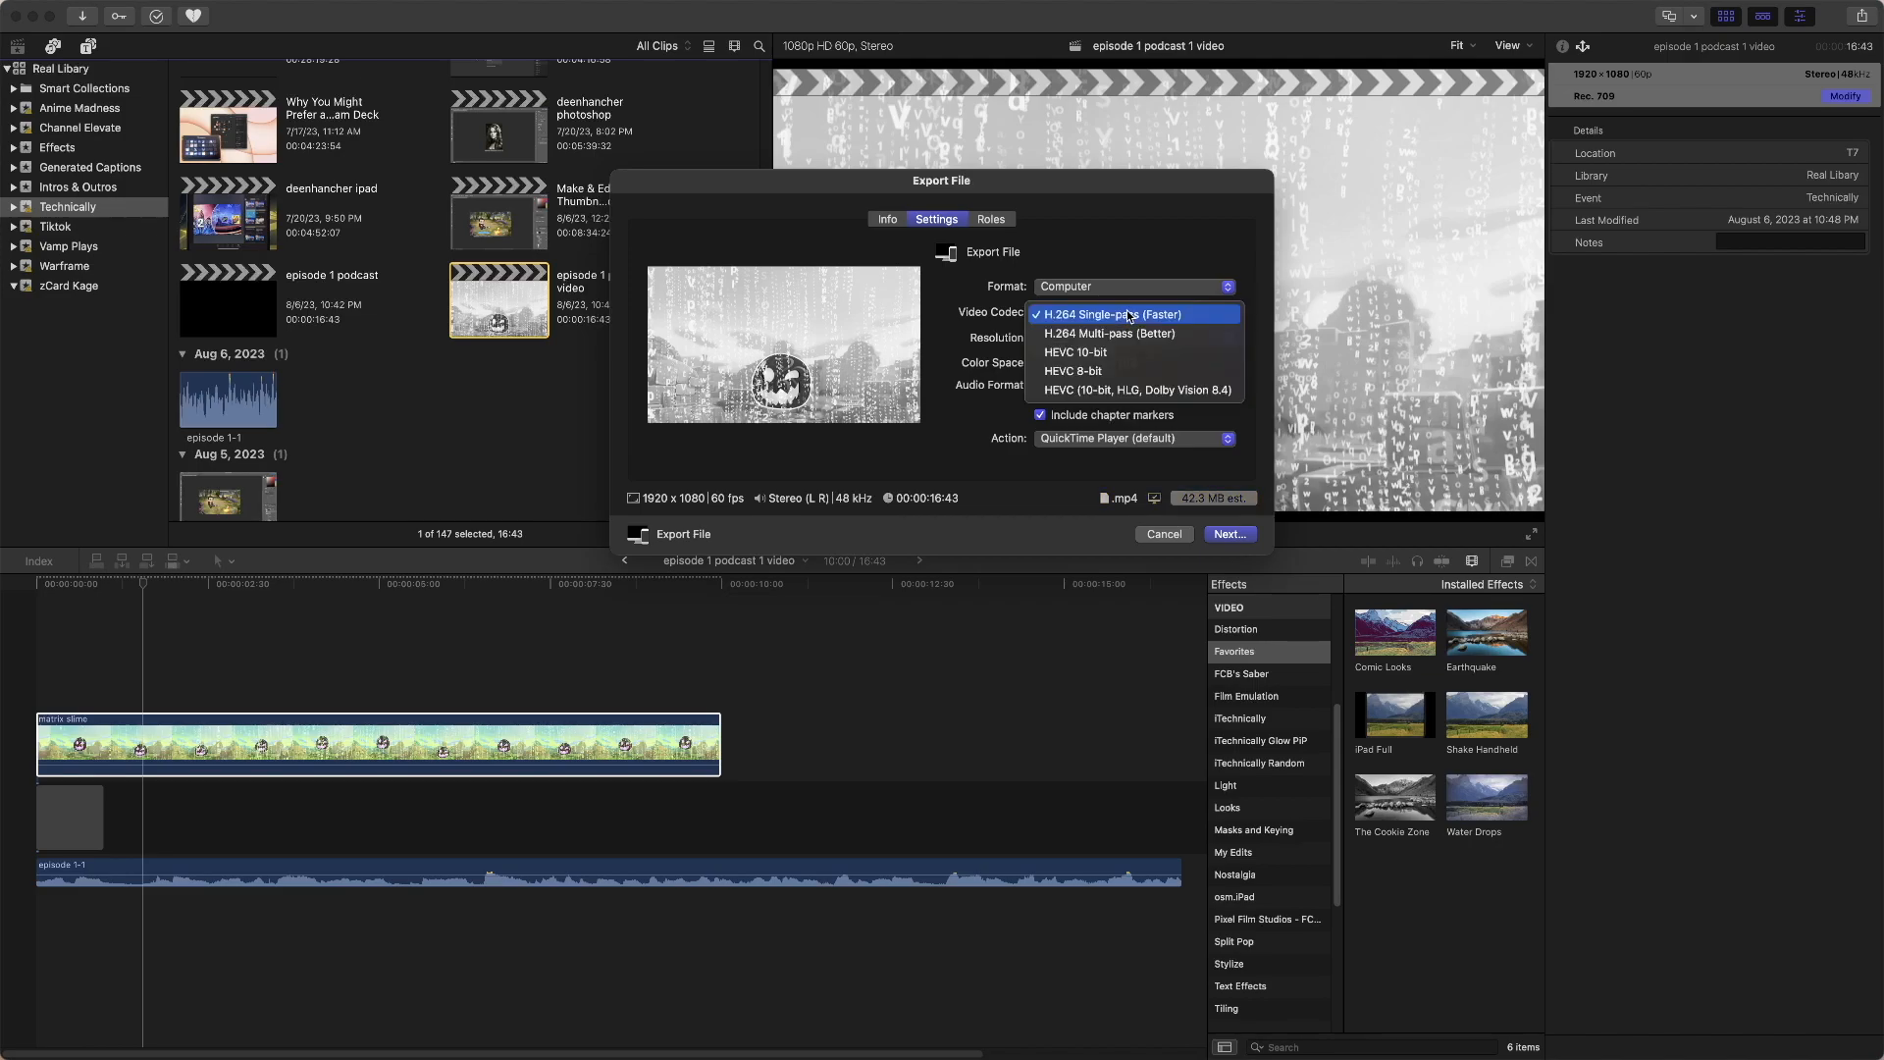
{"action": "left_click", "coordinate": [1127, 312]}
{"action": "left_click", "coordinate": [1129, 315]}
{"action": "left_click", "coordinate": [1130, 316]}
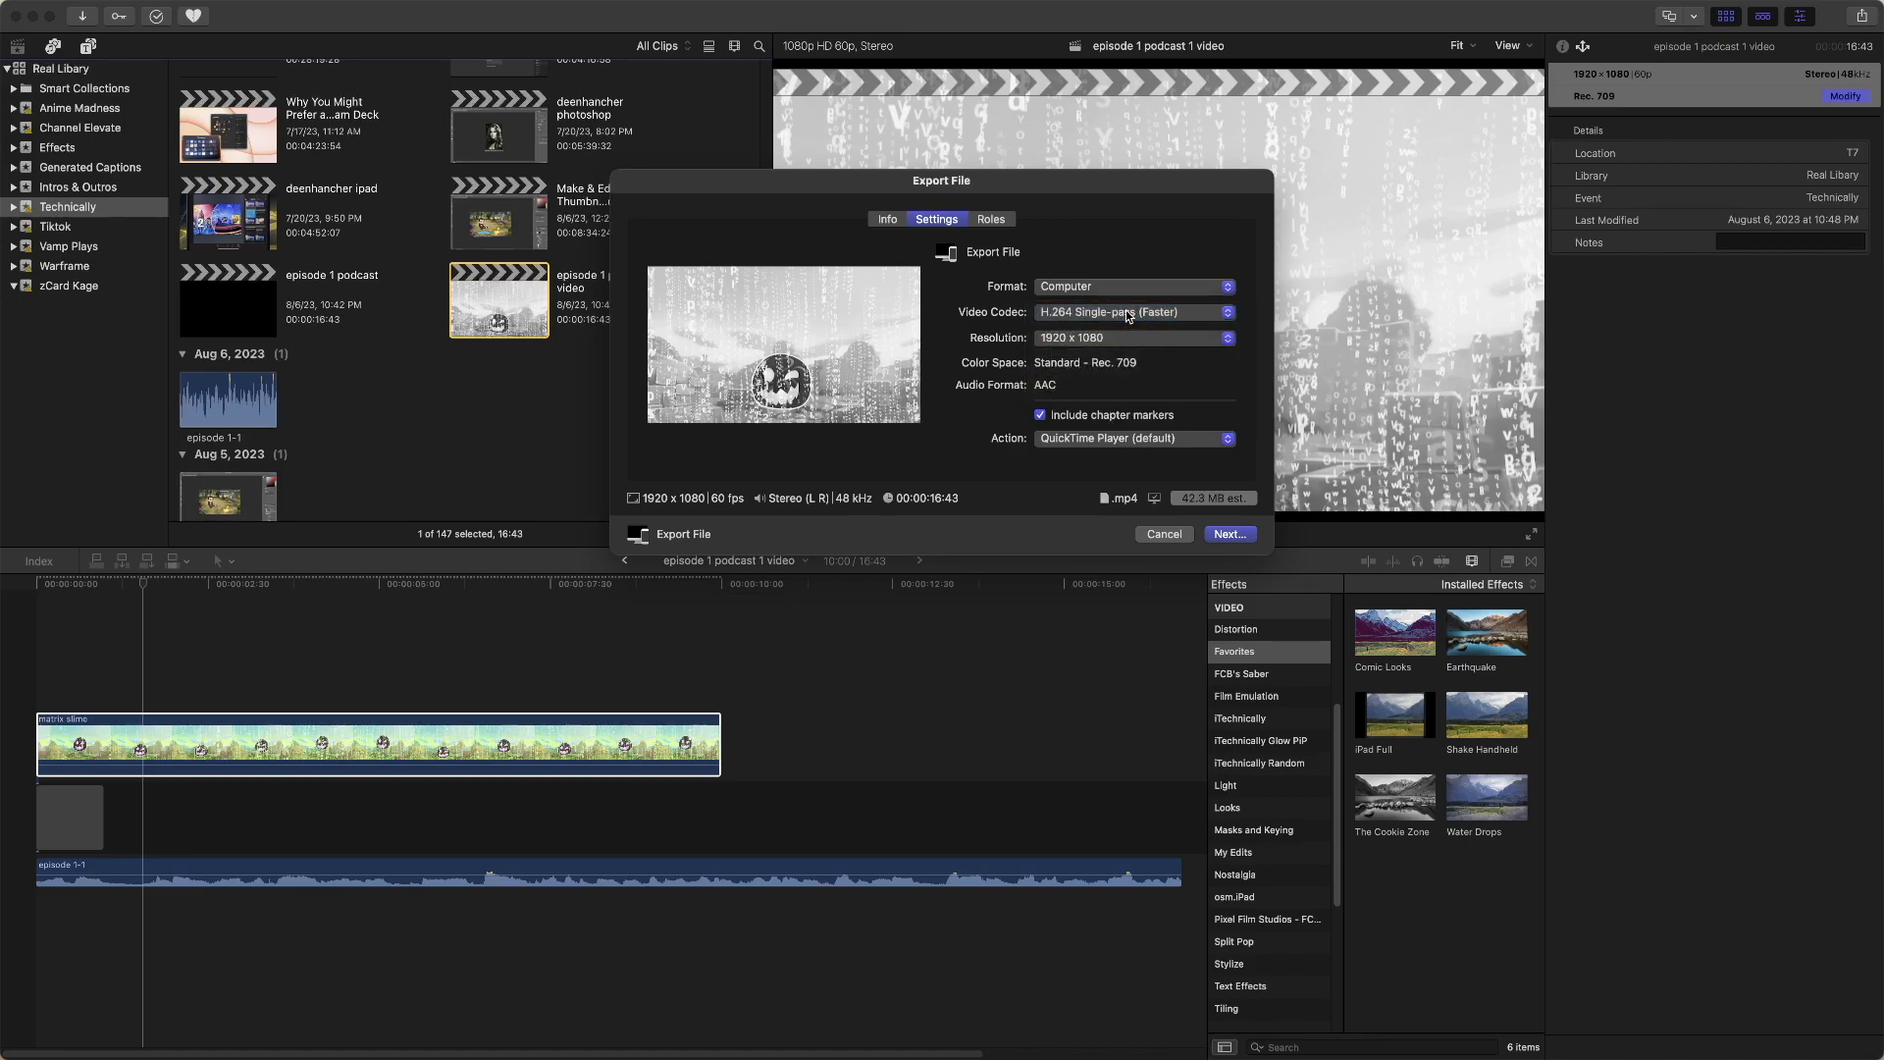